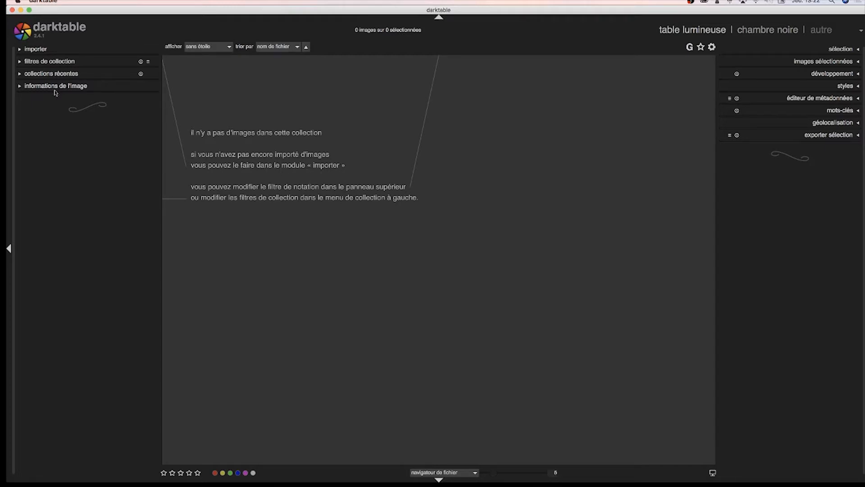
Import the Desktop folder "hdr 28092017" into the collection and browse its thumbnails.
click(35, 51)
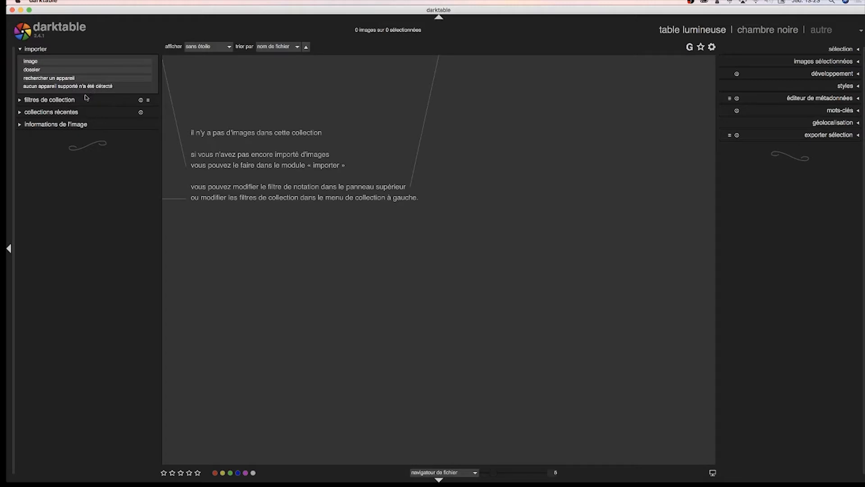
click(30, 71)
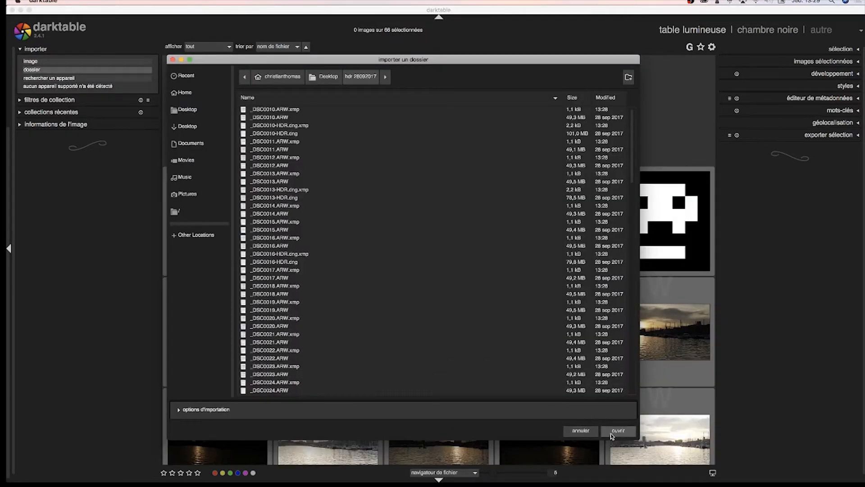
click(618, 433)
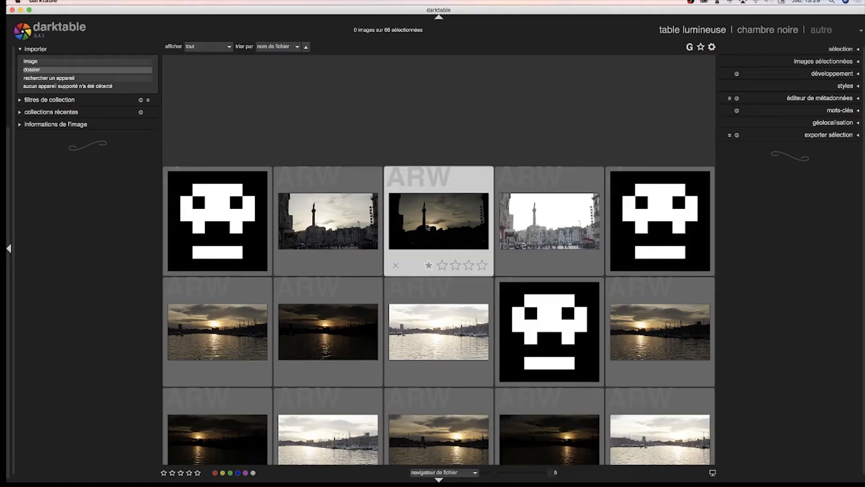
scroll(487, 247, down, 13)
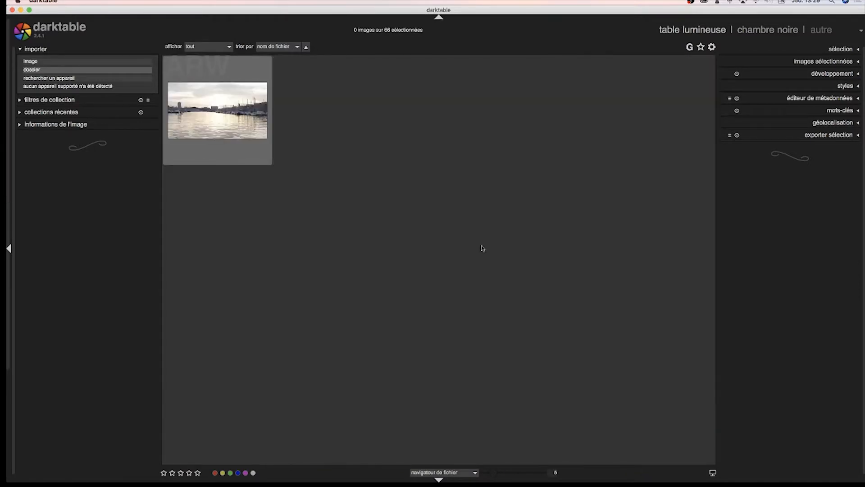
scroll(425, 240, up, 5)
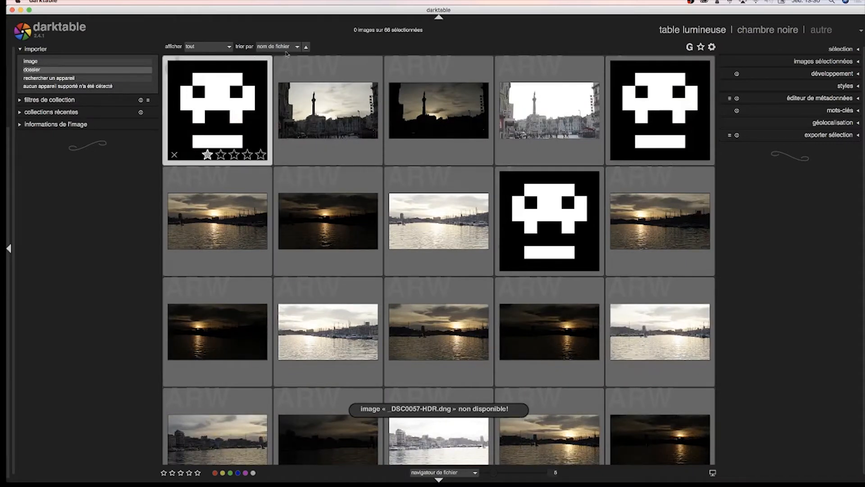
Look through the star-rating filter choices and the sort criteria available for the collection.
click(232, 48)
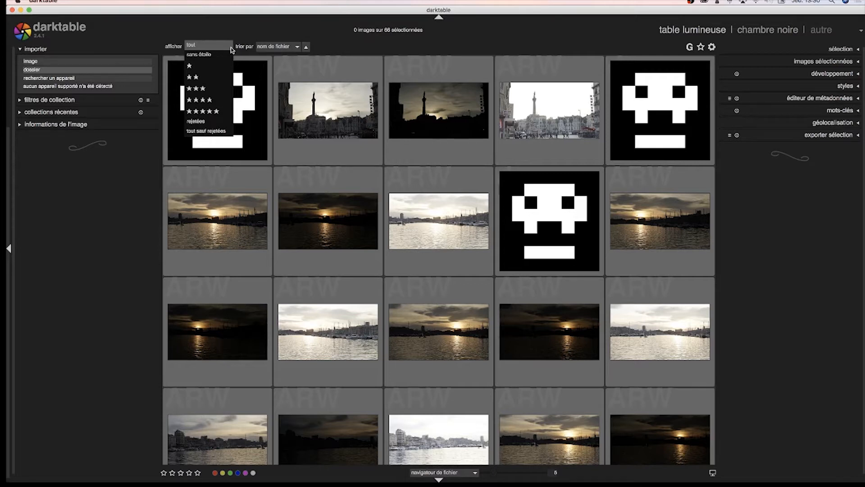
click(231, 49)
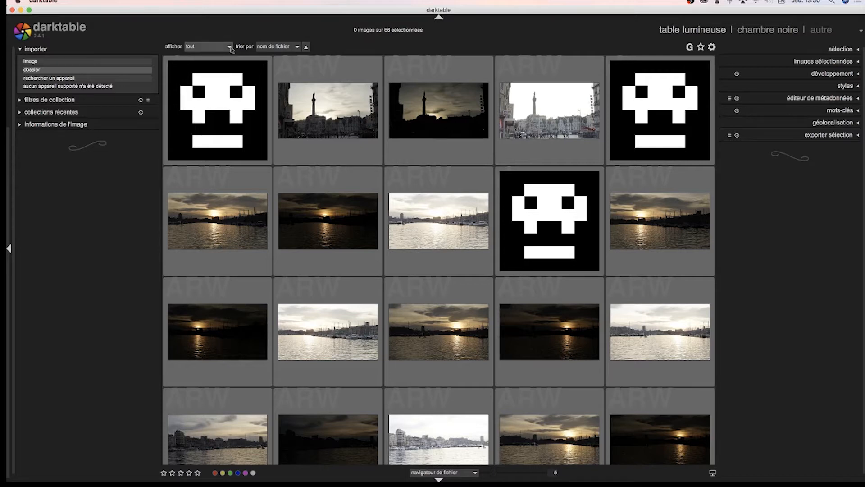
click(298, 47)
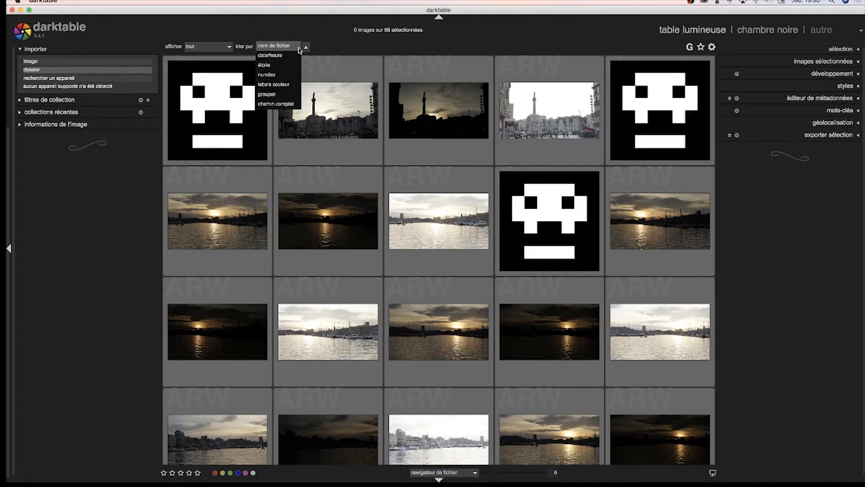
click(300, 50)
Try the reversed file-name sort order and restore the original order.
click(308, 48)
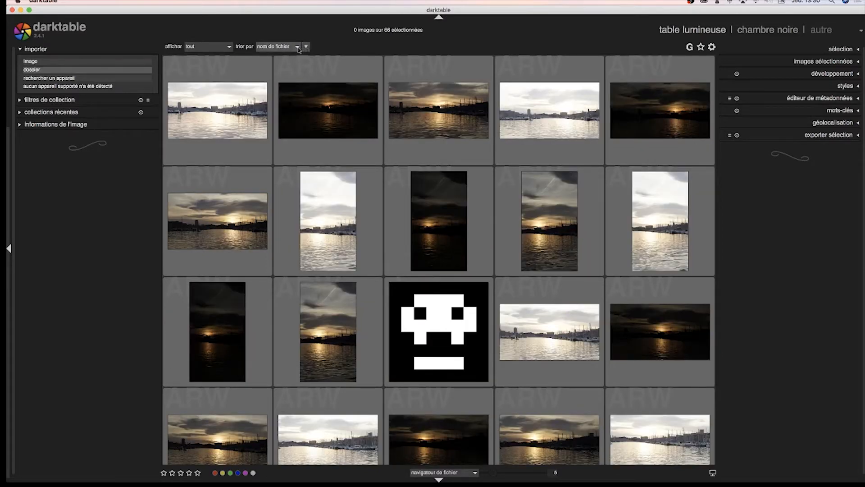
click(300, 49)
click(309, 50)
click(307, 48)
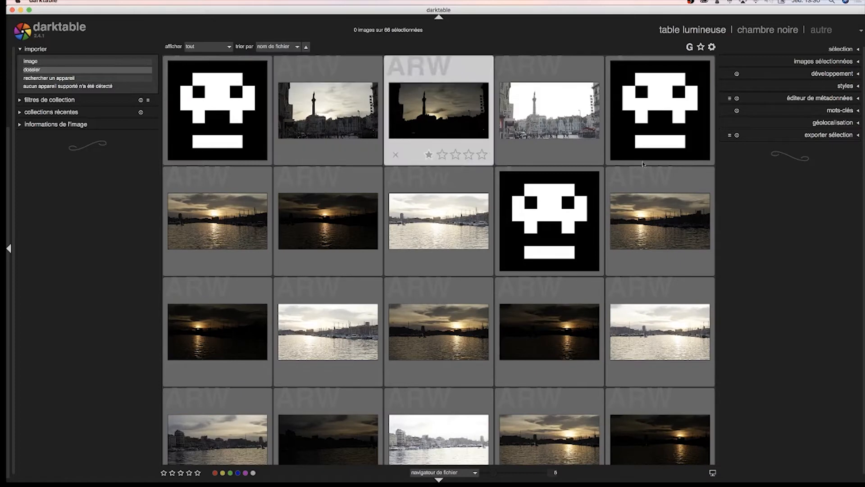
Open the last harbour image of the collection in the darkroom (chambre noire).
scroll(673, 323, down, 13)
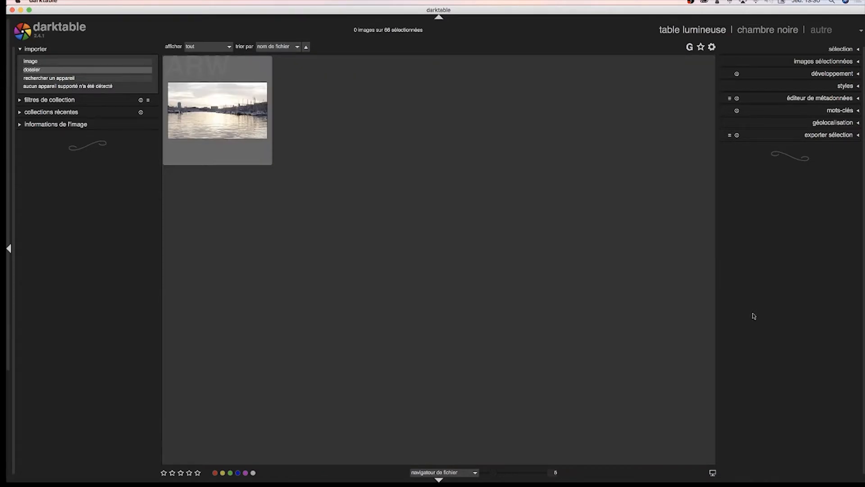
click(225, 113)
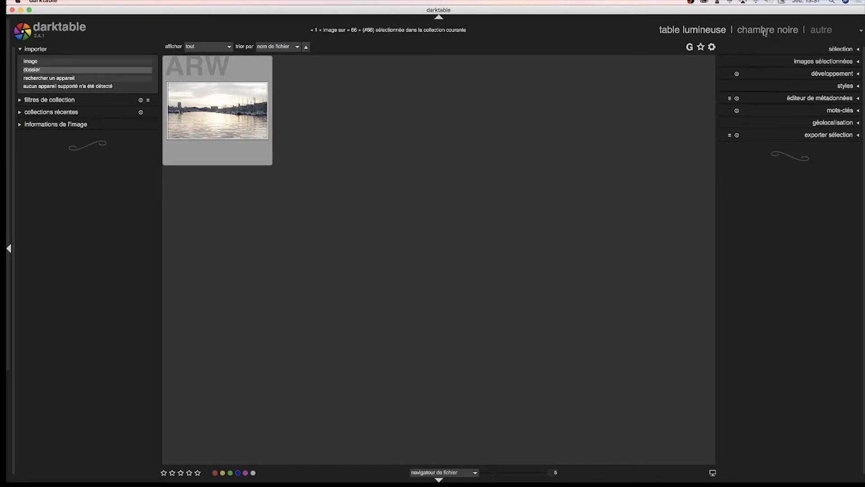
double_click(240, 107)
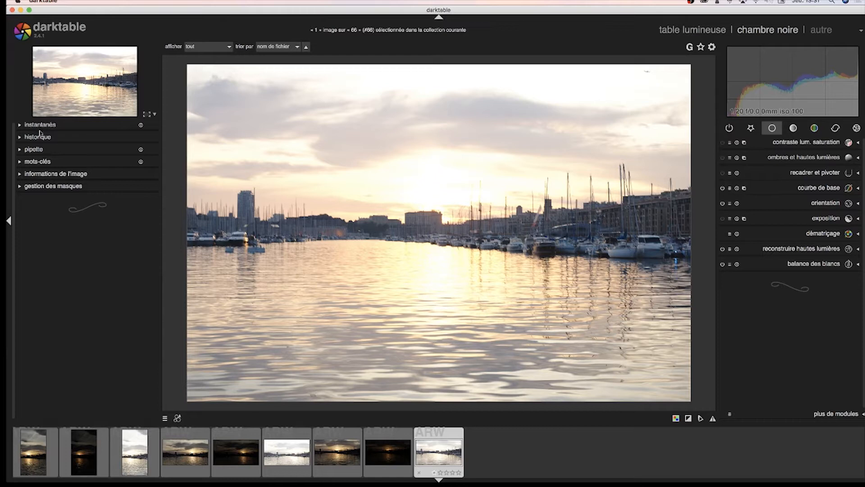
Look at the image's edit history and sample the sunlit water's RGB colour with the point picker.
click(21, 139)
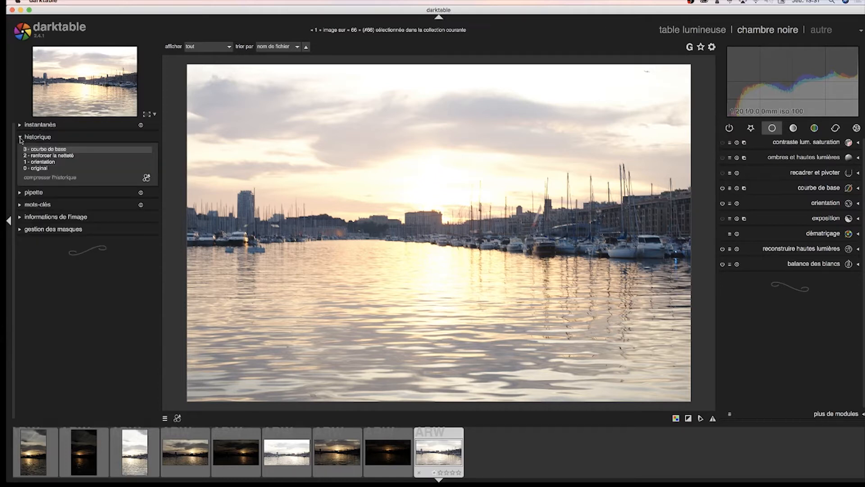
click(20, 139)
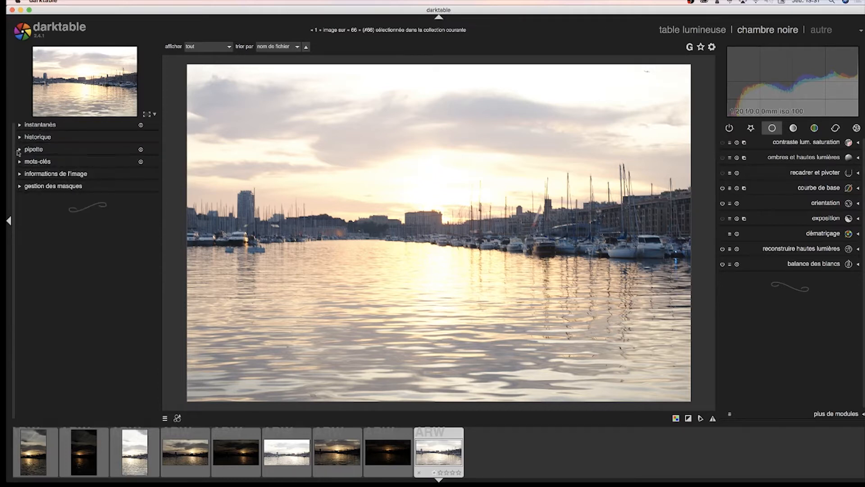
click(19, 151)
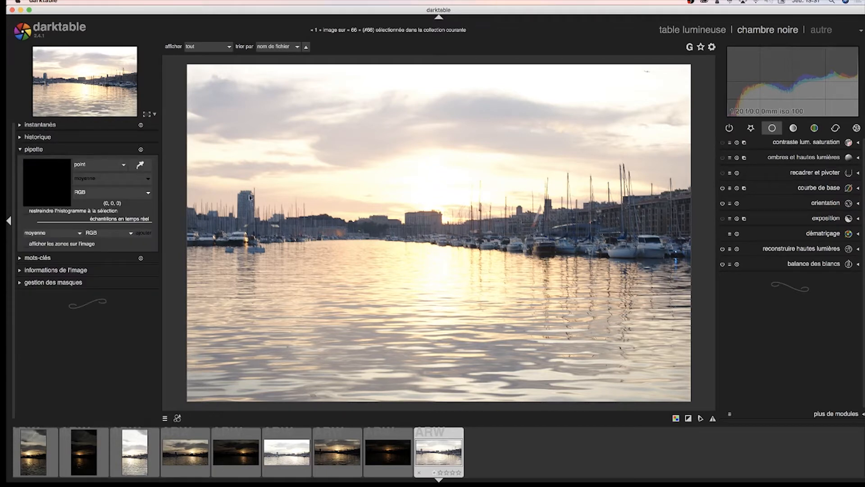
click(141, 165)
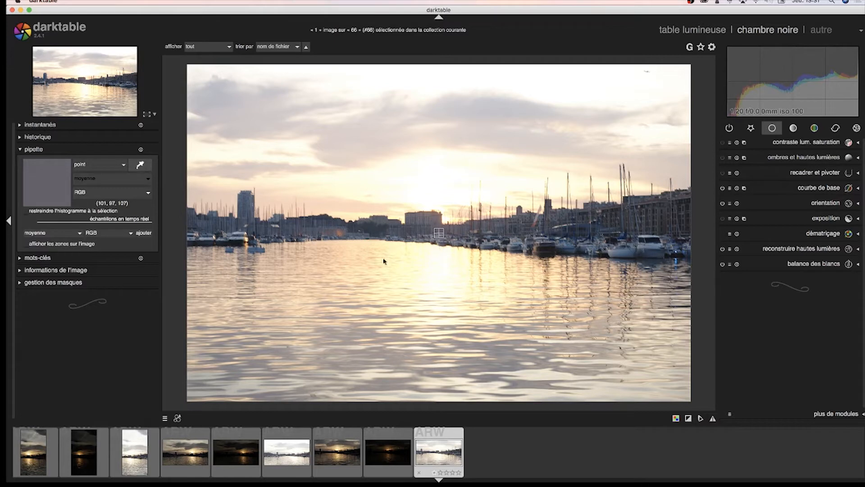
click(432, 265)
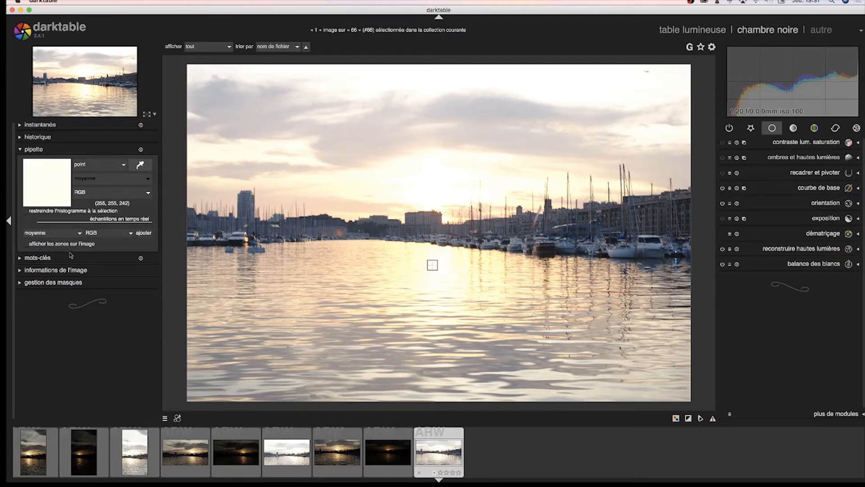
Examine the image's keywords, its image information and the mask manager one after another.
click(19, 261)
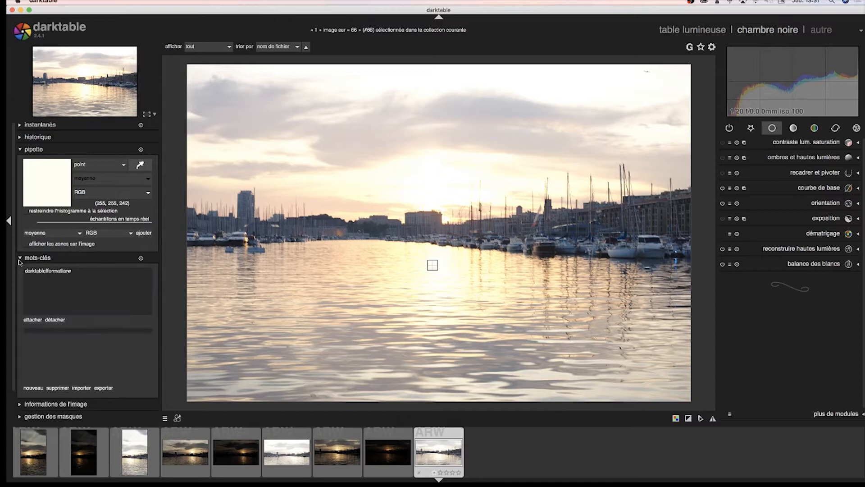
click(19, 262)
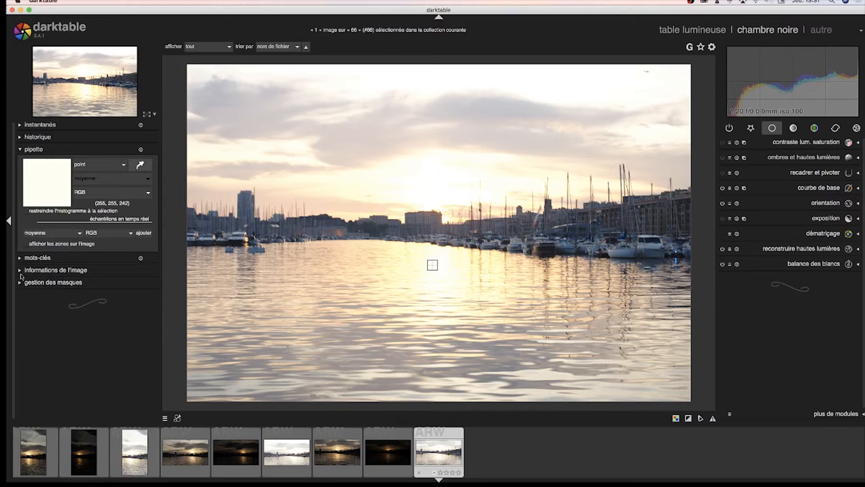
click(20, 271)
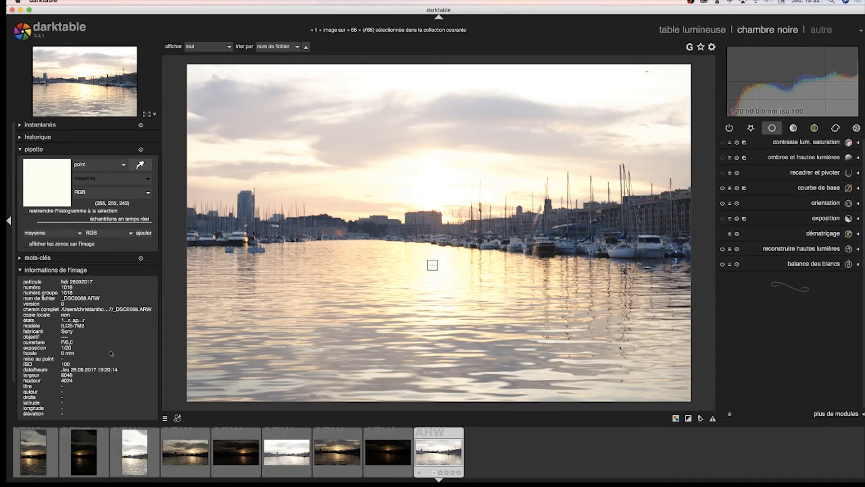
click(21, 270)
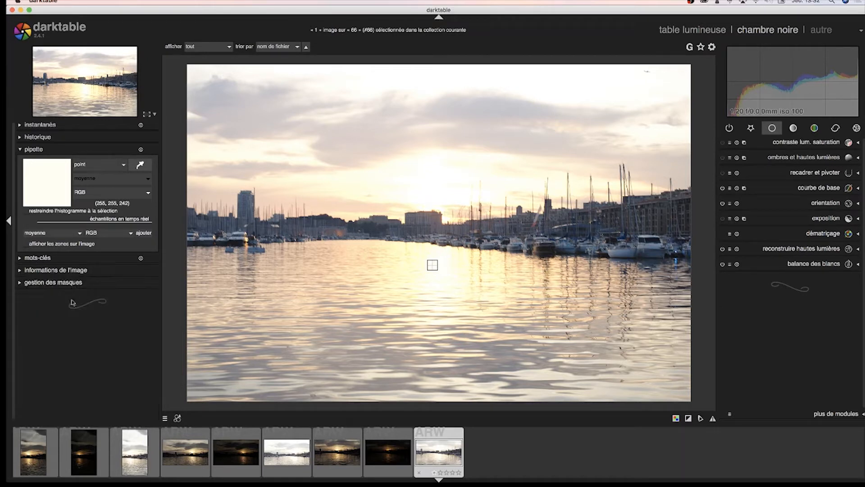
click(21, 284)
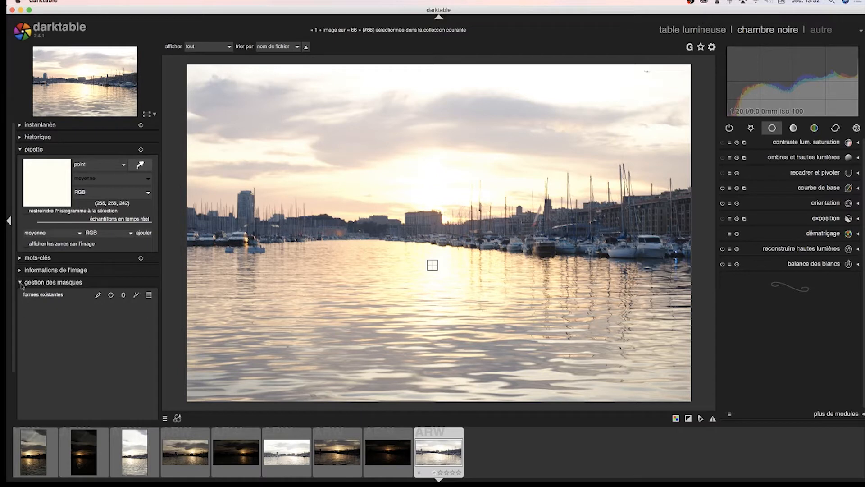
click(21, 284)
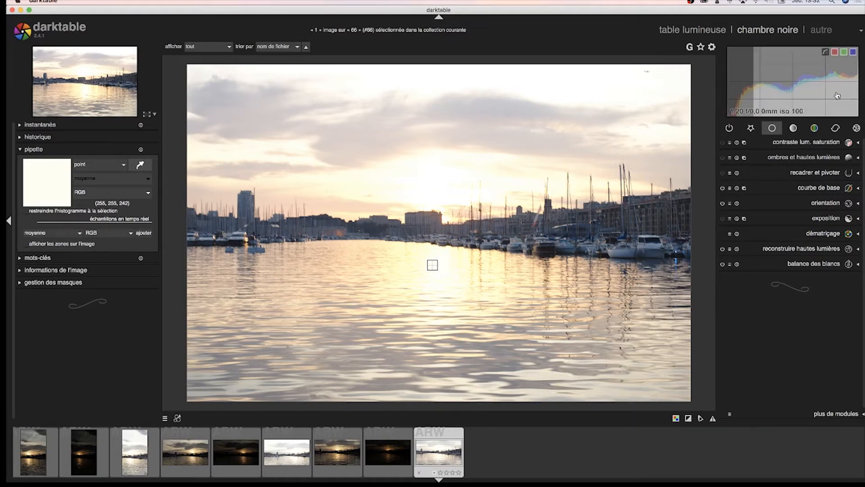
Review the processing modules by group: active, favourites, base, tone, colour and the full module list.
click(730, 129)
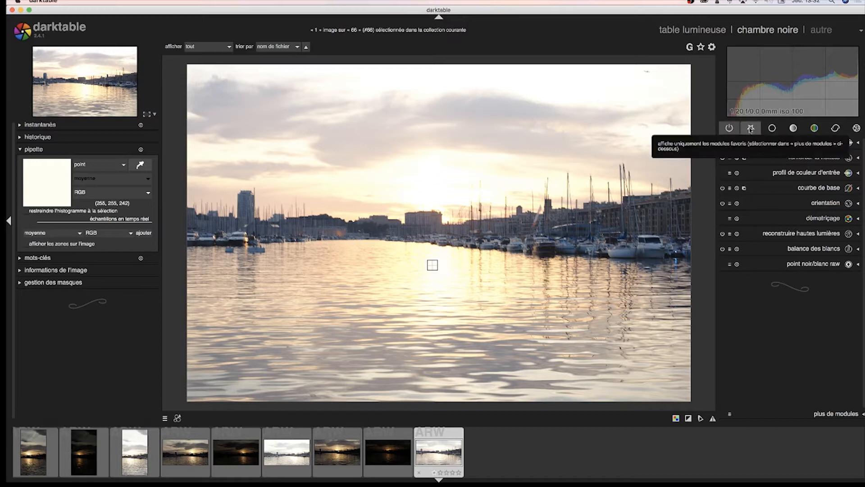
click(757, 130)
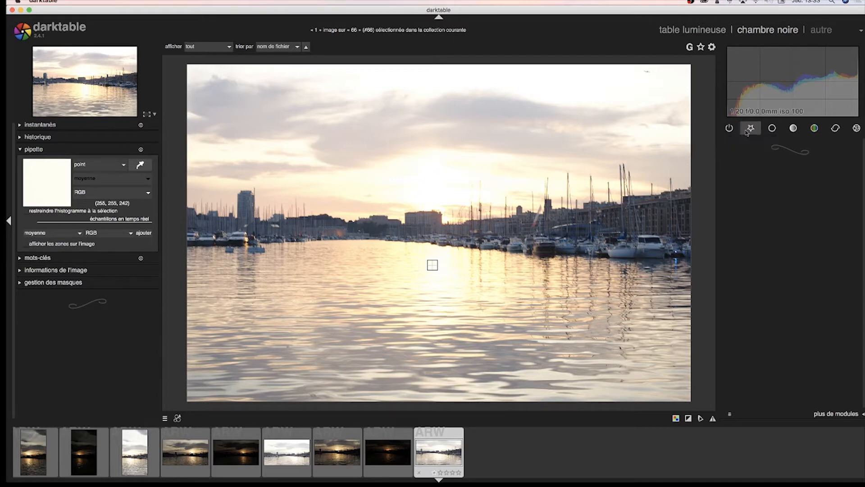
click(779, 132)
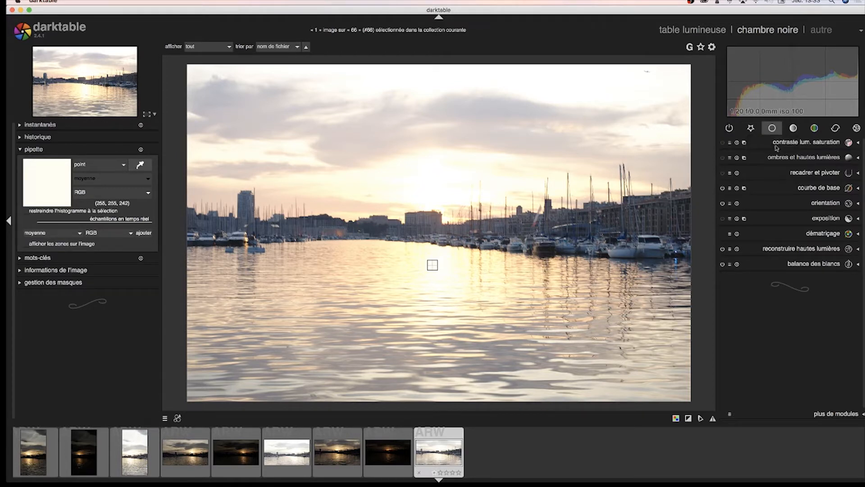
click(793, 129)
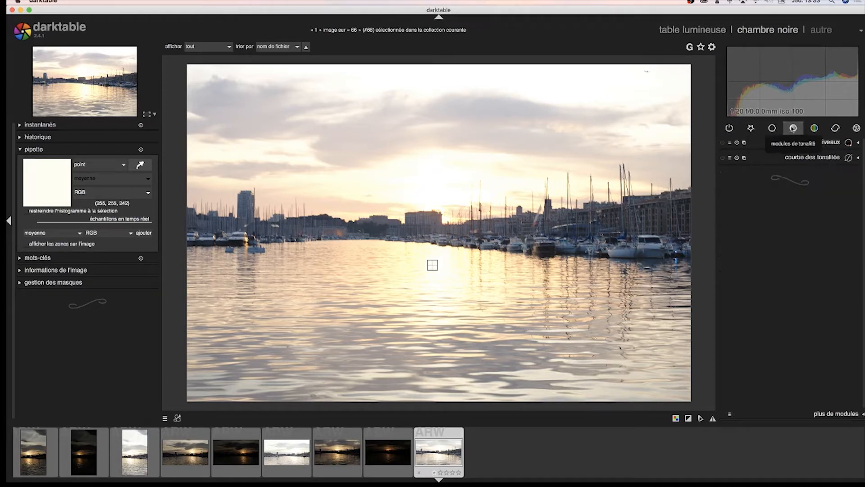
click(814, 129)
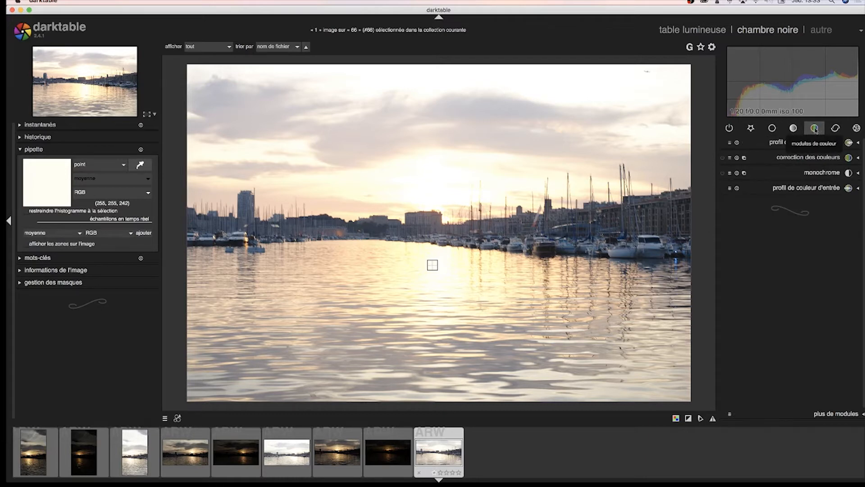
click(856, 128)
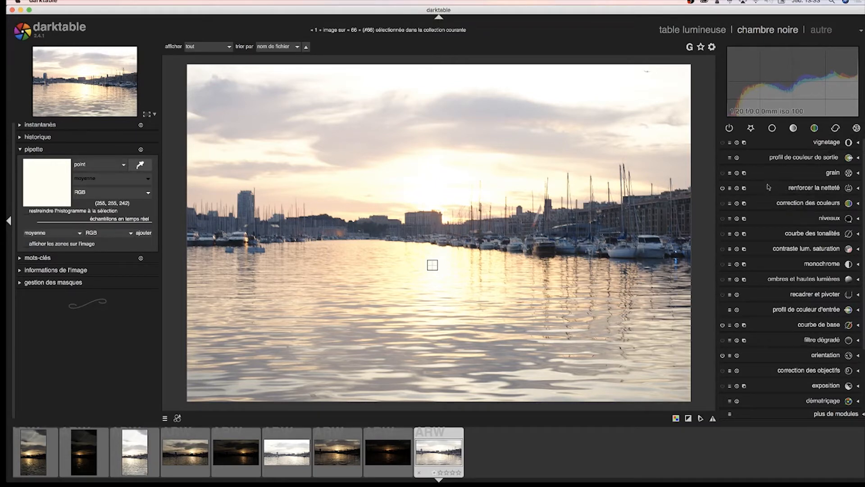
click(732, 132)
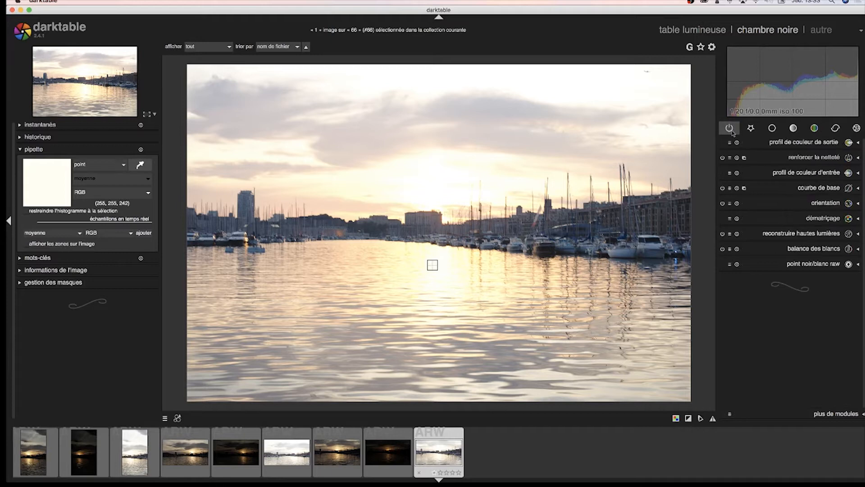
Collapse the colour picker, then expand and enable the "contraste lum. saturation" module from the base group.
click(774, 129)
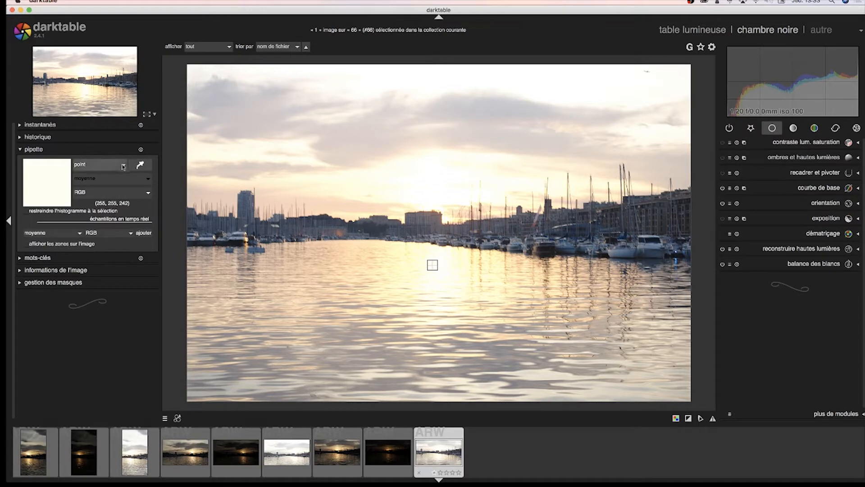
click(33, 150)
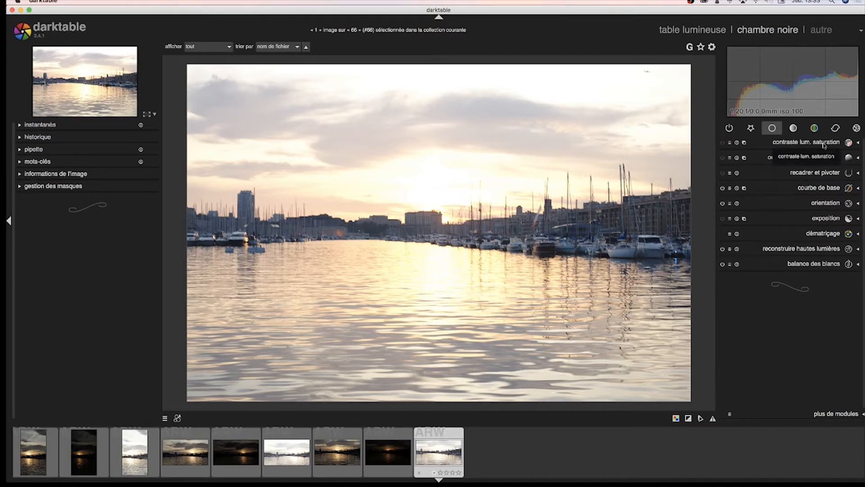
click(860, 143)
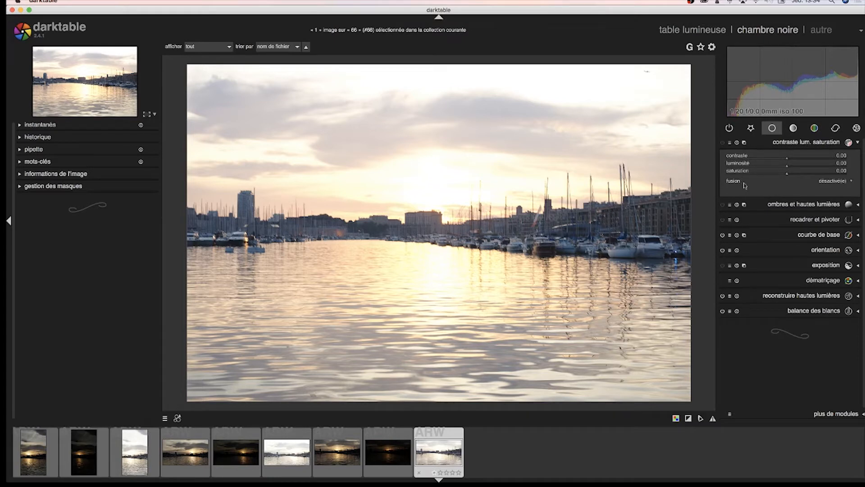
click(723, 144)
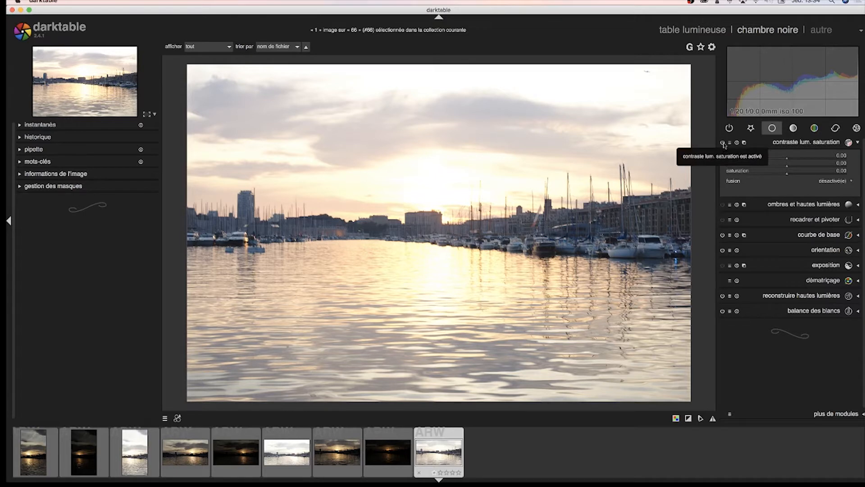
Toggle the "contraste lum. saturation" module off and on, and set luminosité to -0.20, contraste to 0.09 and saturation to 0.12.
click(723, 144)
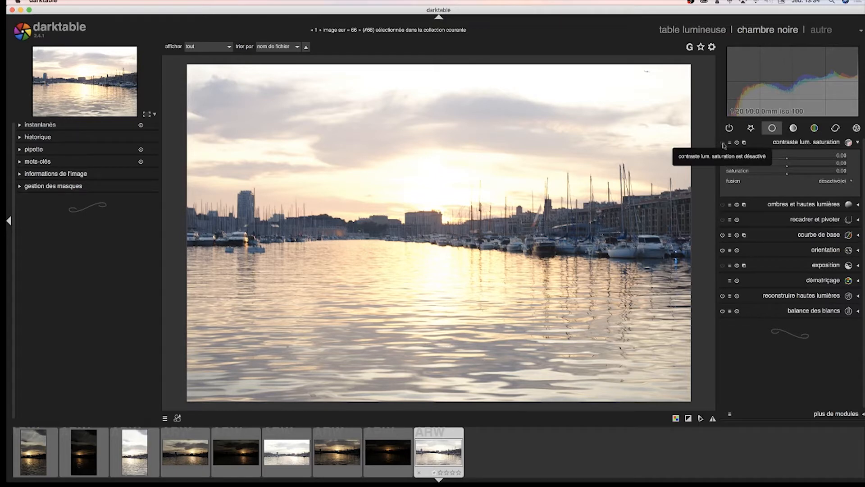
click(723, 145)
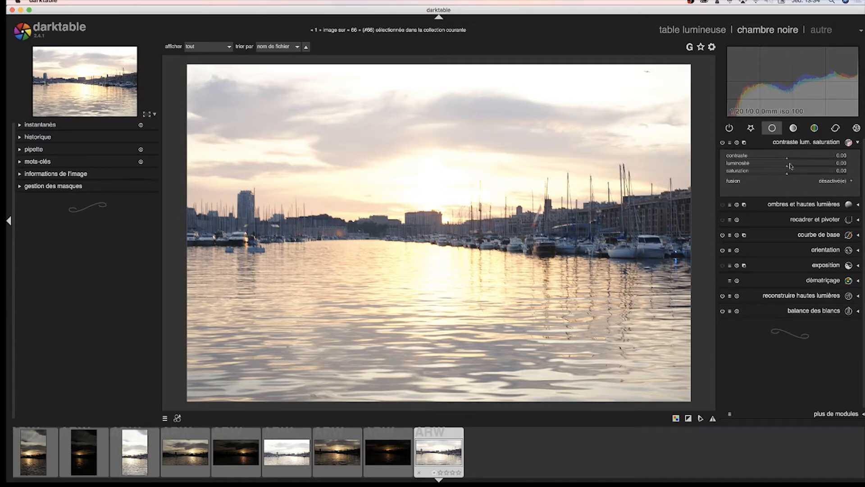
mouse_move(787, 163)
mouse_down()
mouse_move(795, 163)
mouse_move(775, 166)
mouse_up()
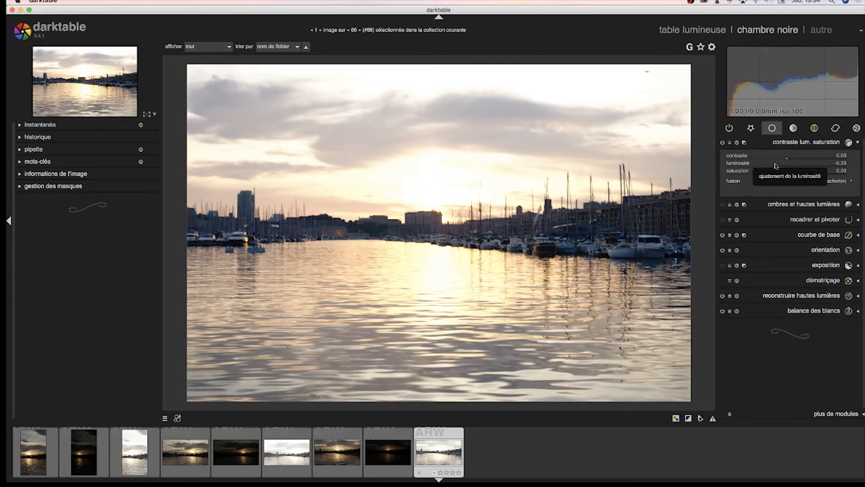
mouse_move(787, 160)
mouse_down()
mouse_move(802, 162)
mouse_move(779, 161)
mouse_move(792, 161)
mouse_up()
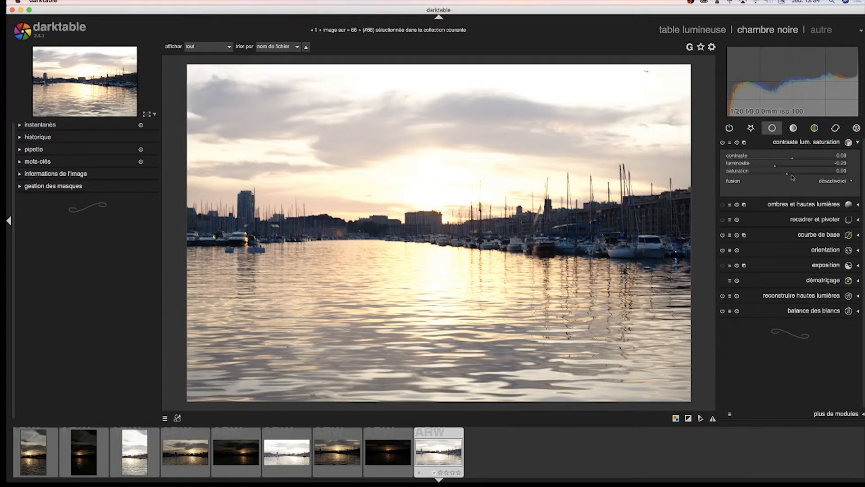
click(794, 176)
Switch the module's blending to "masque dessiné" and brush a mask over the clouds in the upper middle of the sky.
click(851, 182)
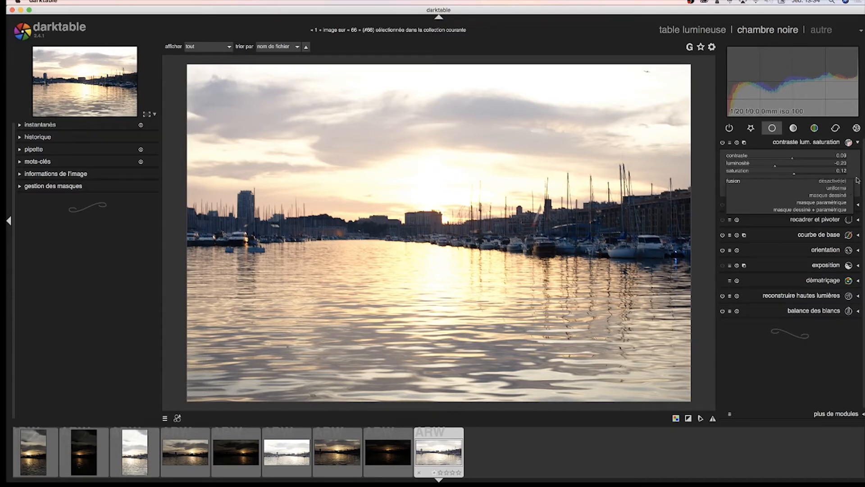
click(737, 183)
click(839, 197)
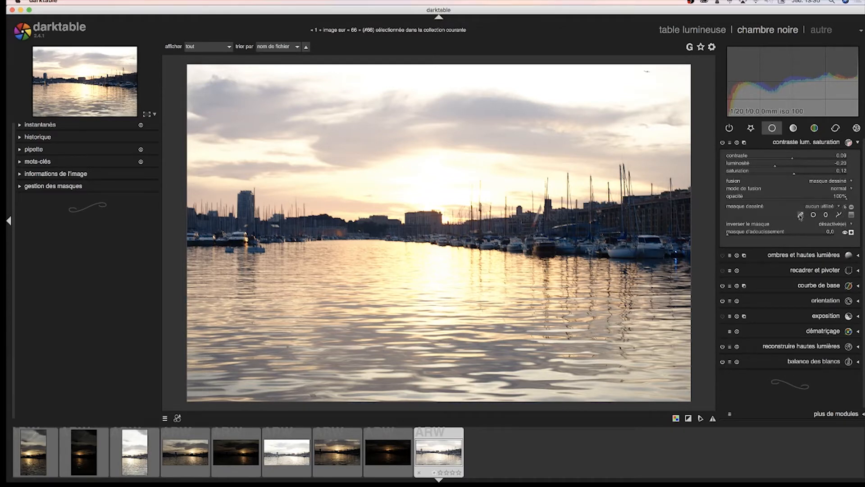
click(801, 216)
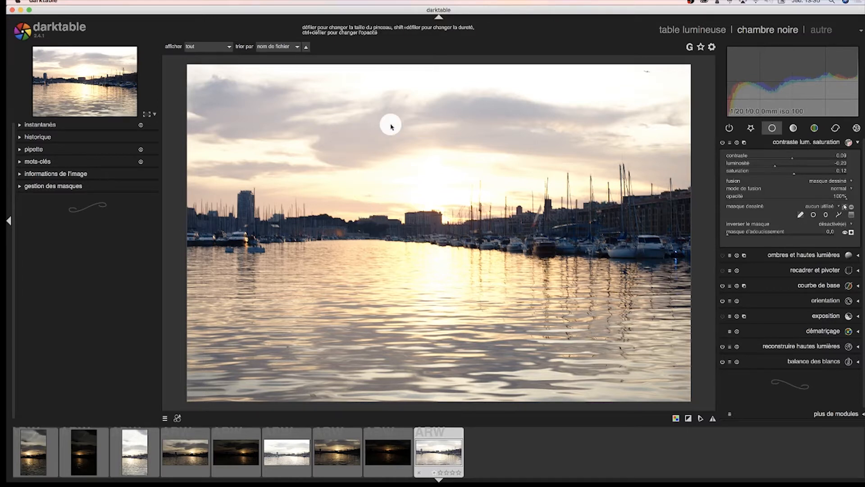
mouse_move(391, 126)
mouse_down()
mouse_move(411, 172)
mouse_move(430, 176)
mouse_move(479, 155)
mouse_move(496, 131)
mouse_move(397, 122)
mouse_move(407, 142)
mouse_move(459, 145)
mouse_move(433, 141)
mouse_move(423, 153)
mouse_move(448, 143)
mouse_move(422, 144)
mouse_move(408, 134)
mouse_move(427, 148)
mouse_move(467, 138)
mouse_move(424, 160)
mouse_move(471, 145)
mouse_move(419, 144)
mouse_up()
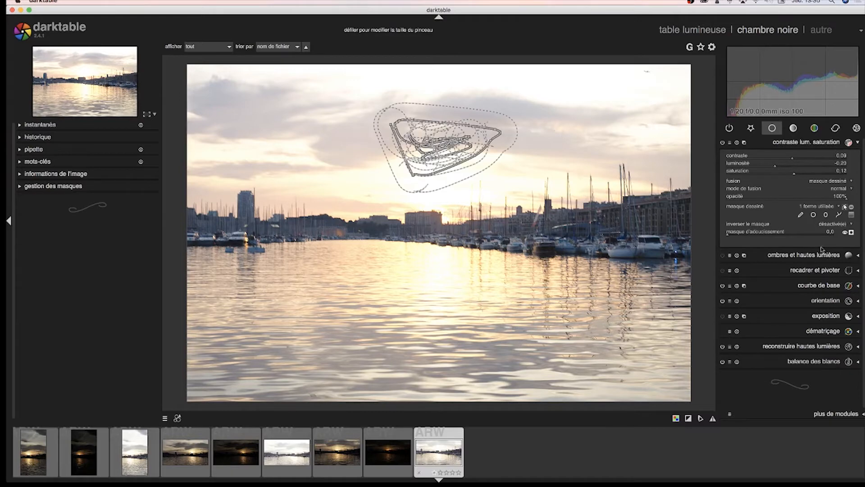
Turn the drawn mask's inversion on and back off, and set its softening to 56.
click(832, 224)
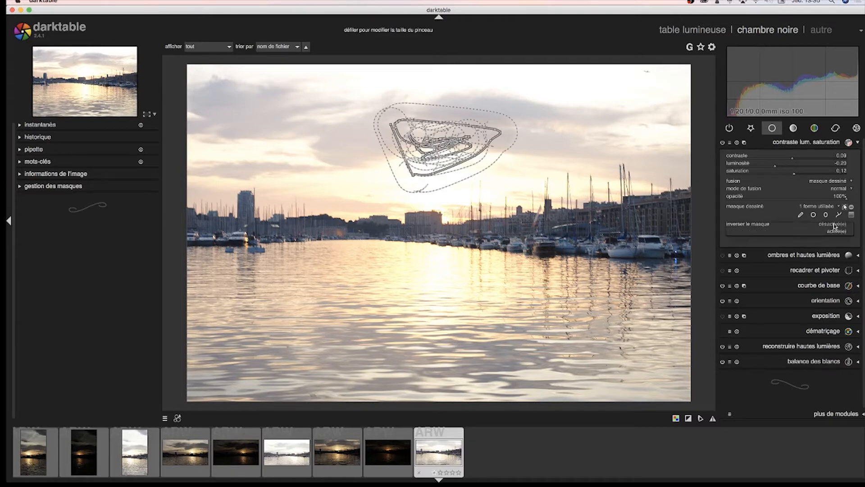
click(834, 231)
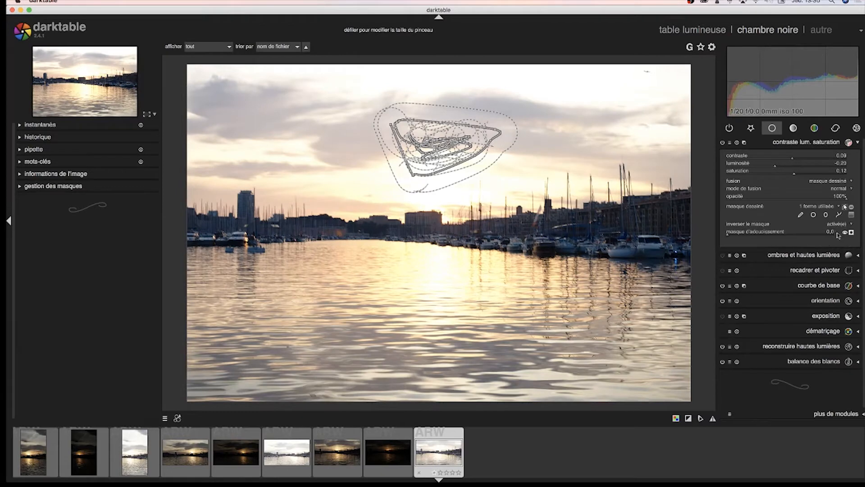
click(840, 226)
click(839, 221)
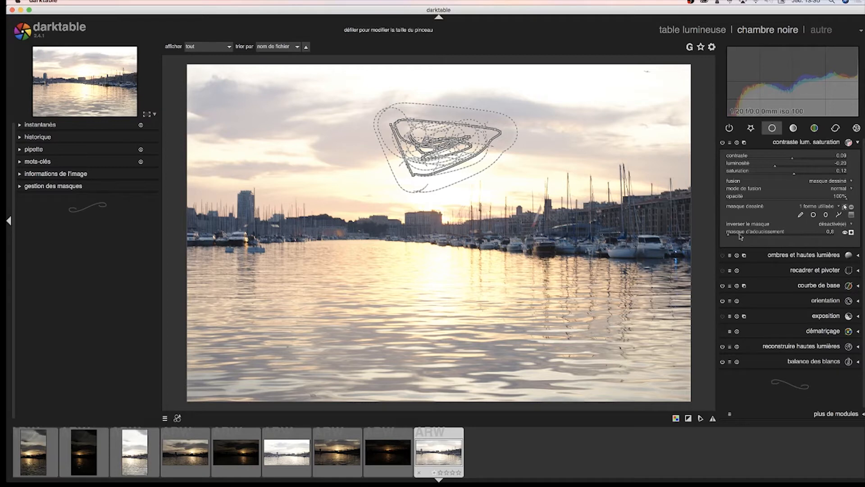
click(742, 235)
click(787, 237)
drag(782, 235, 782, 236)
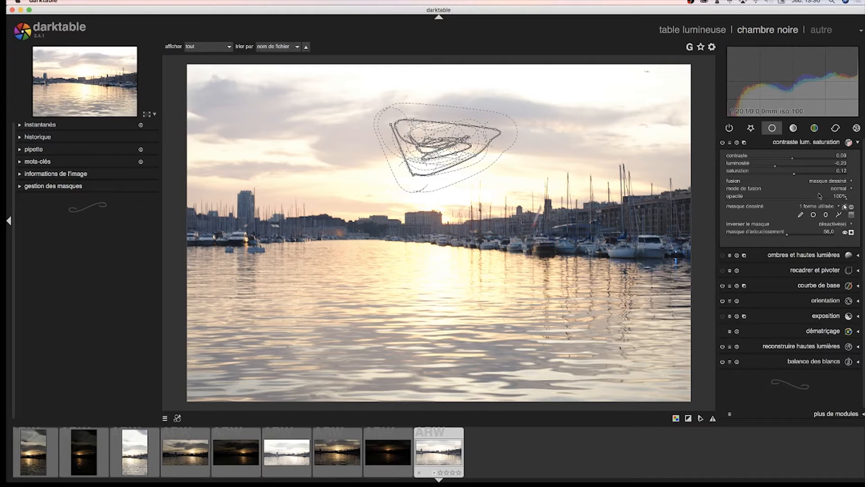
Try the blend modes "normal écrêté", "ajustement des couleurs" and "couleur Lab", and invert the drawn mask.
click(849, 191)
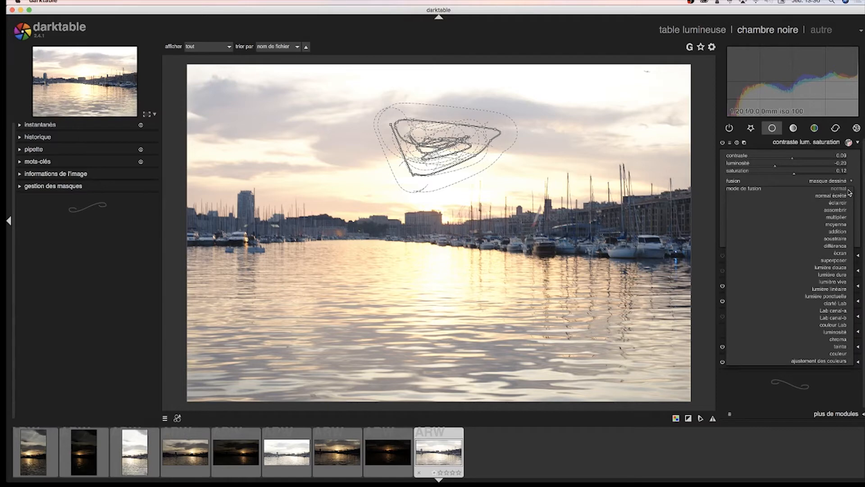
scroll(848, 229, down, 20)
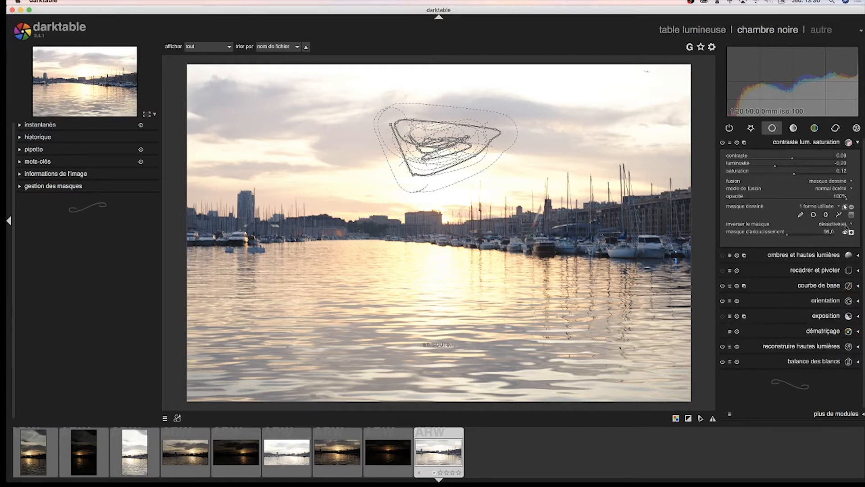
click(851, 208)
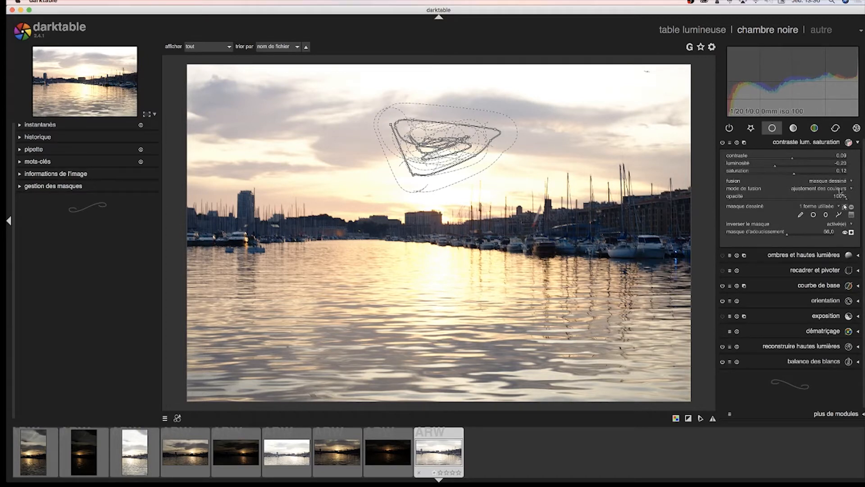
click(851, 190)
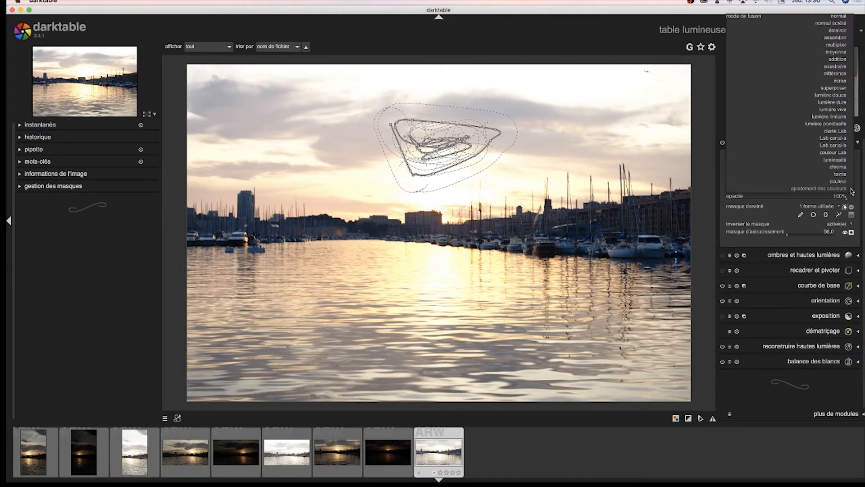
click(833, 155)
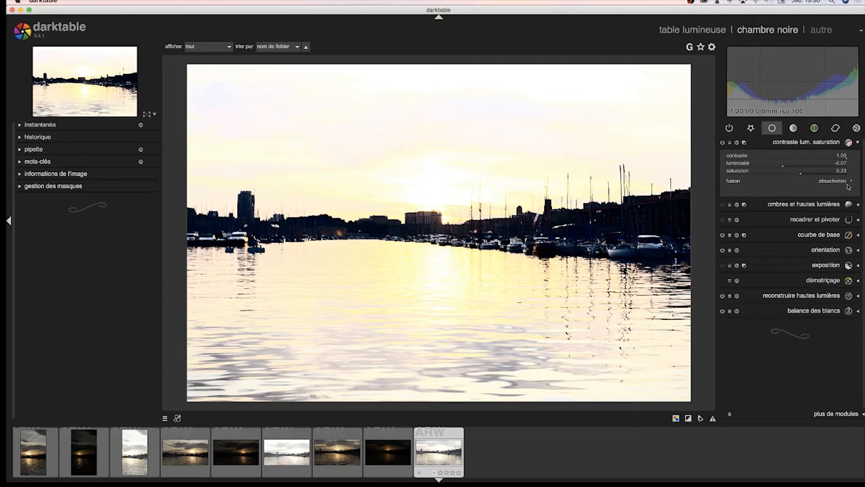
Review the blending options of "contraste lum. saturation" without choosing one, and disable and collapse the module.
click(850, 184)
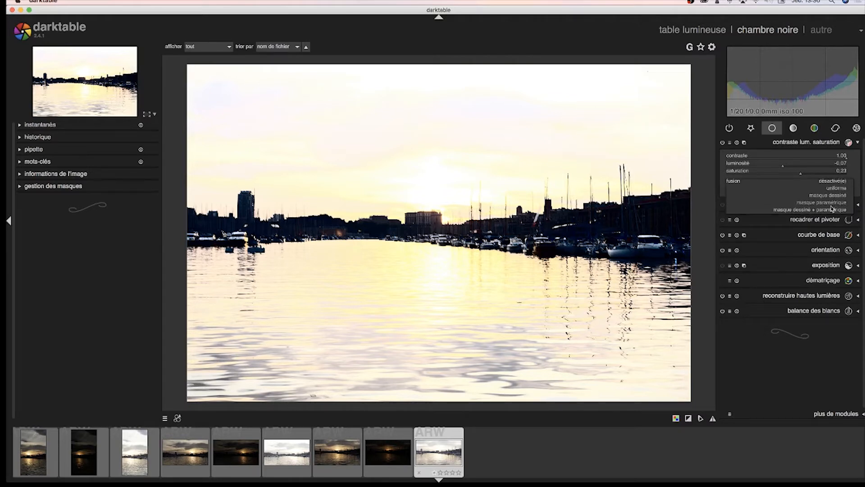
click(721, 183)
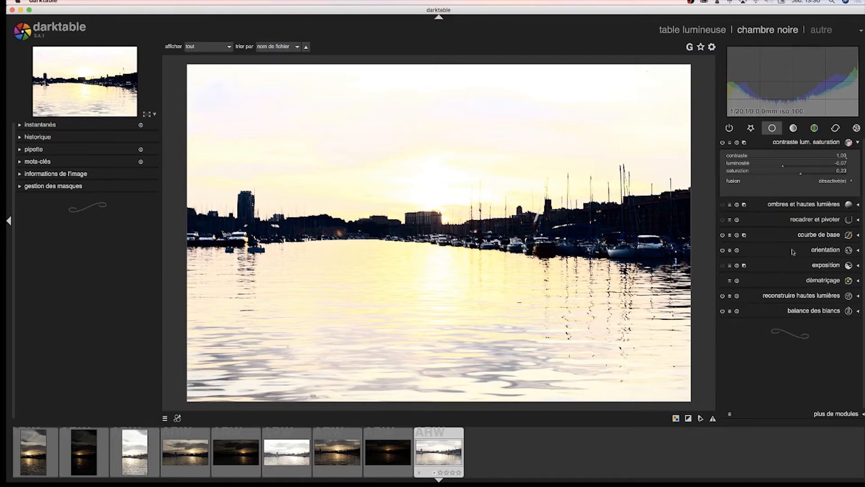
click(722, 143)
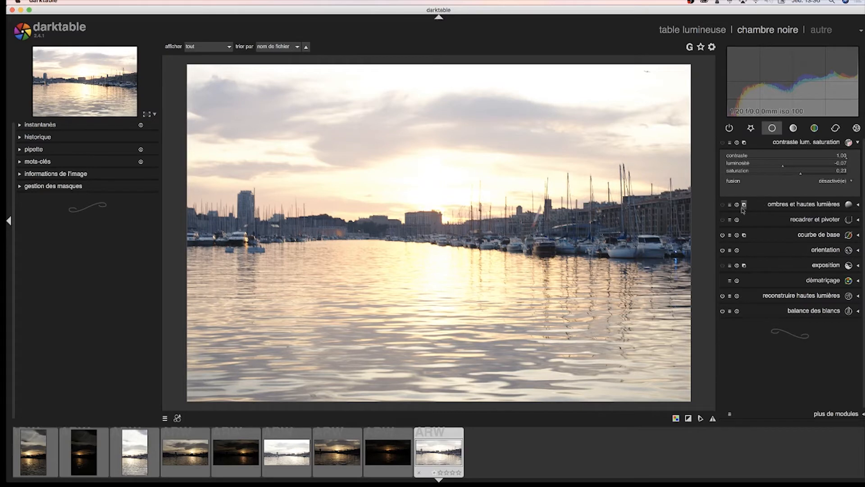
click(860, 145)
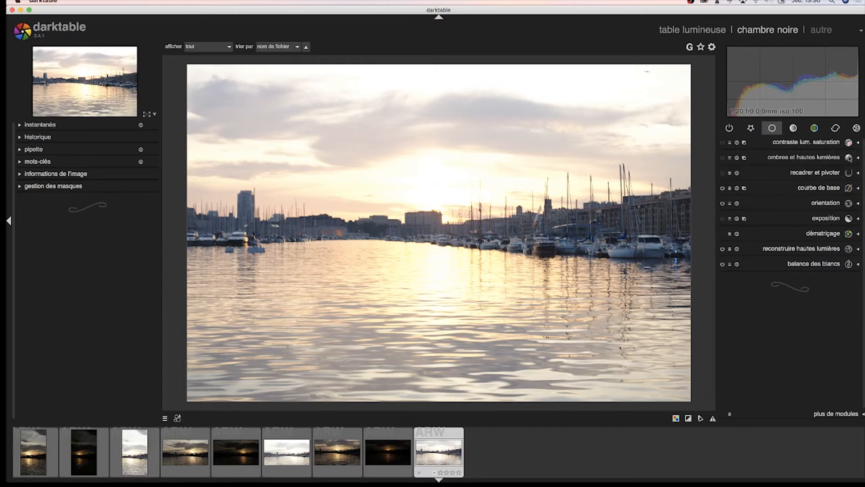
Expand the "ombres et hautes lumières" module and set the shadows to 66.67 on the harbour photo.
click(859, 158)
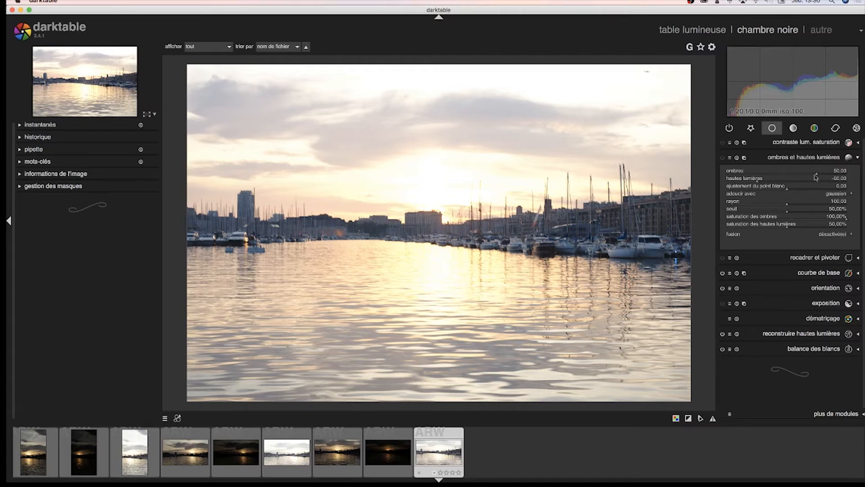
mouse_move(817, 176)
mouse_down()
mouse_move(781, 176)
mouse_move(803, 177)
mouse_up()
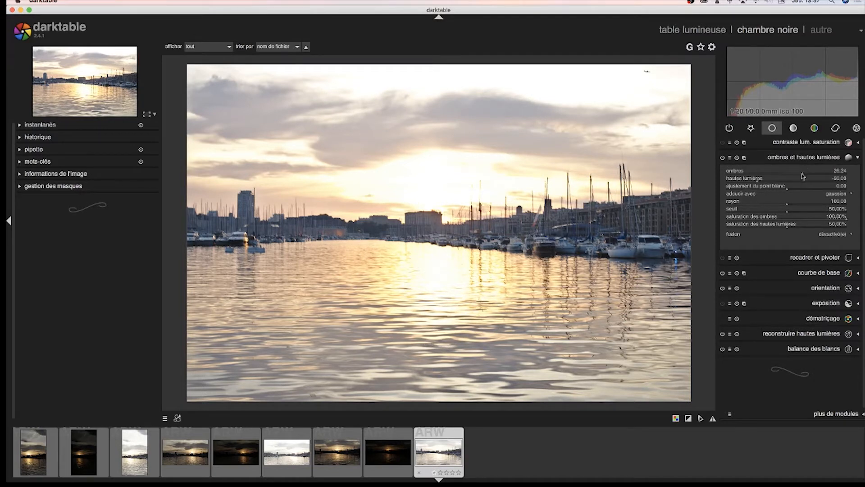
drag(807, 176, 823, 177)
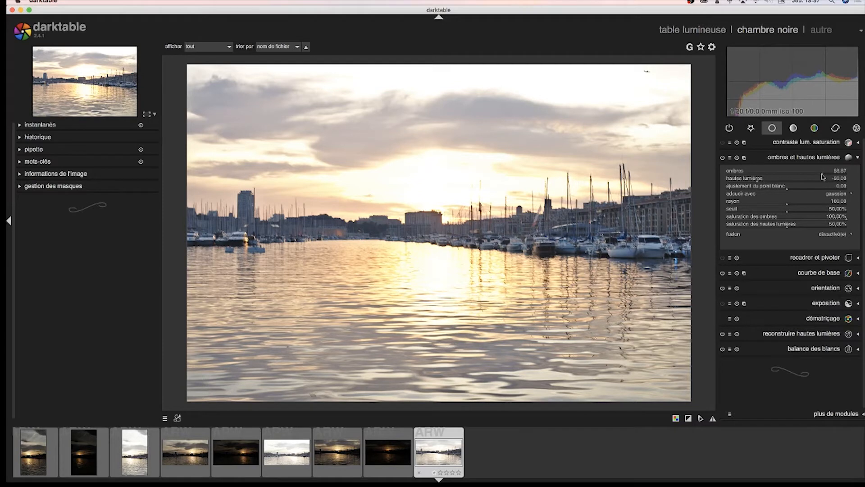
mouse_move(821, 176)
mouse_down()
mouse_move(805, 178)
mouse_move(826, 176)
mouse_up()
Try highlights at -100, settle on -68.09, and lower the white point adjustment slightly.
drag(757, 184, 714, 184)
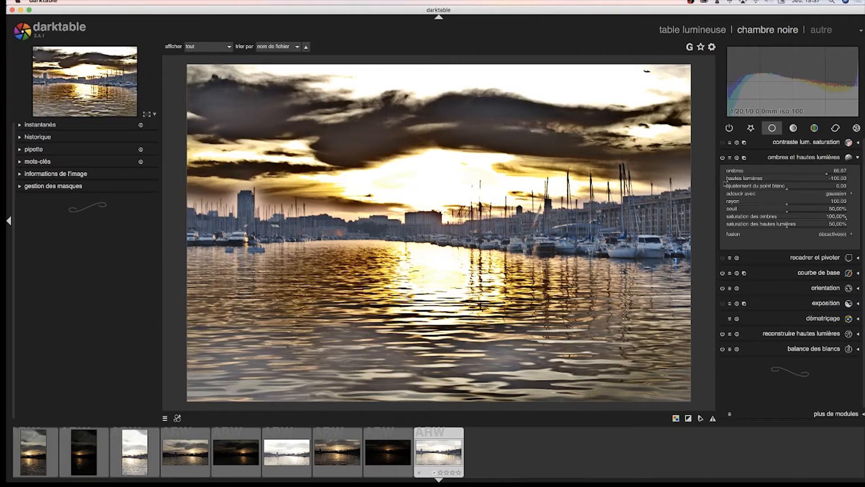
drag(729, 182, 746, 184)
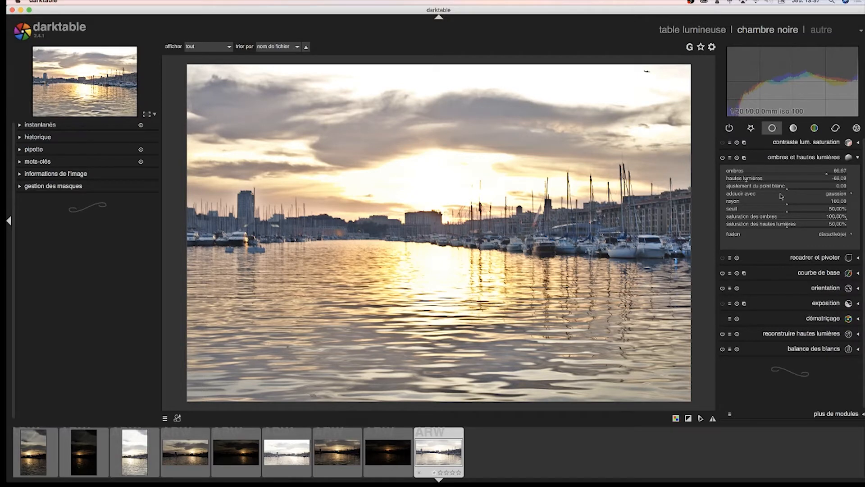
mouse_move(787, 192)
mouse_down()
mouse_move(803, 191)
mouse_move(779, 192)
mouse_up()
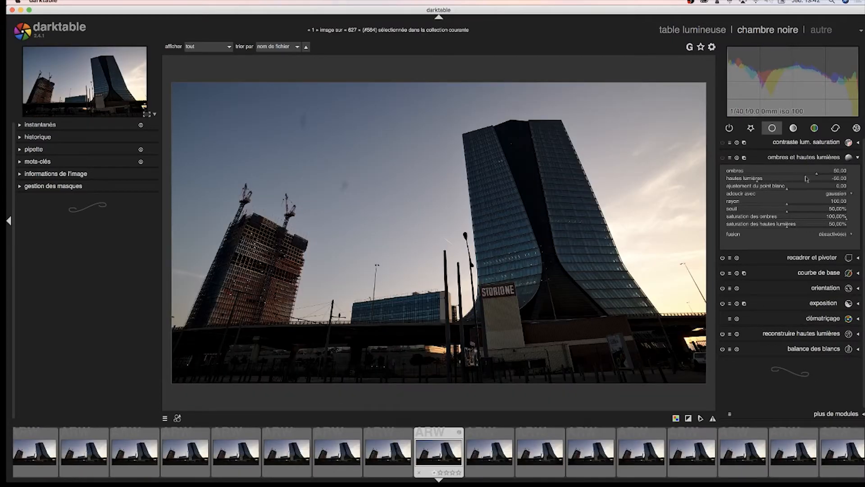
Set the shadows to 58.87 and the highlights to -81.56 on the photo of the glass tower.
drag(817, 175, 821, 175)
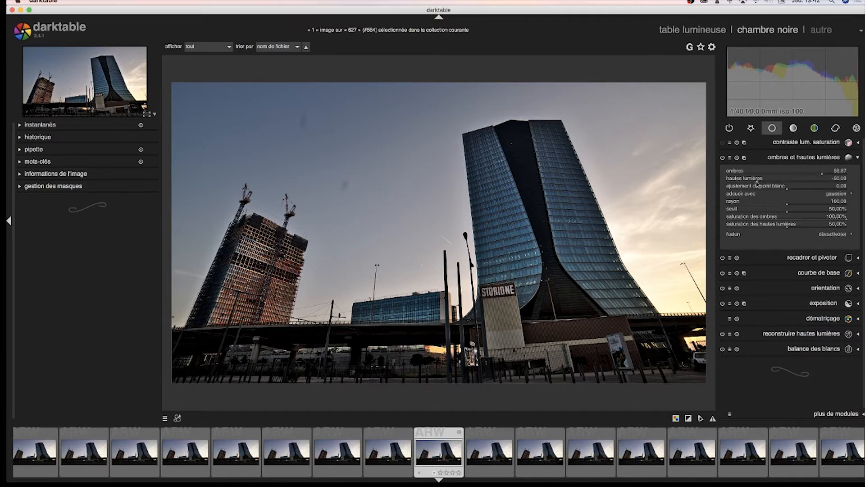
drag(757, 183, 738, 184)
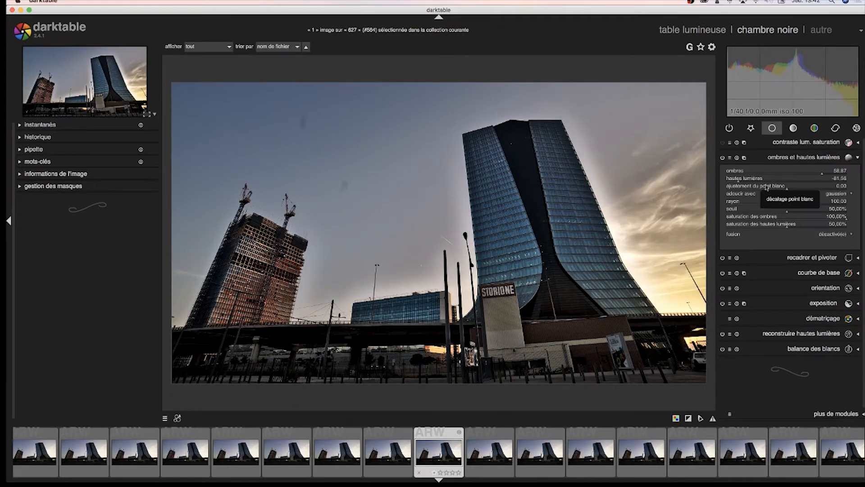
Try the white point adjustment at negative and positive values such as -3.62 and 1.43, resetting it to 0 each time.
click(767, 187)
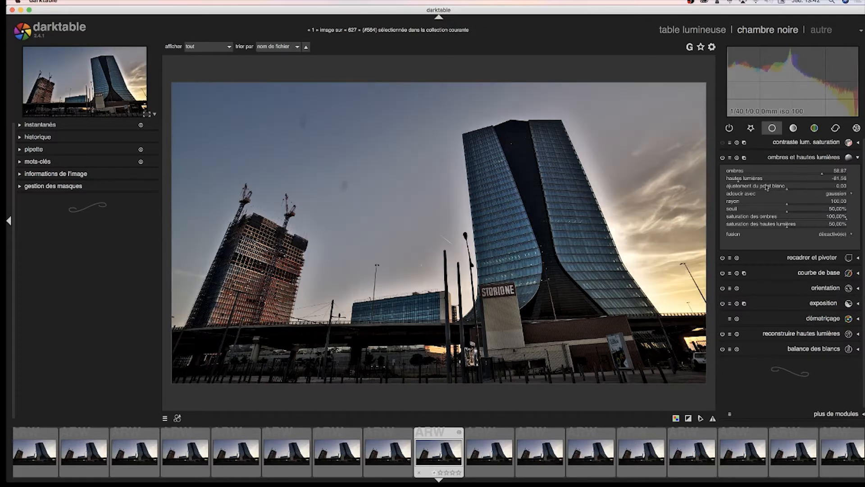
click(767, 188)
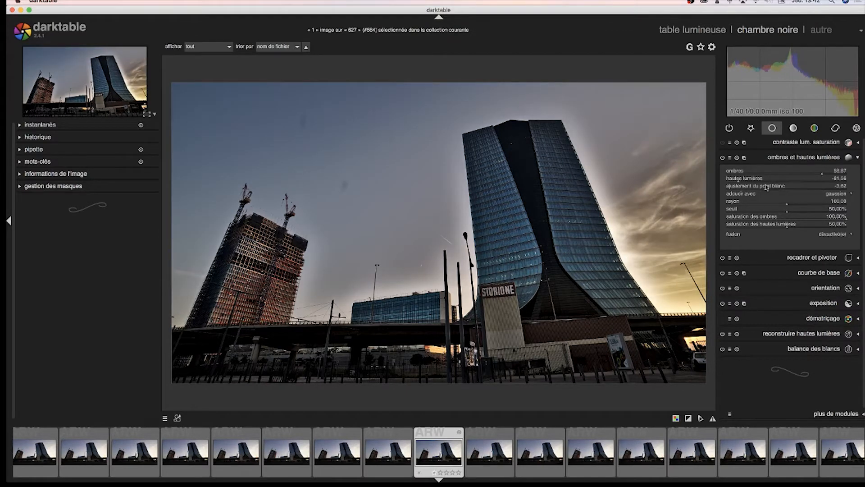
double_click(767, 187)
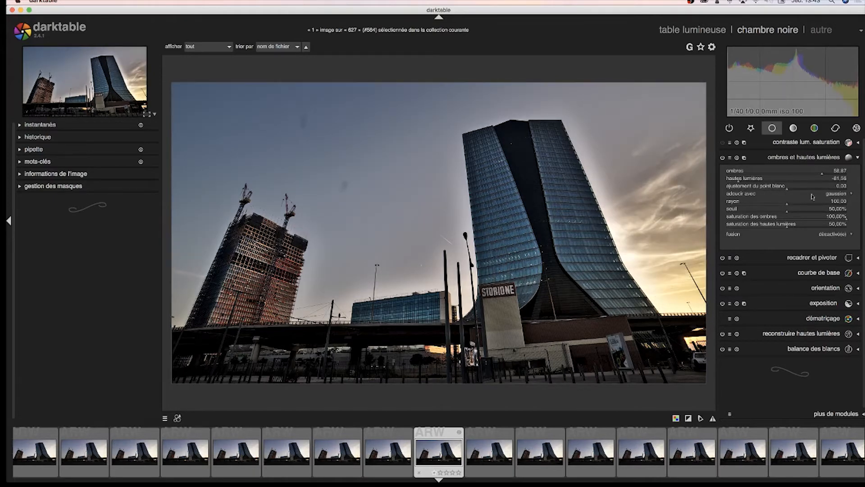
click(843, 188)
click(770, 188)
double_click(771, 188)
drag(787, 191, 797, 192)
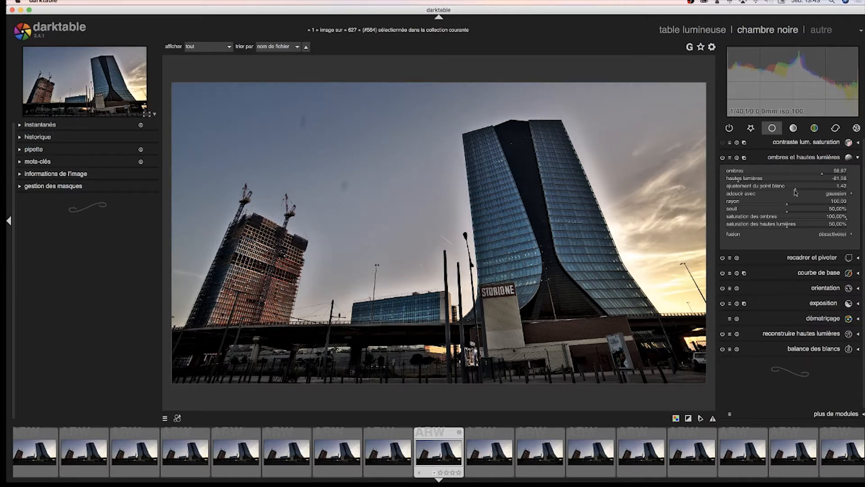
double_click(759, 188)
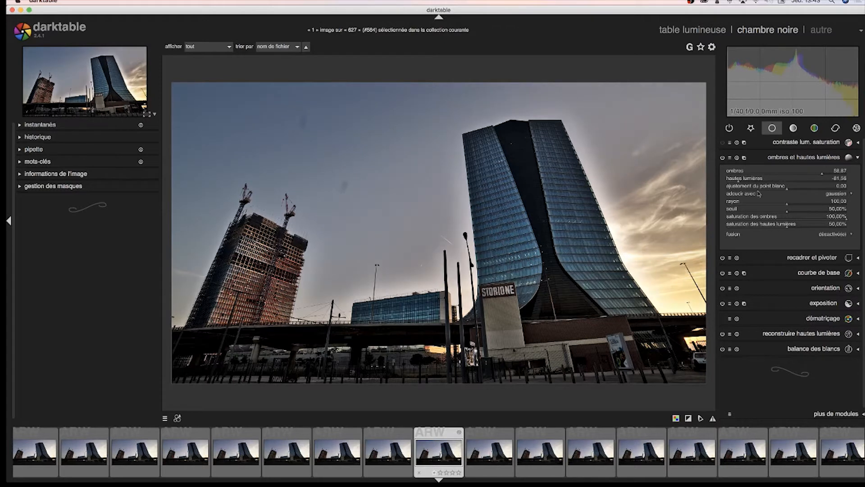
Look at the softening filter choices and open the blending options of the "ombres et hautes lumières" module.
click(855, 196)
click(855, 195)
click(855, 237)
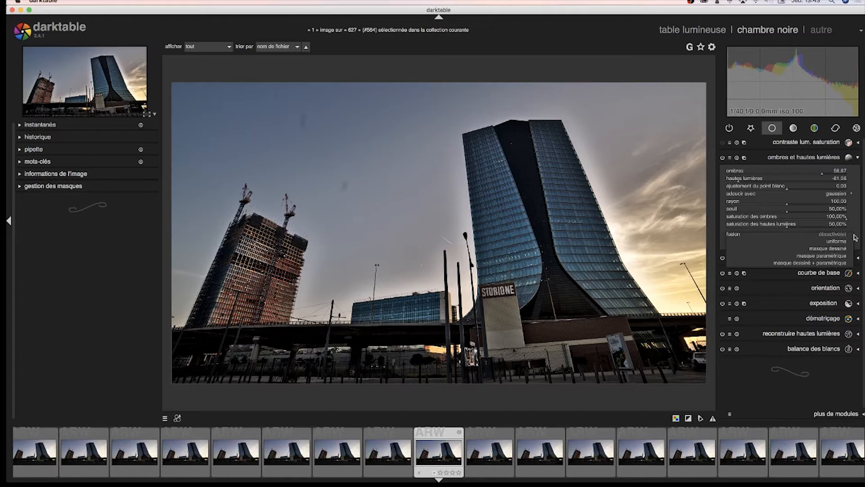
In the "contraste lum. saturation" module, set the contrast to 0.07 and the brightness to 0.11, and try a saturation adjustment.
click(854, 238)
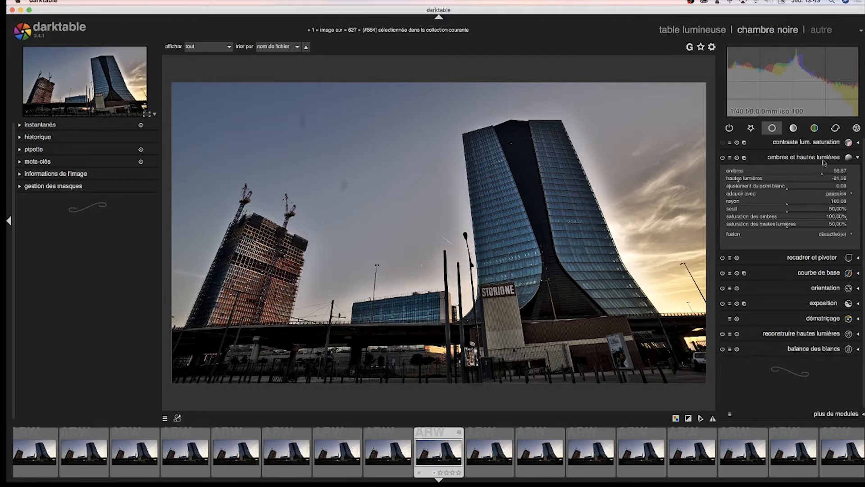
click(859, 160)
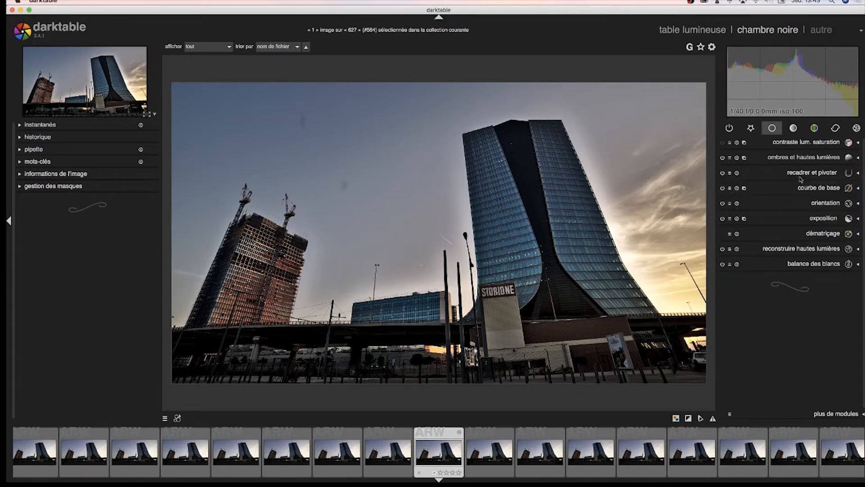
click(859, 143)
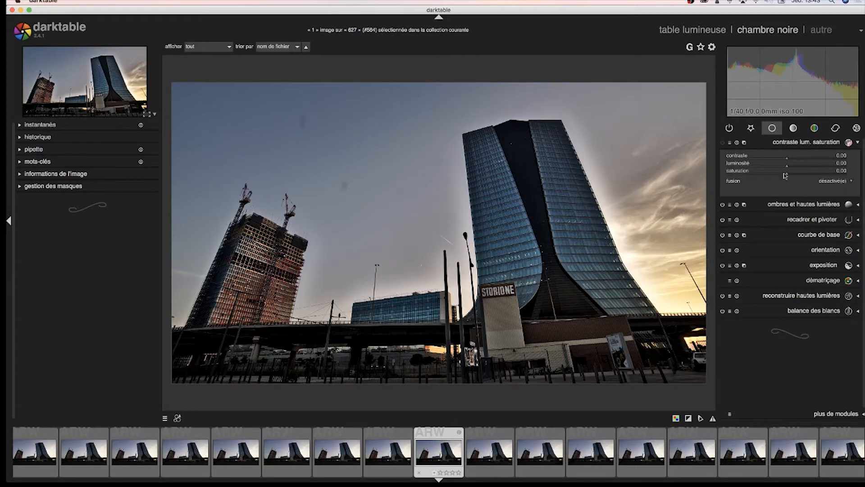
mouse_move(784, 163)
mouse_down()
mouse_move(808, 163)
mouse_move(786, 170)
mouse_move(796, 168)
mouse_up()
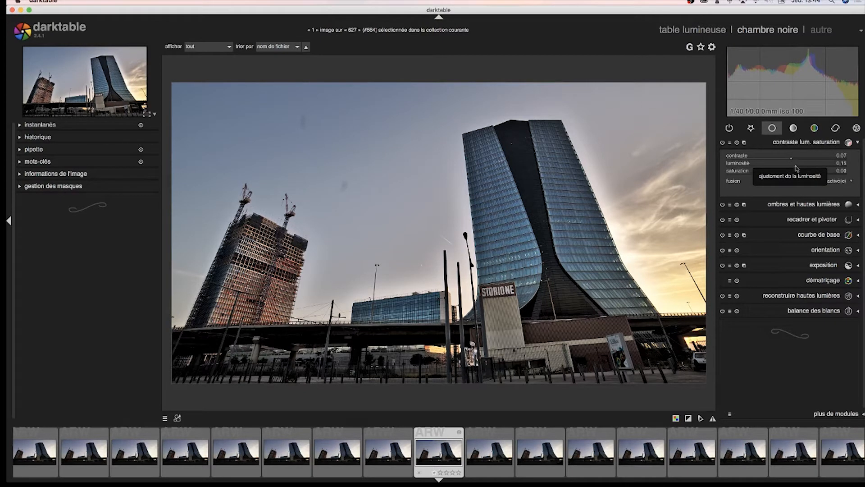
drag(796, 169, 794, 170)
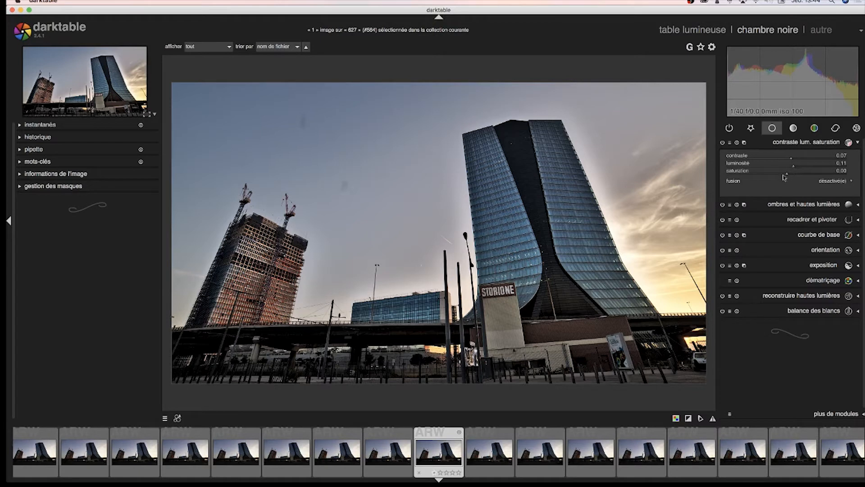
drag(786, 177, 794, 177)
click(853, 142)
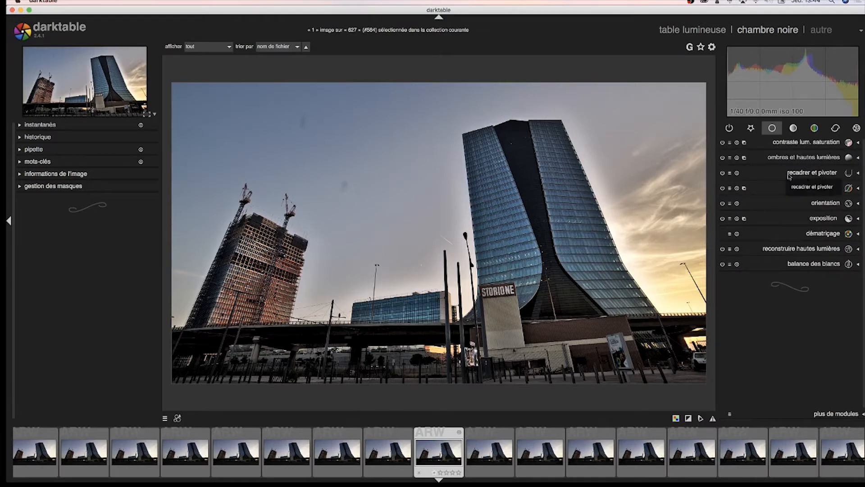
Move the crop frame slightly lower in "recadrer et pivoter", try rotations of -12.77° and -3.83°, and reset the rotation to 0°.
click(860, 175)
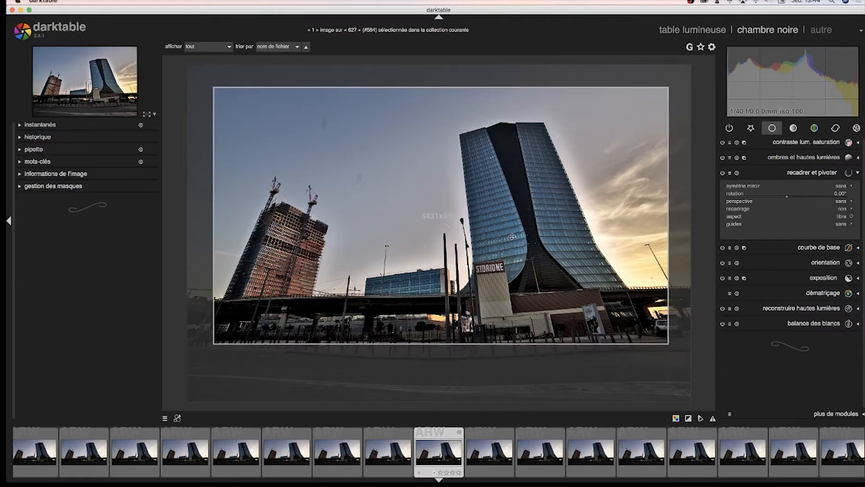
mouse_move(510, 238)
mouse_down()
mouse_move(496, 244)
mouse_move(513, 247)
mouse_move(507, 260)
mouse_move(509, 252)
mouse_up()
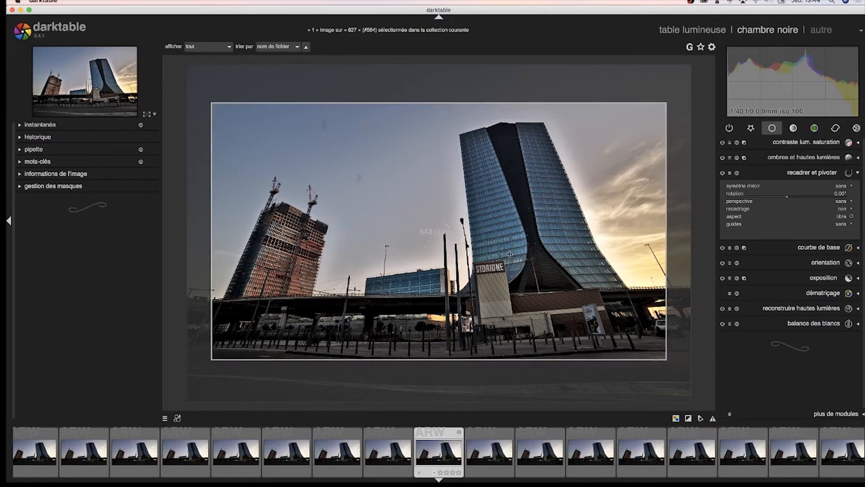
drag(827, 198, 784, 199)
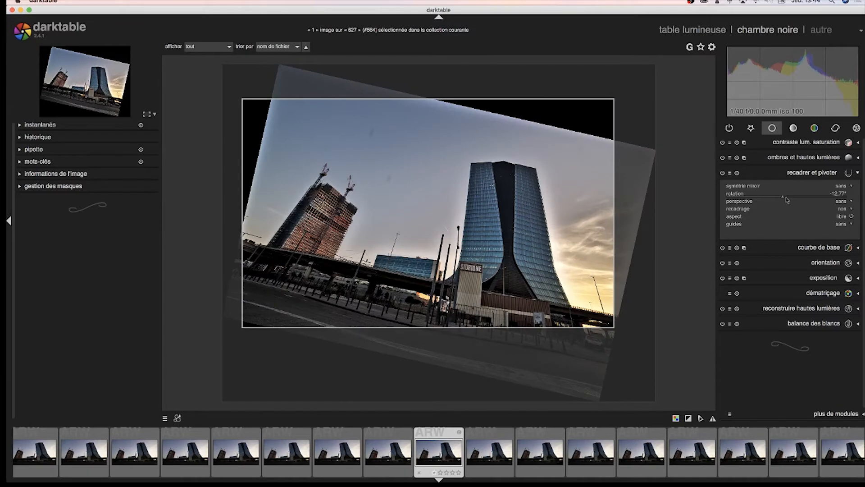
drag(785, 199, 786, 200)
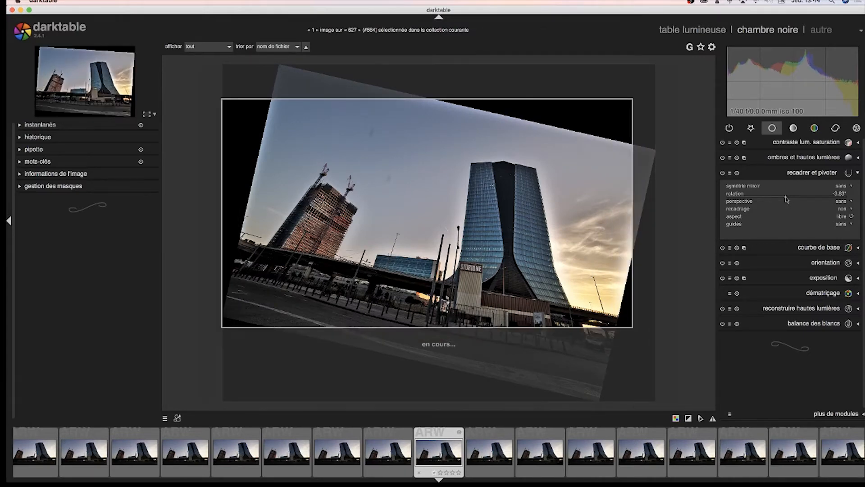
drag(785, 199, 783, 199)
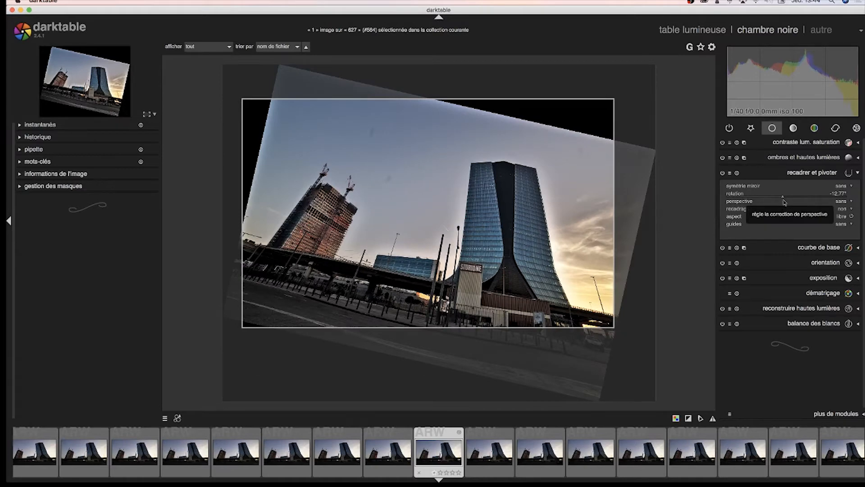
double_click(787, 199)
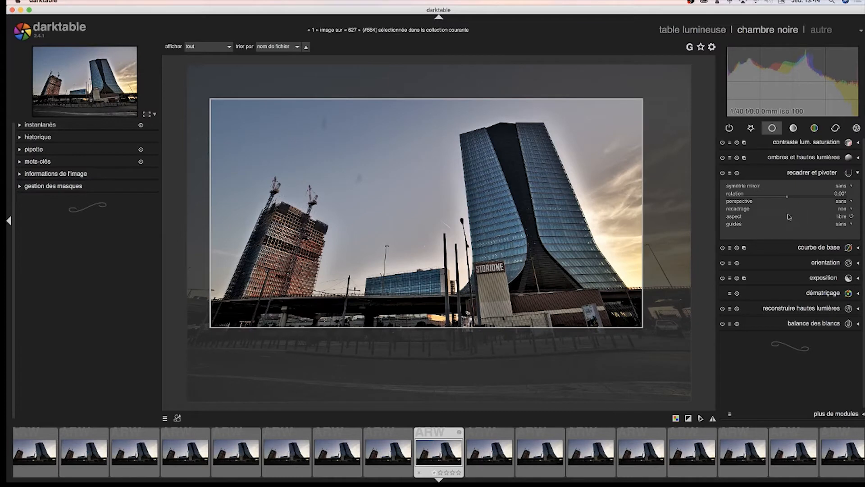
Try a vertical perspective correction with guide lines along the building under construction and the glass tower's outer edge.
click(850, 203)
click(848, 203)
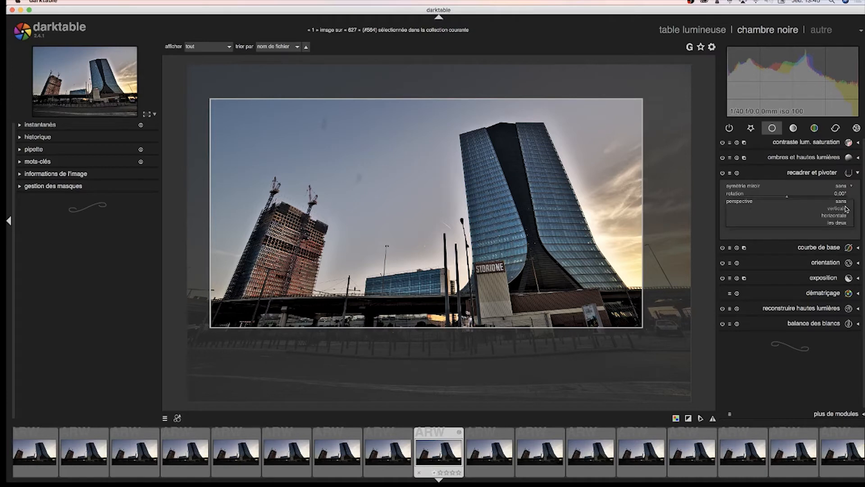
click(842, 209)
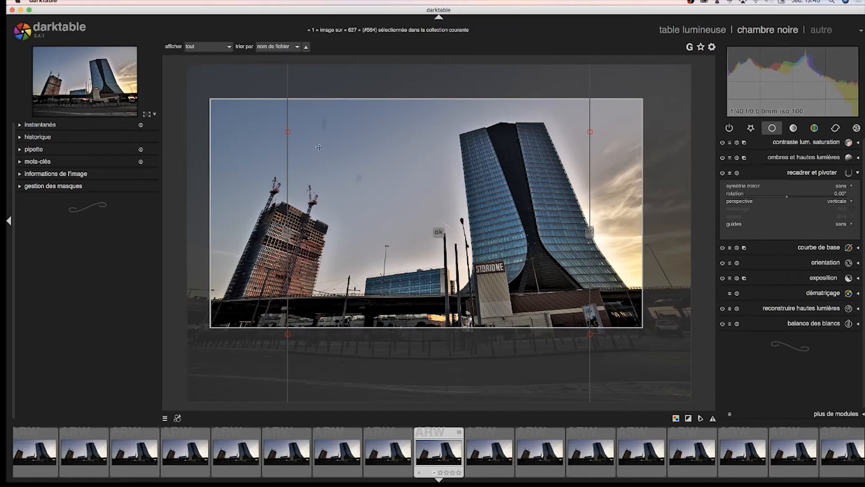
drag(288, 132, 281, 177)
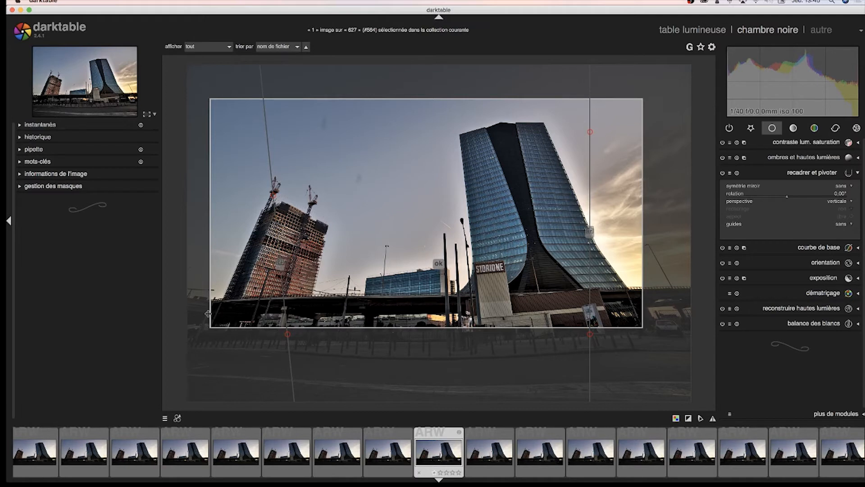
drag(275, 332, 217, 314)
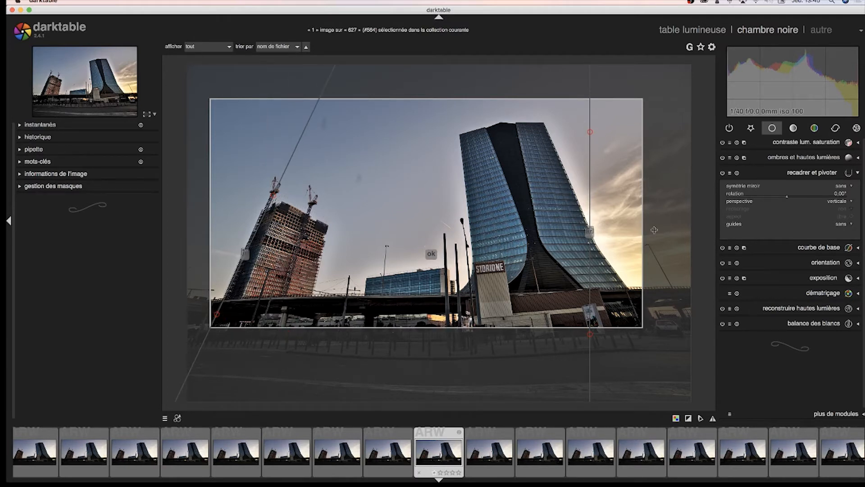
drag(588, 129, 540, 121)
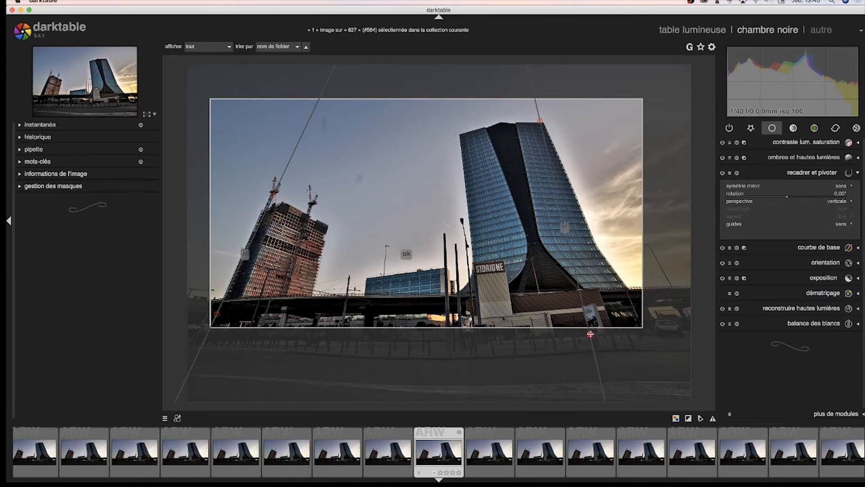
drag(590, 334, 628, 310)
drag(641, 310, 627, 318)
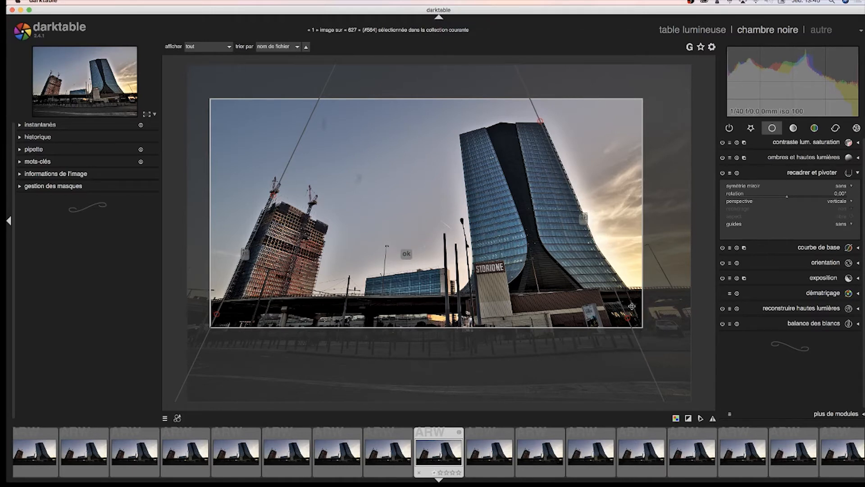
scroll(675, 196, up, 2)
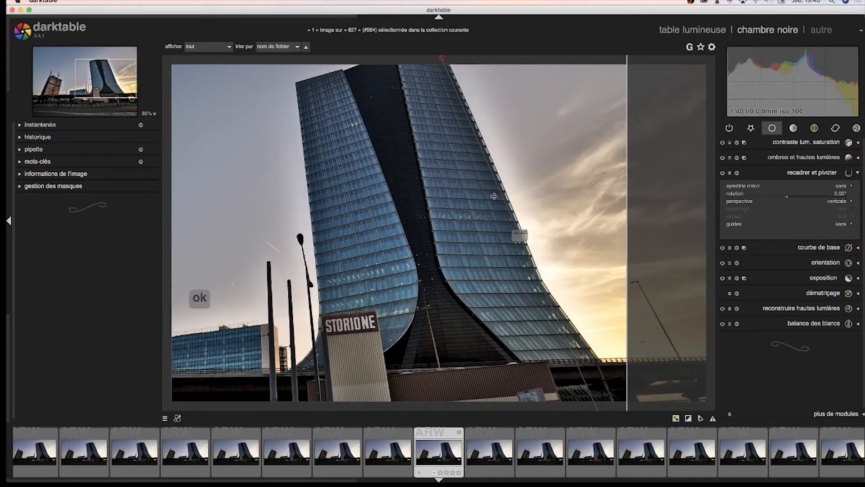
scroll(495, 196, down, 2)
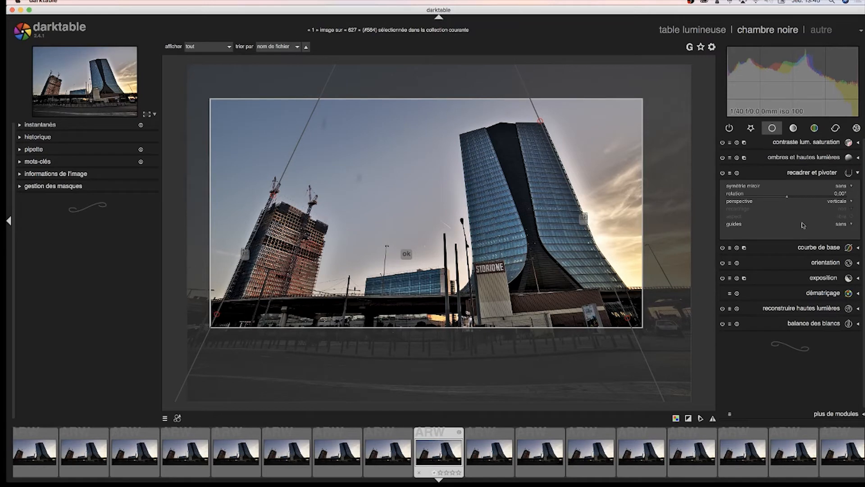
click(848, 224)
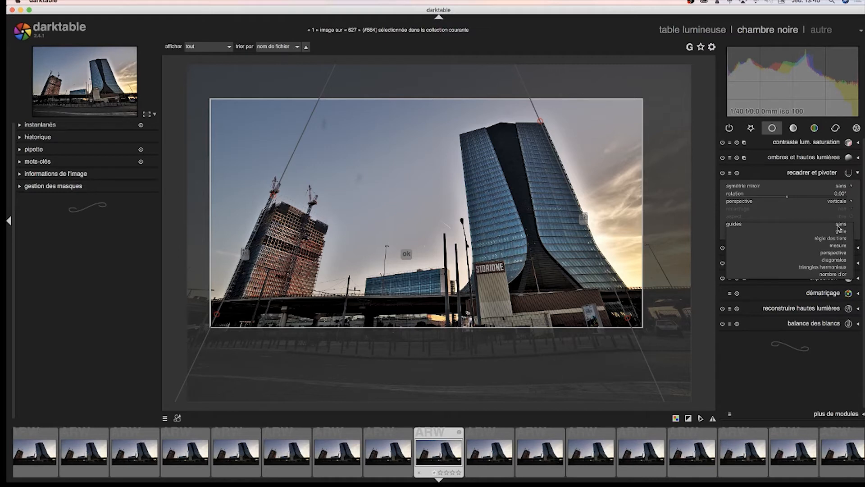
click(809, 220)
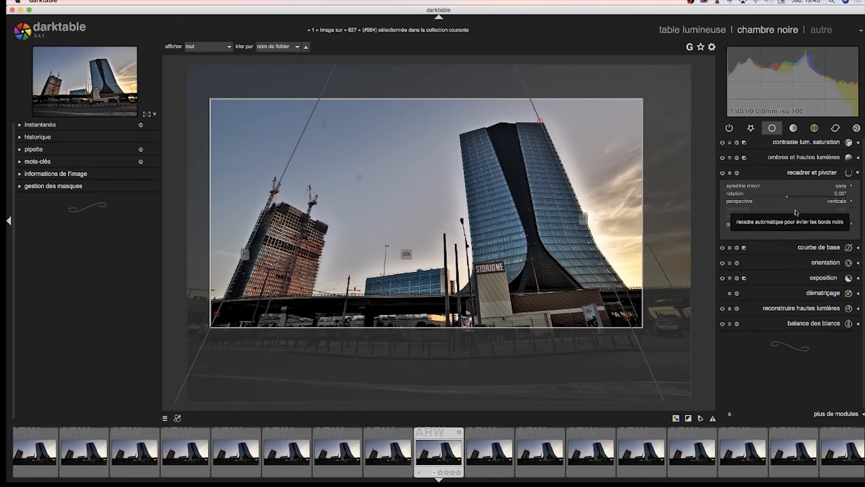
Try the "les deux" perspective correction, aligning its four corner points with the outer edges of the two towers, and close the module.
click(850, 202)
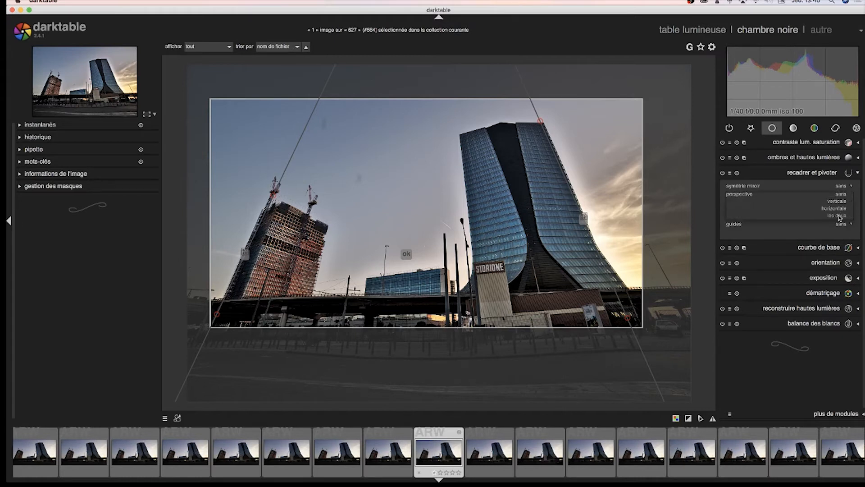
click(839, 216)
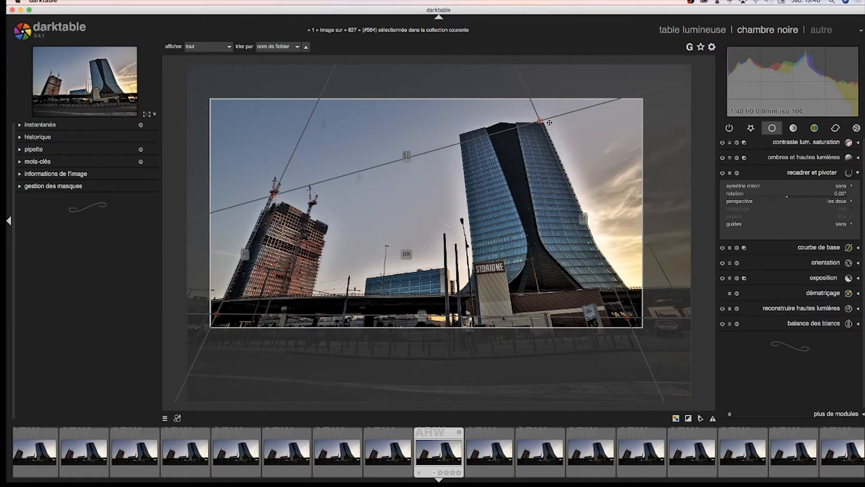
drag(273, 193, 276, 167)
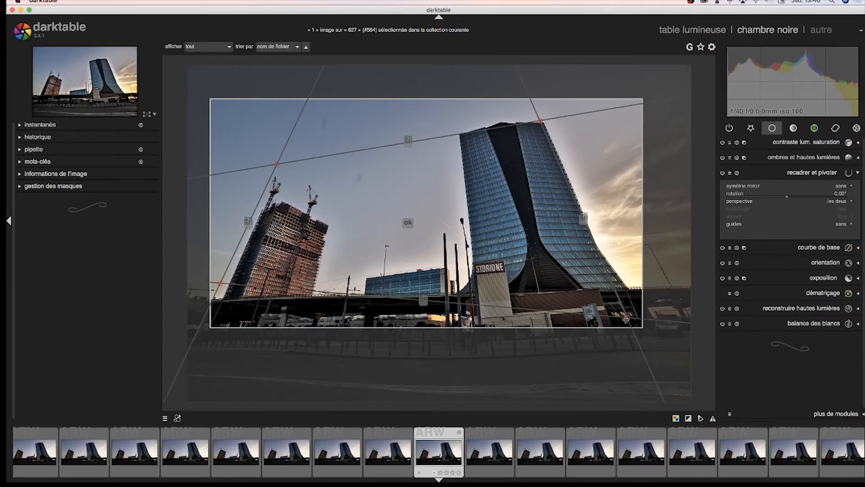
drag(626, 320, 629, 289)
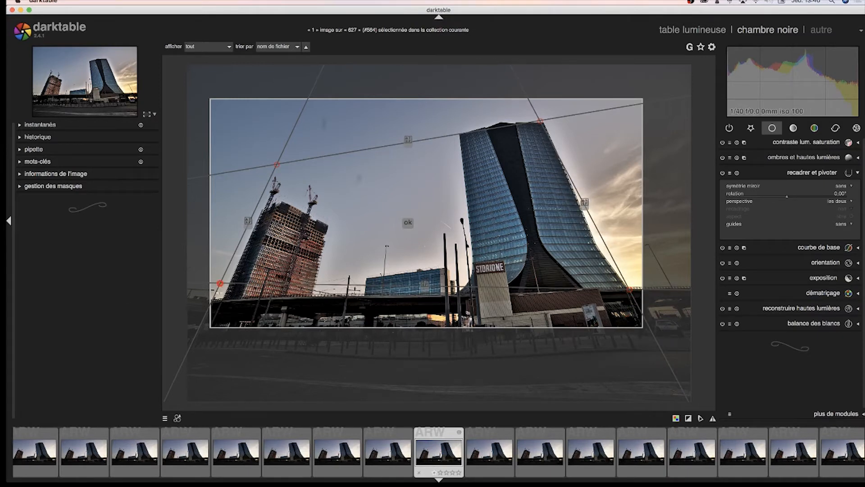
drag(219, 284, 214, 303)
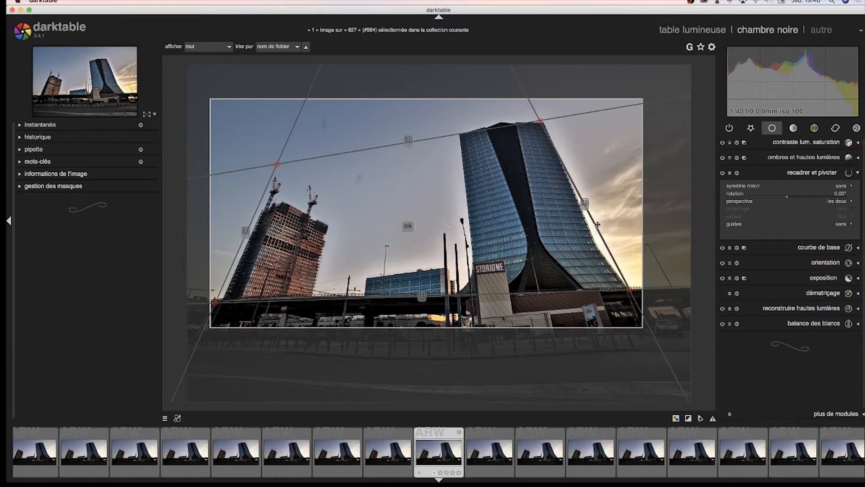
click(723, 174)
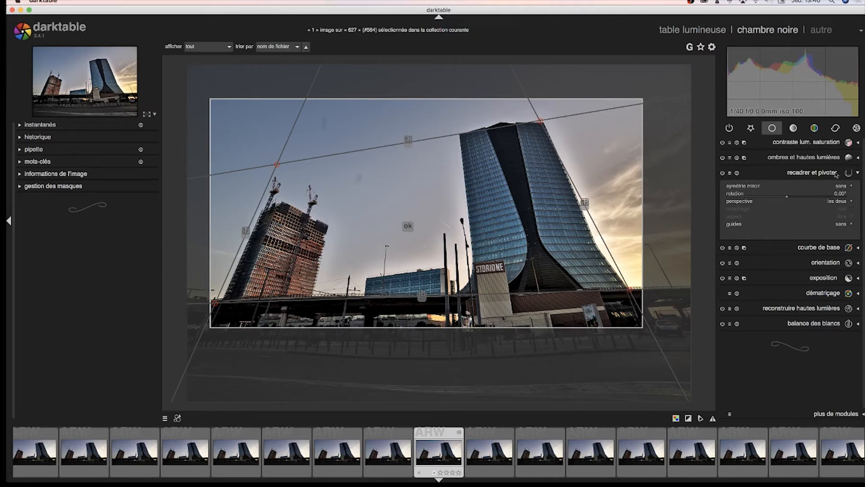
click(858, 173)
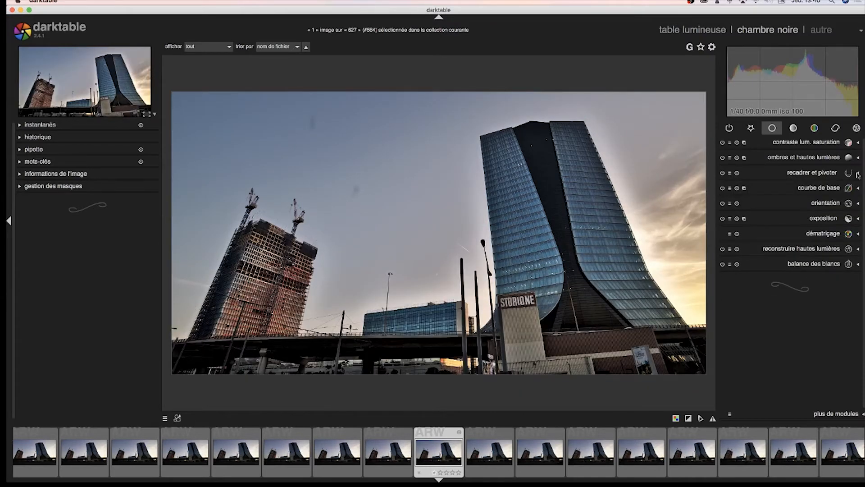
Reopen the "recadrer et pivoter" module, set automatic cropping to "oui" and keep the aspect at "libre".
click(858, 174)
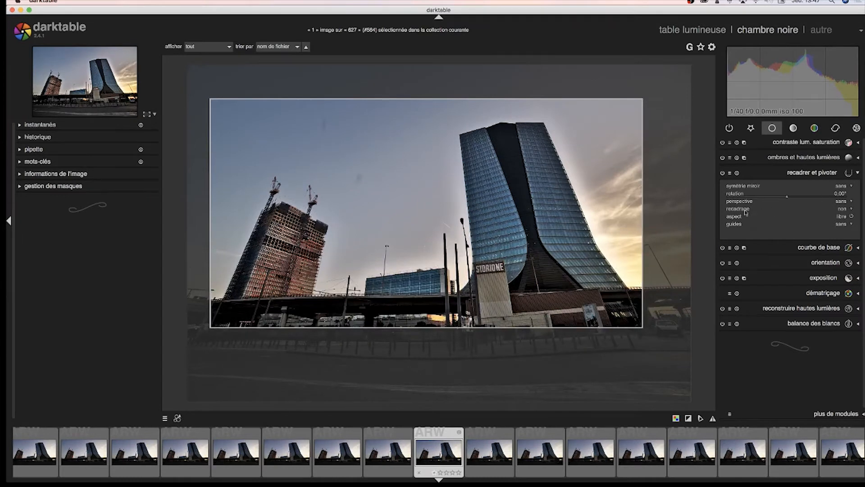
click(851, 210)
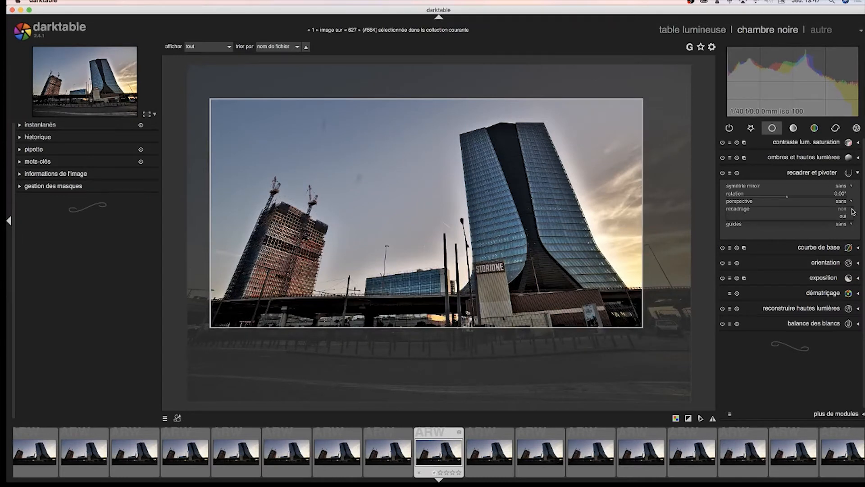
click(843, 216)
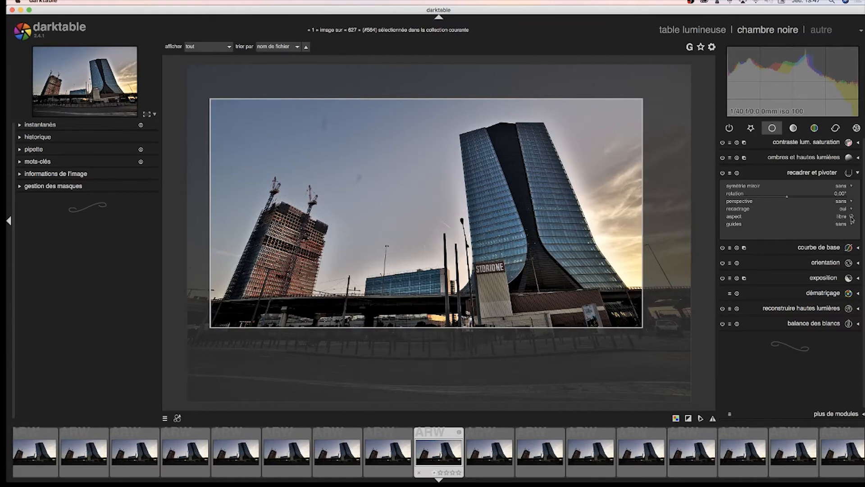
click(842, 218)
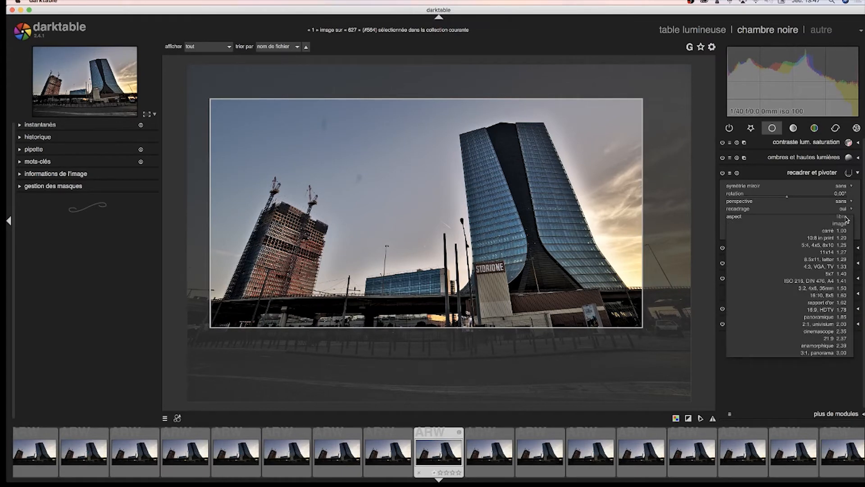
click(845, 219)
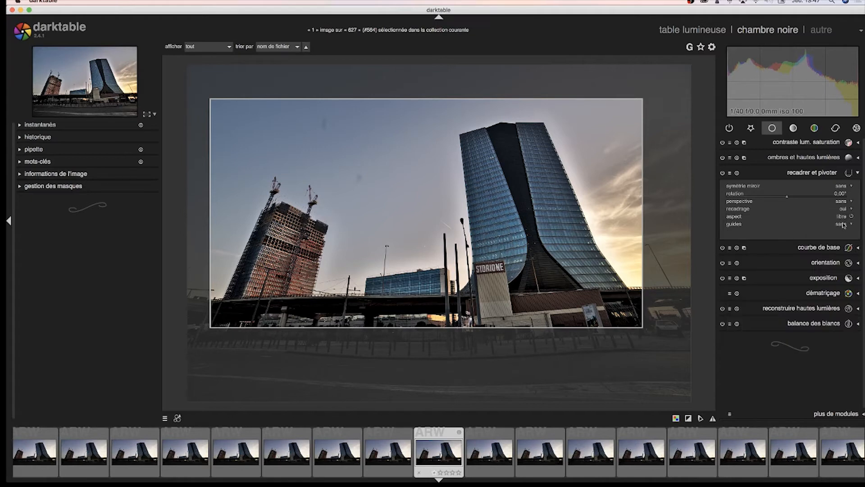
Apply a "les deux" perspective correction using the guides along both towers' outer edges, with the rotation at 2.75°.
click(846, 202)
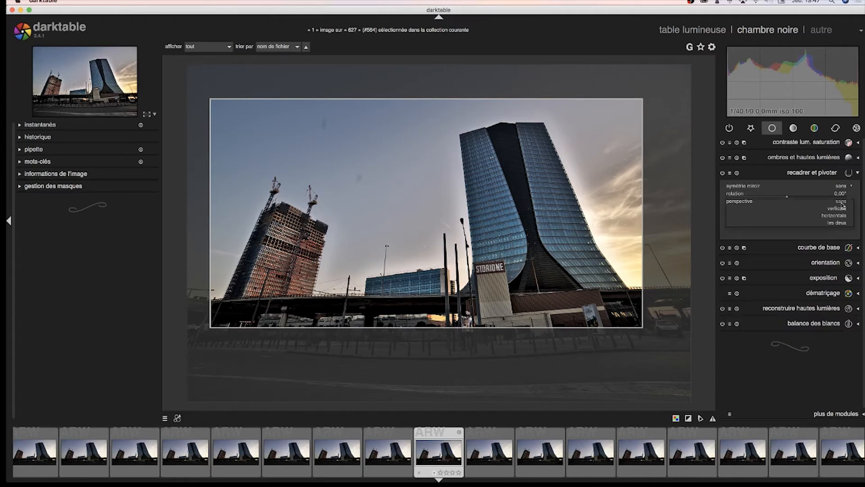
click(835, 223)
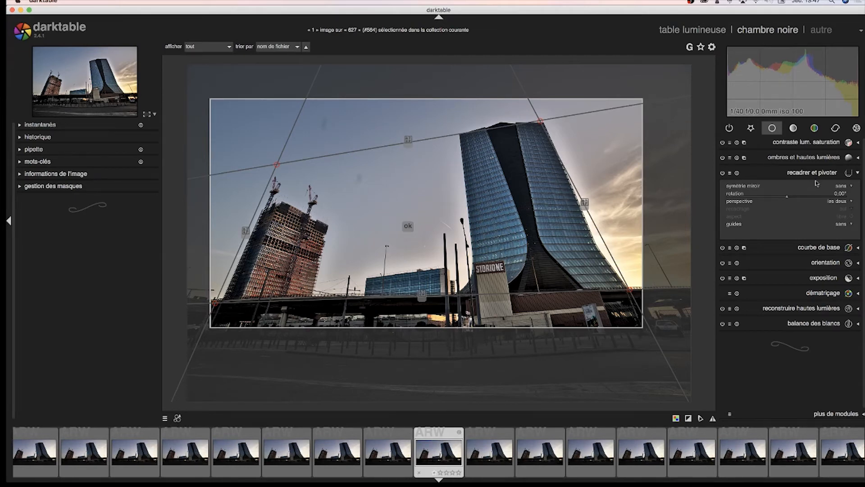
scroll(798, 198, up, 11)
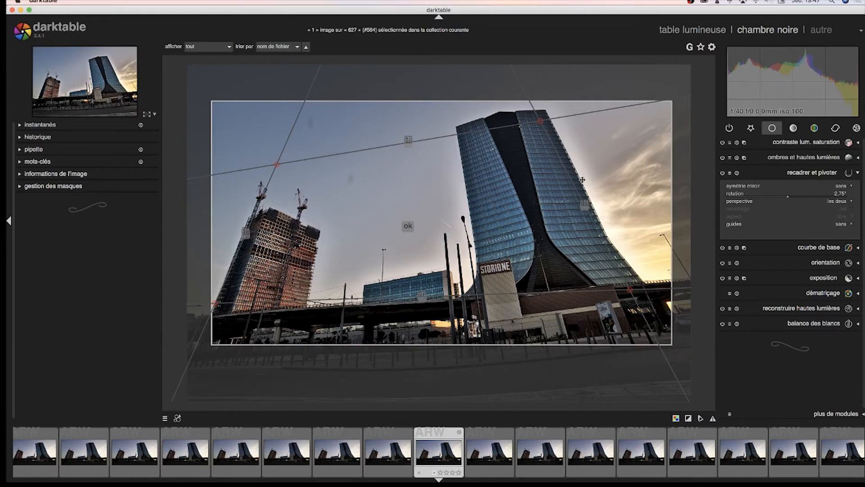
scroll(228, 282, up, 1)
scroll(229, 282, up, 1)
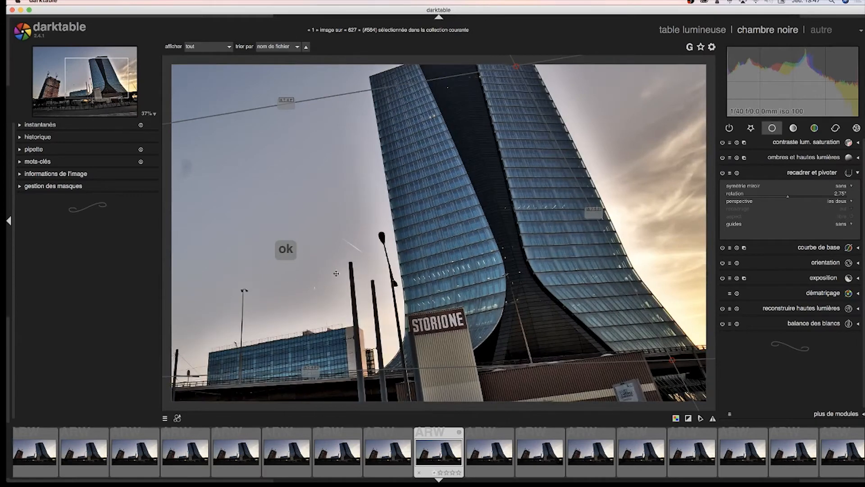
scroll(336, 273, down, 2)
click(408, 225)
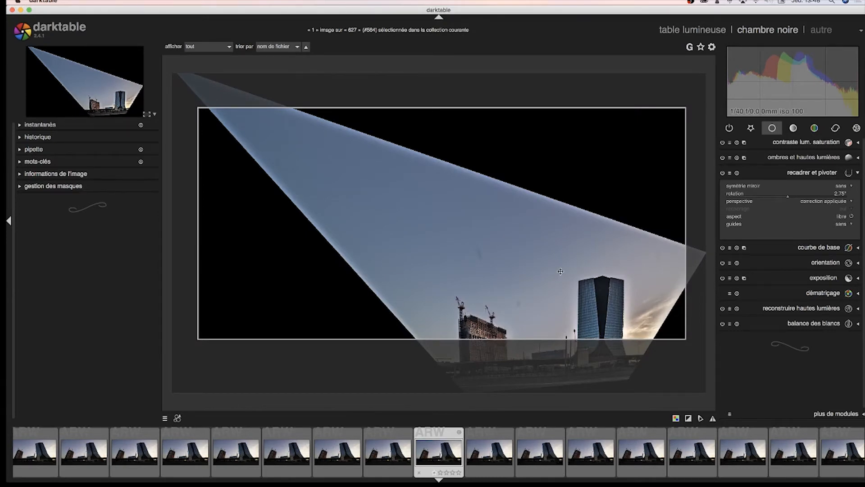
Reduce the crop frame to a tight rectangle around the two towers, excluding the black borders as far as possible, and close the module.
drag(588, 291, 615, 346)
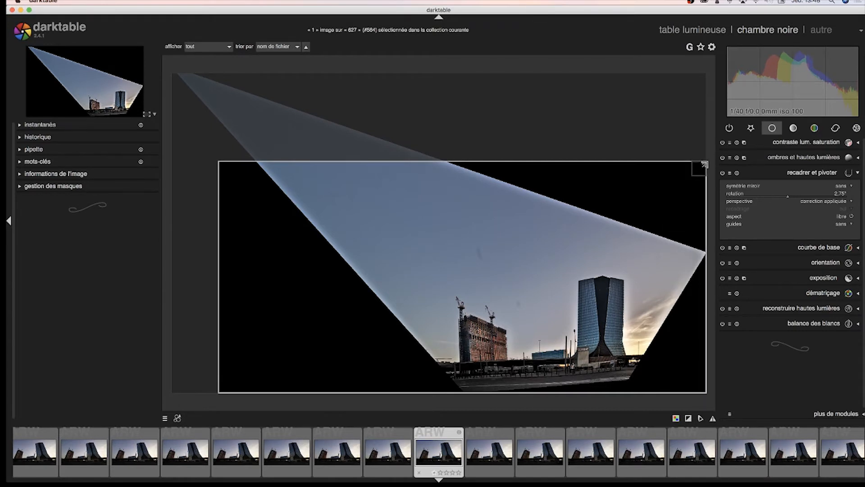
drag(703, 164, 635, 228)
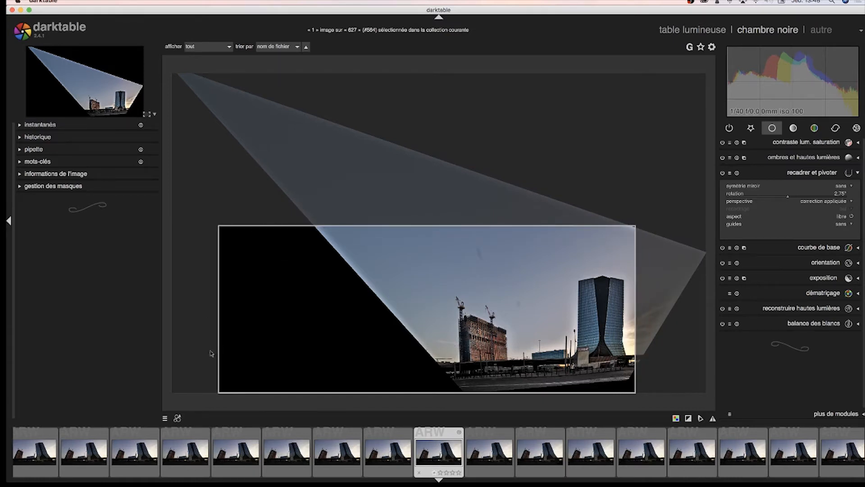
drag(218, 321, 444, 316)
drag(548, 394, 549, 375)
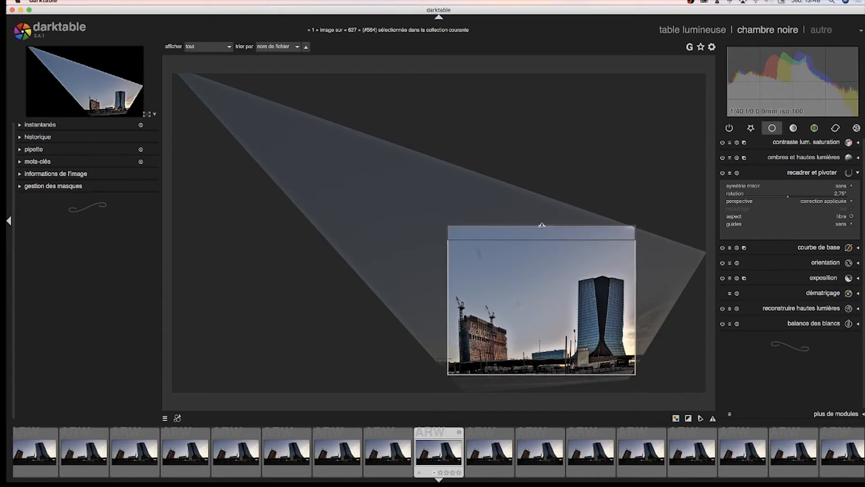
drag(541, 225, 536, 257)
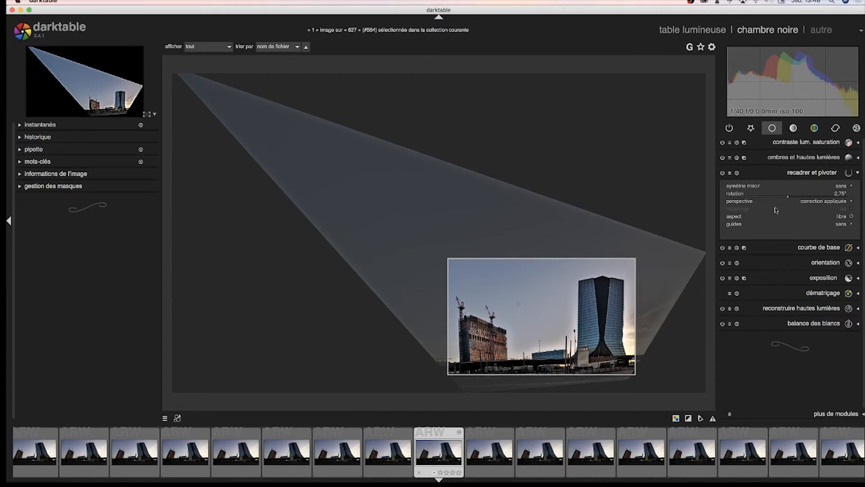
click(853, 204)
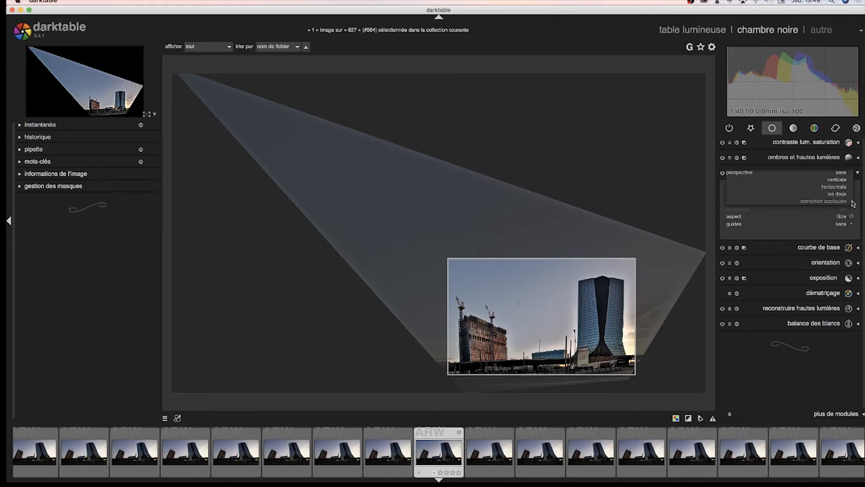
click(852, 201)
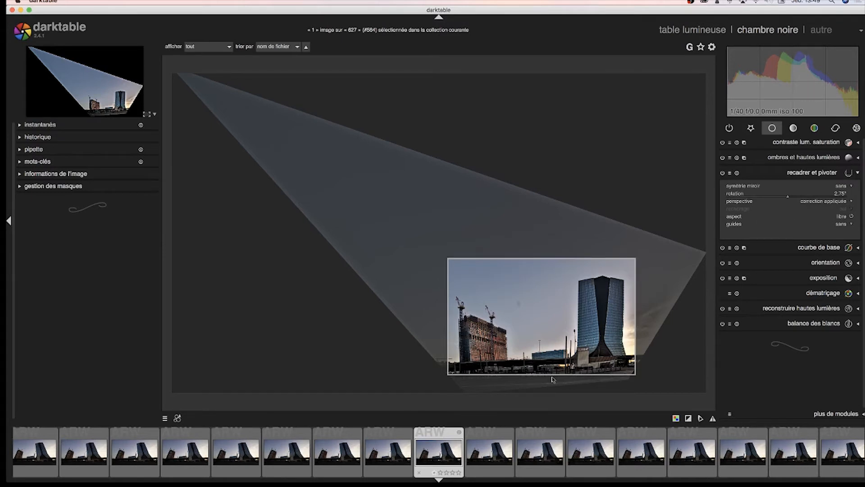
drag(539, 314, 541, 334)
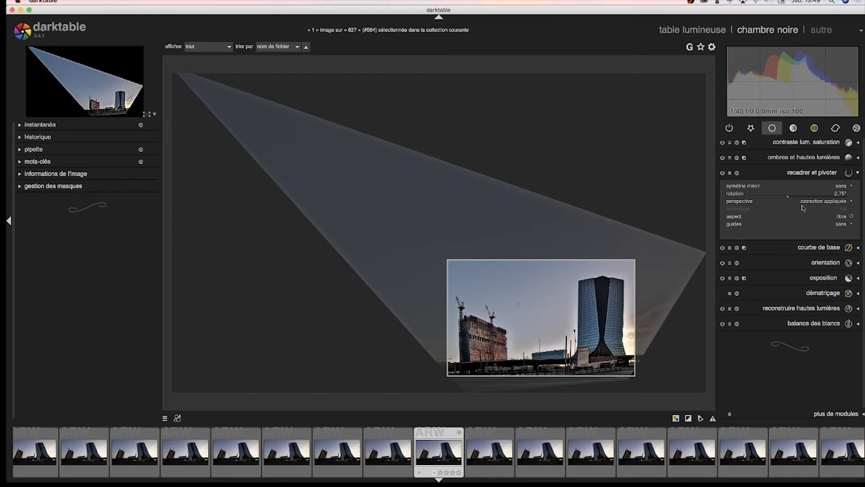
click(813, 173)
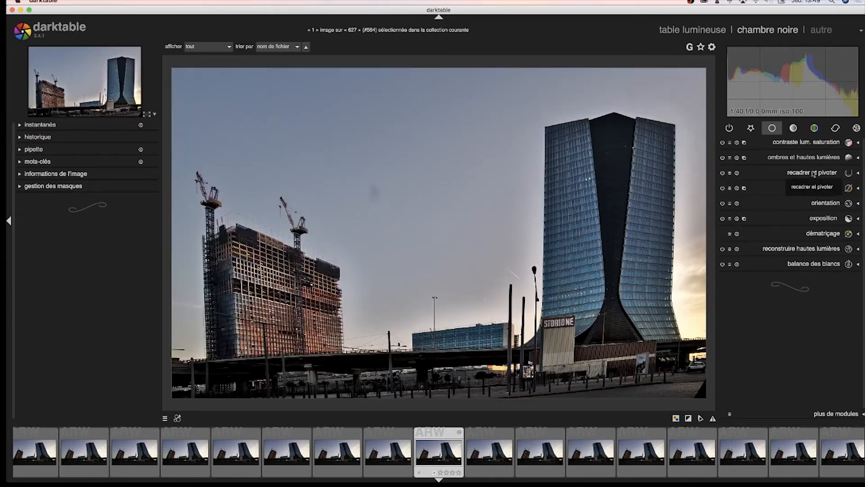
Reopen and close the "recadrer et pivoter" module several times to compare the full corrected image with the cropped result.
click(814, 173)
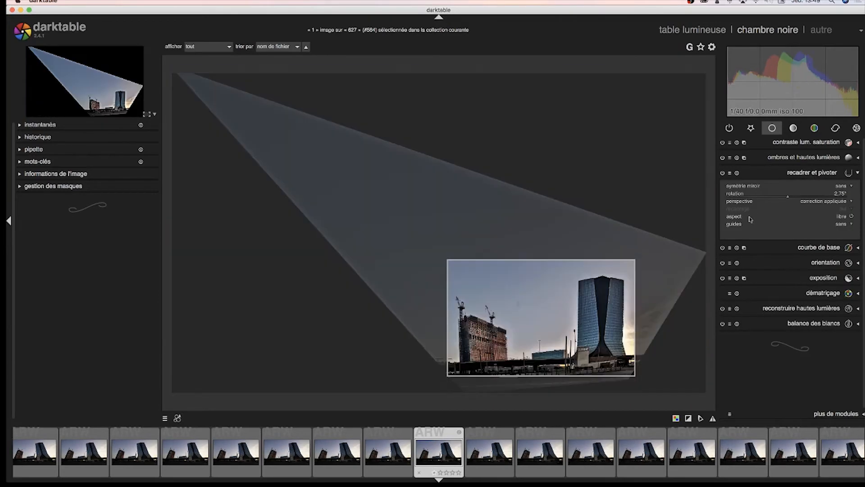
click(810, 174)
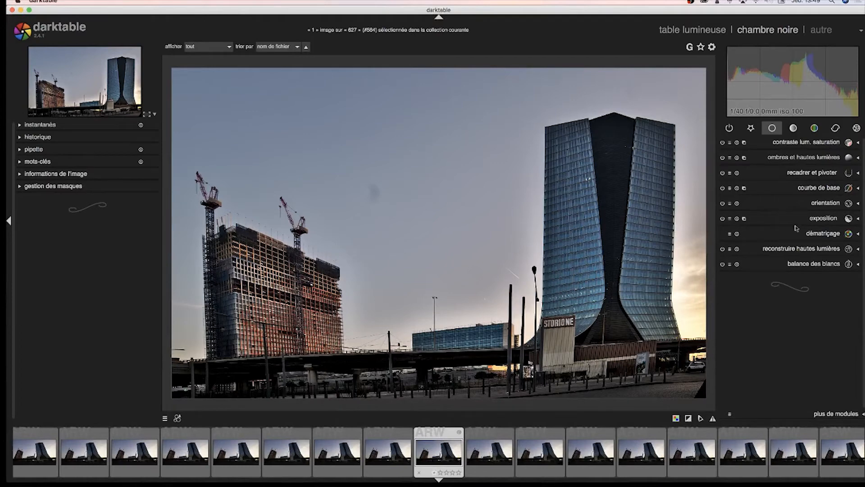
click(820, 174)
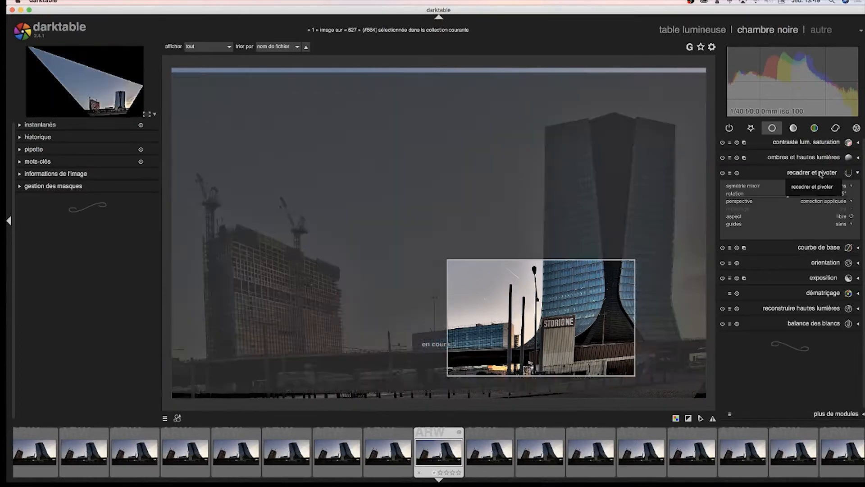
click(821, 174)
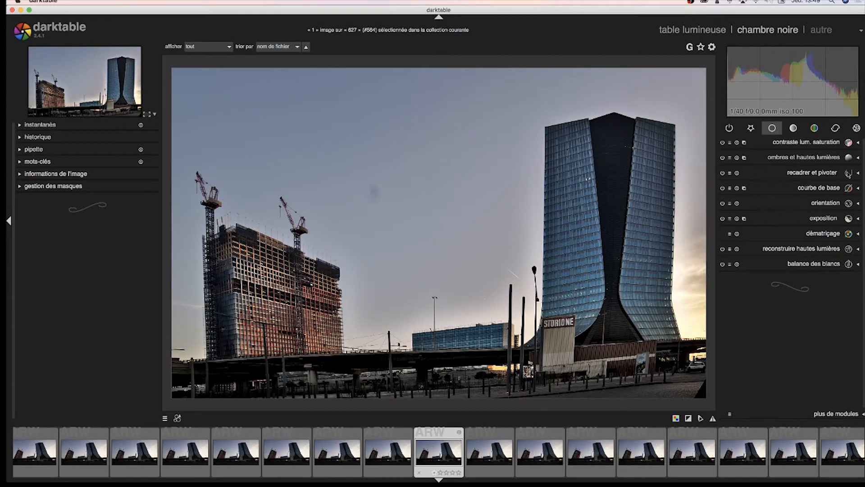
click(858, 174)
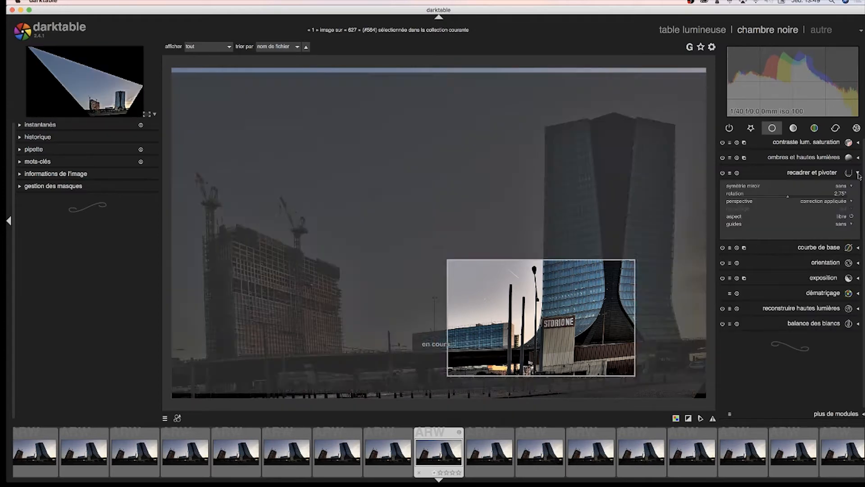
click(859, 174)
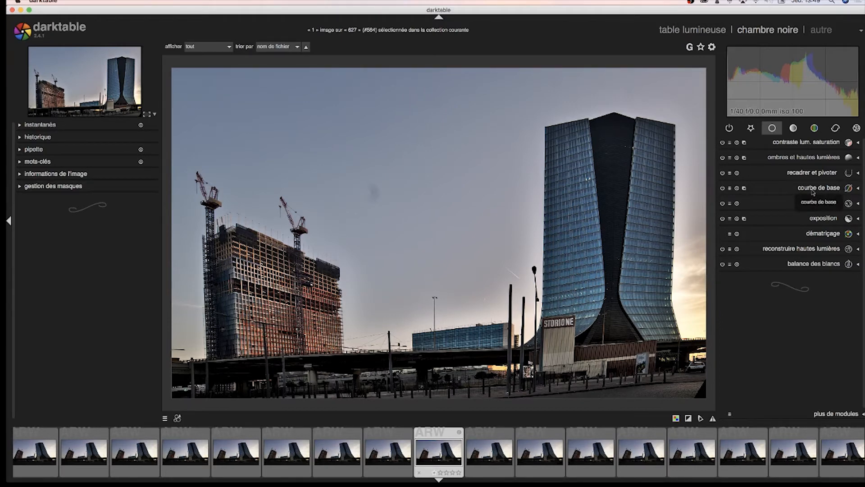
Try reshaping the "courbe de base" by lowering its white end point and adding bends in the highlights, midtones and shadows.
click(813, 191)
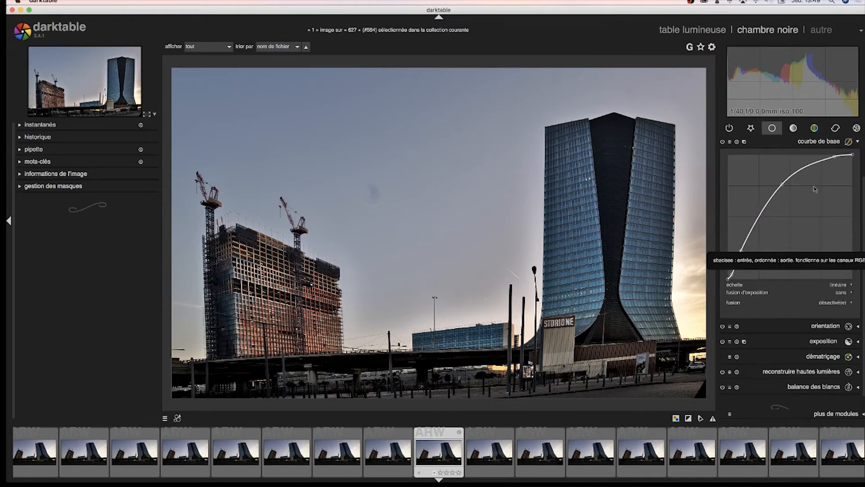
drag(852, 155, 805, 174)
click(805, 167)
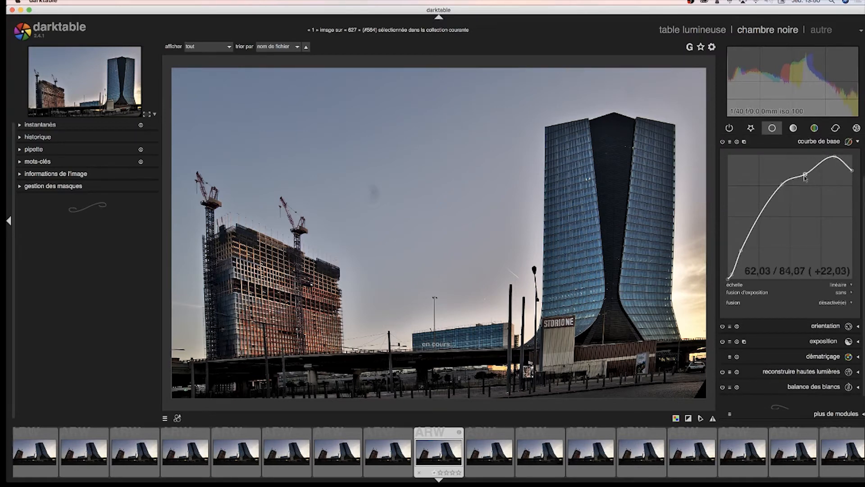
click(764, 203)
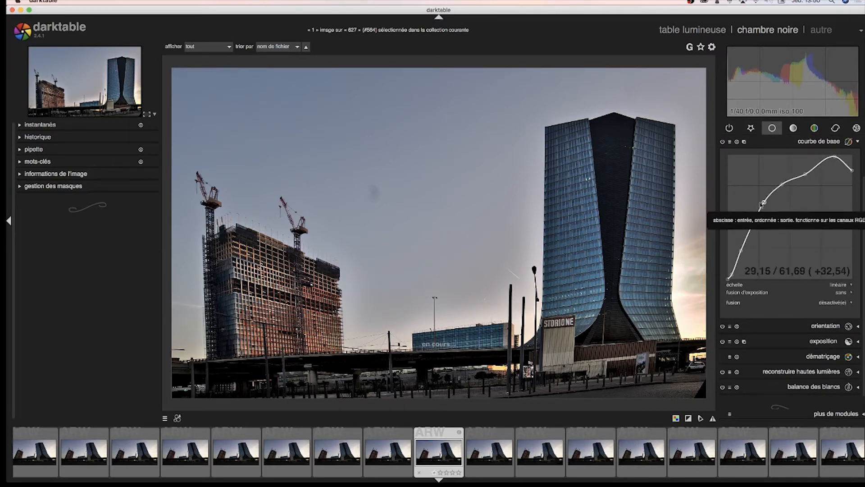
click(748, 238)
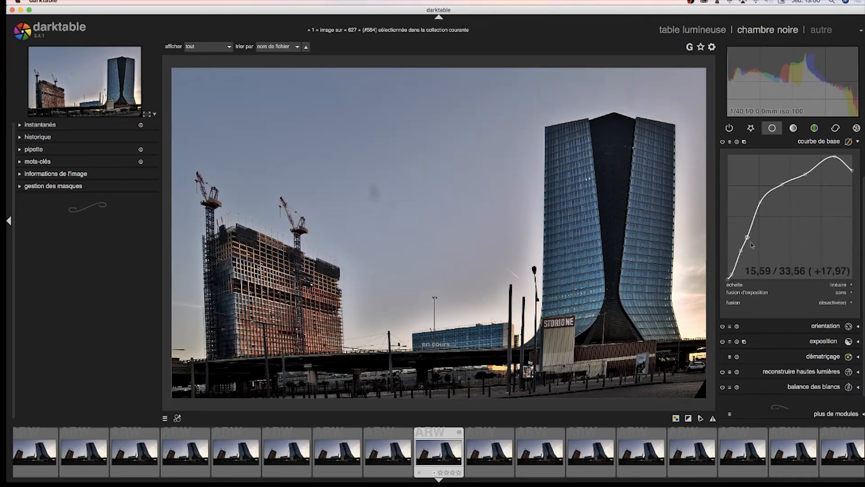
drag(748, 238, 752, 243)
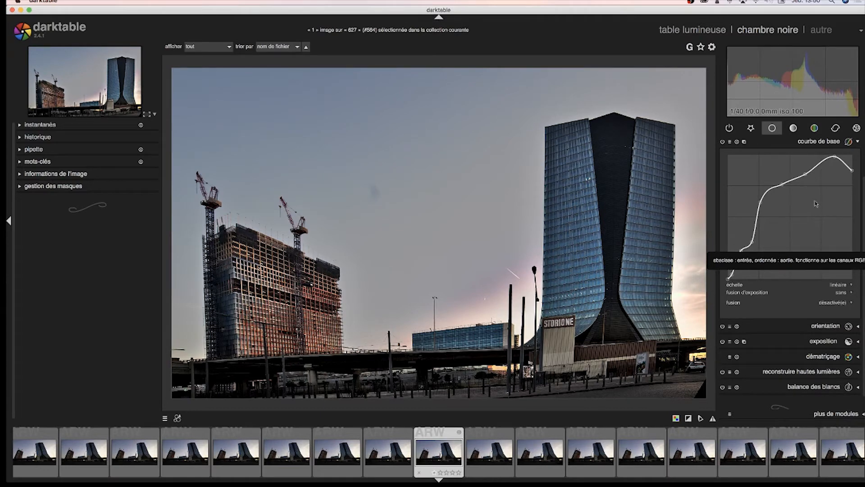
Reset the base curve to a straight line and shape it into an S with raised highlights and lowered shadows.
double_click(806, 176)
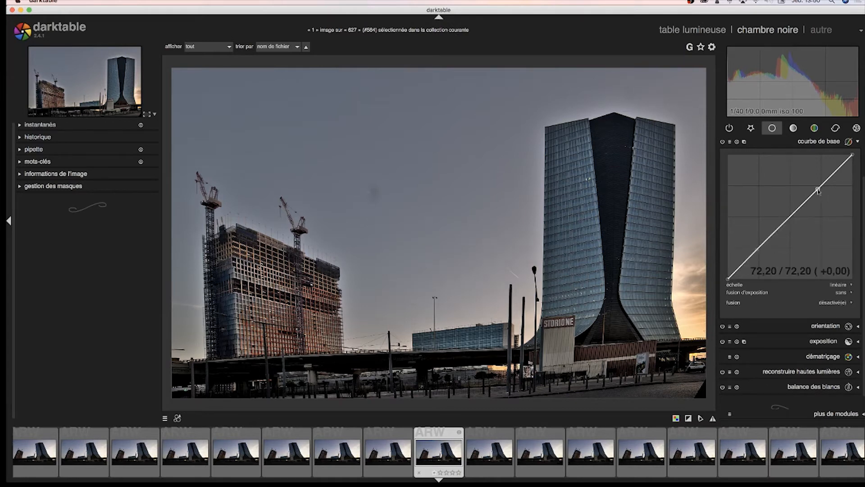
drag(816, 185, 809, 174)
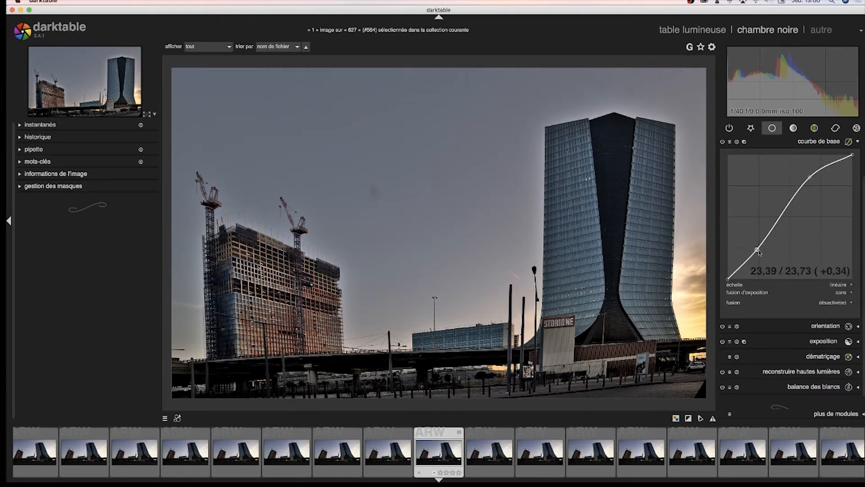
drag(760, 255, 768, 262)
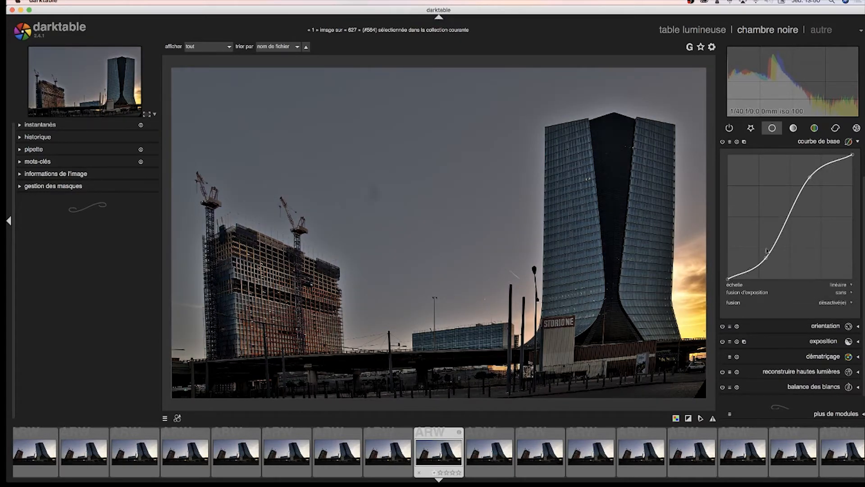
Turn off and collapse the "courbe de base" module, and view the rotation options of the "orientation" module.
click(722, 142)
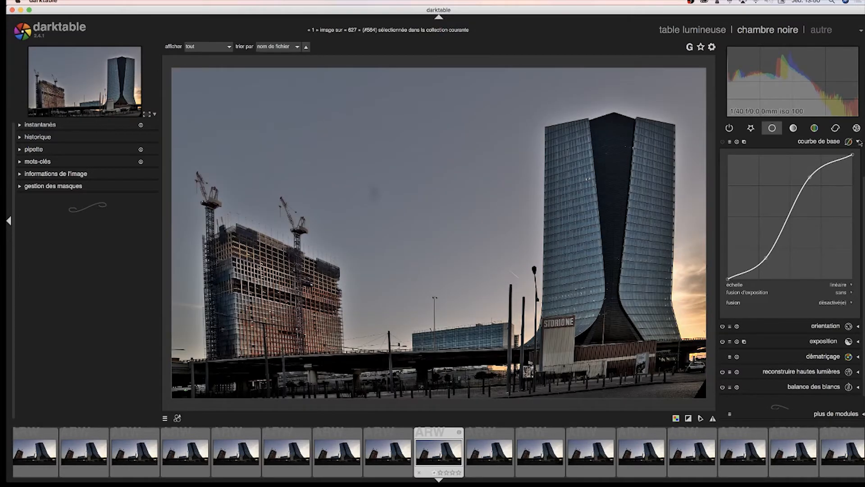
click(859, 142)
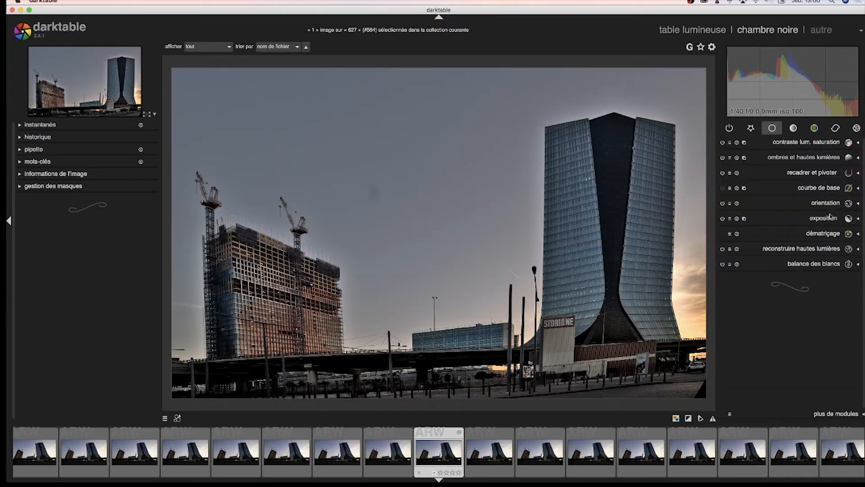
click(859, 204)
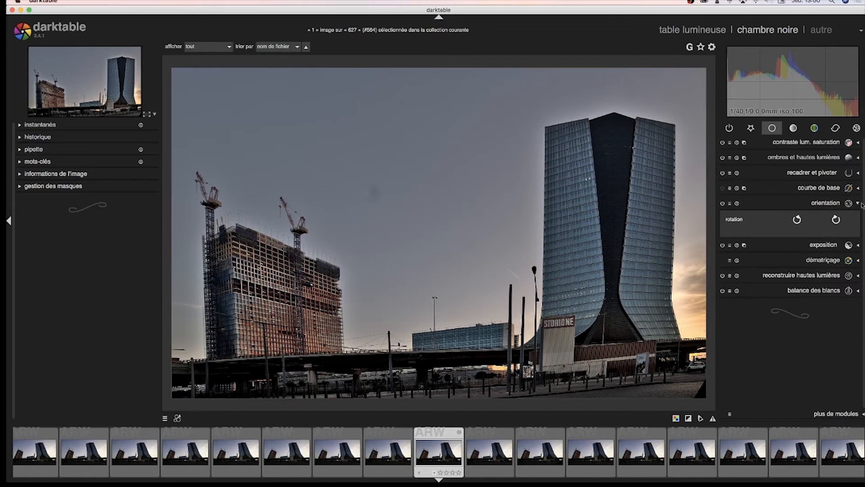
click(859, 204)
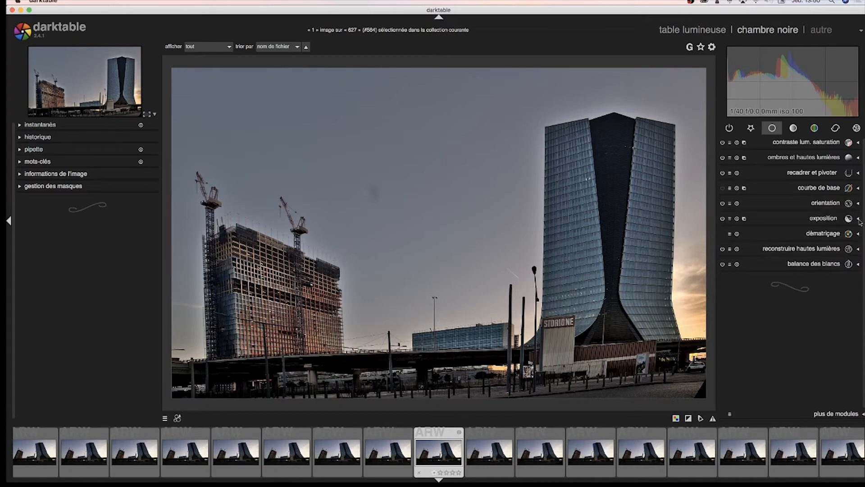
In the "exposition" module, lower "noir" to about -0.0043 and raise the exposure to about 0.49 EV.
click(859, 219)
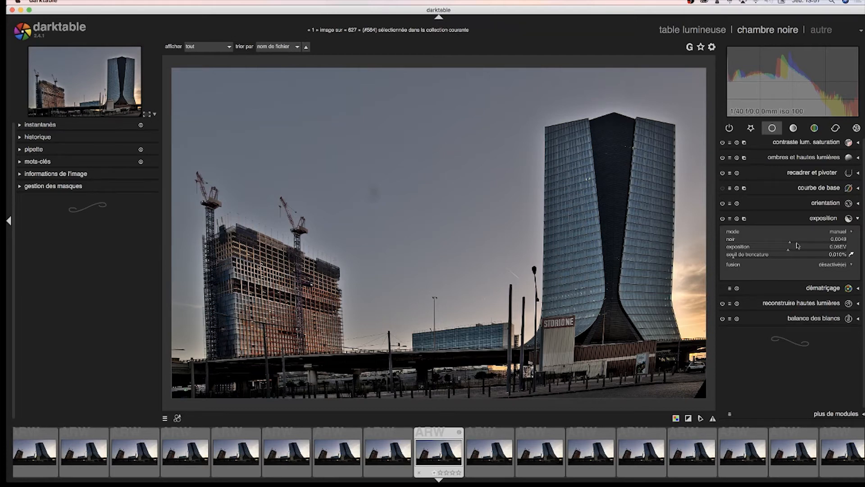
mouse_move(797, 246)
mouse_down()
mouse_move(777, 245)
mouse_move(784, 246)
mouse_up()
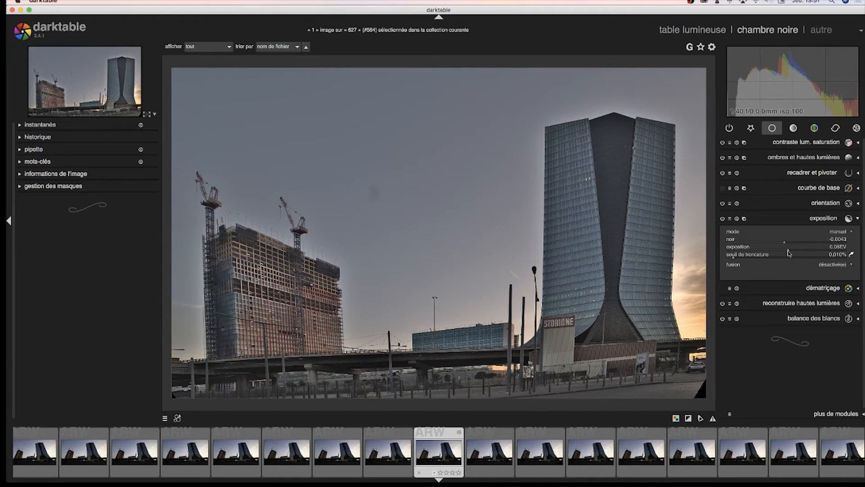
mouse_move(783, 253)
mouse_down()
mouse_move(776, 253)
mouse_move(796, 253)
mouse_up()
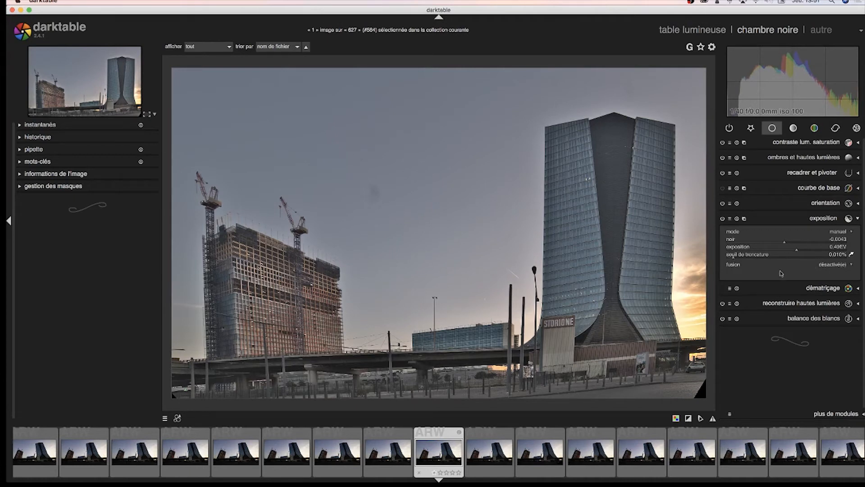
Blend the exposure through a "masque paramétrique" with the upper "sortie" limits at 190 and 235, and collapse the module.
click(852, 265)
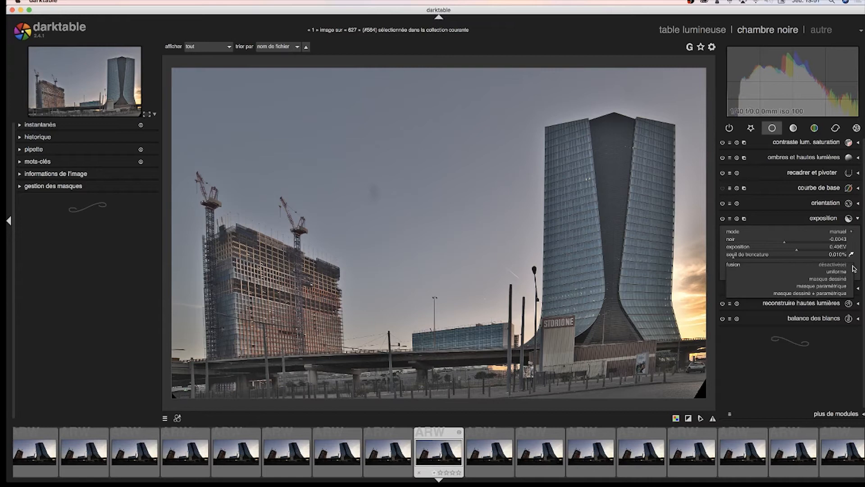
click(830, 286)
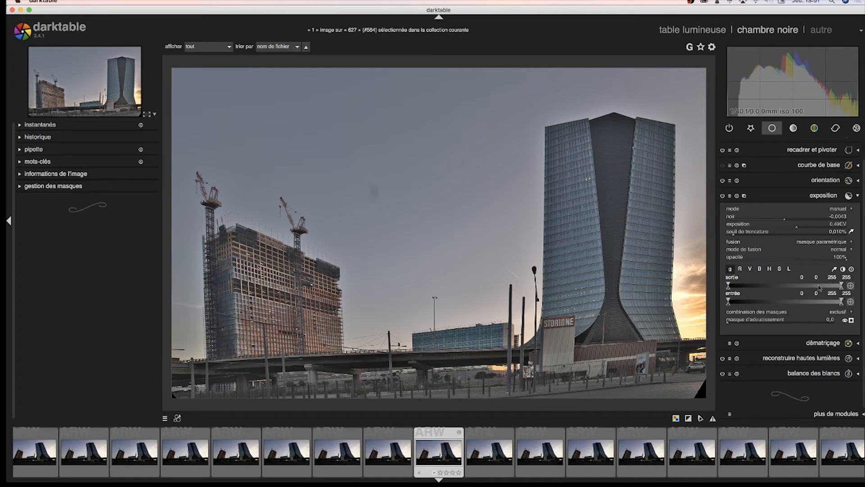
mouse_move(842, 287)
mouse_down()
mouse_move(812, 289)
mouse_move(832, 288)
mouse_up()
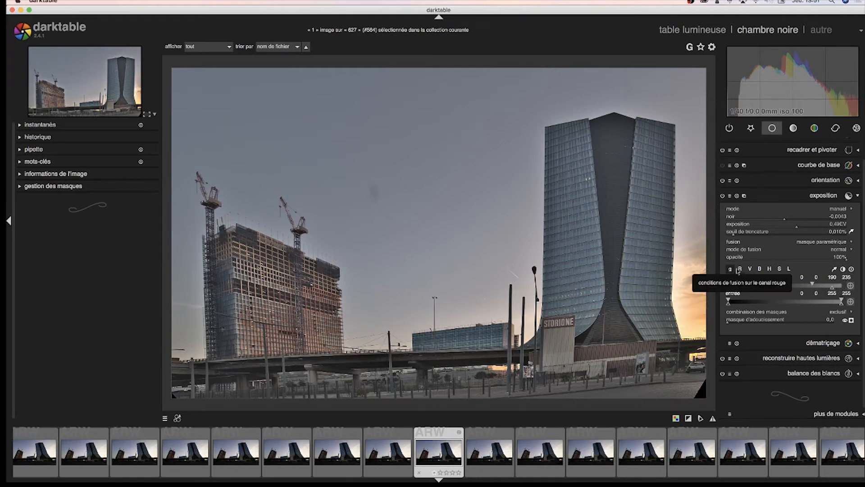
click(851, 252)
click(850, 253)
click(858, 197)
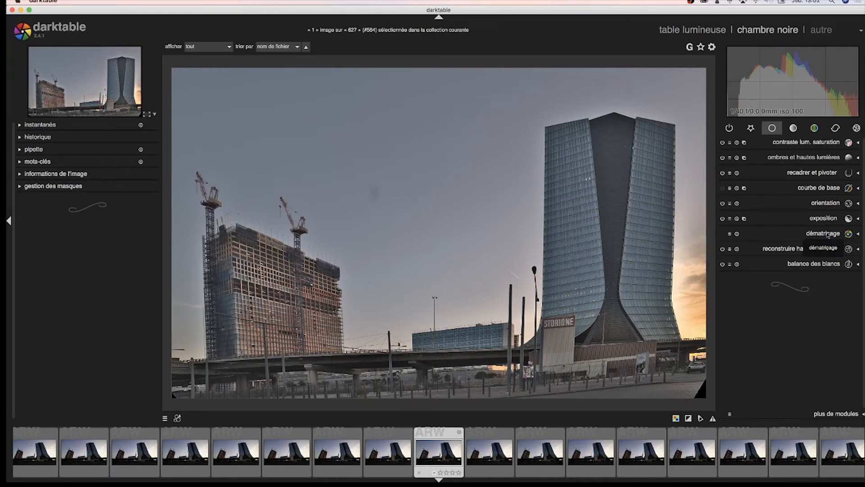
In "dématriçage", review the available methods, keep PPG (rapide), raise "seuil" to about 0.468, and collapse the module.
click(858, 235)
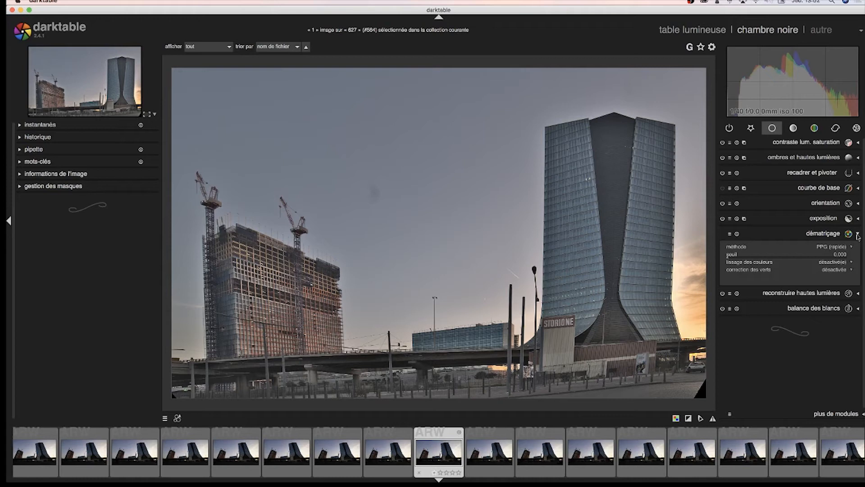
click(851, 247)
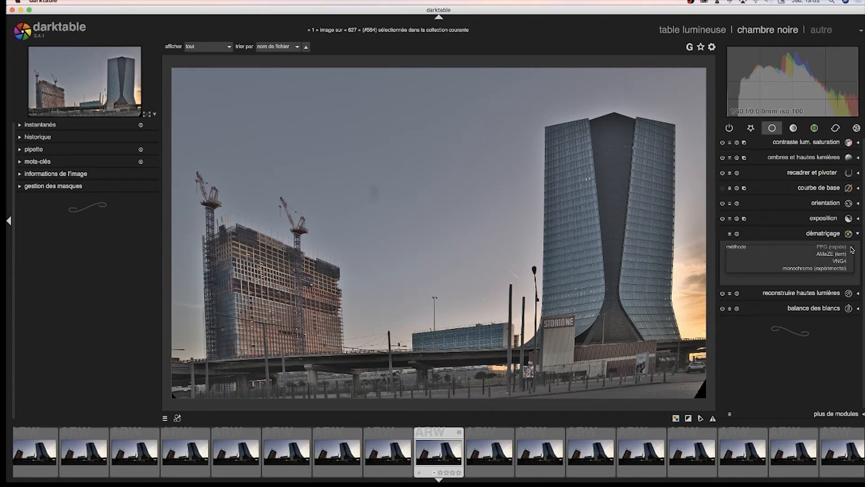
click(852, 247)
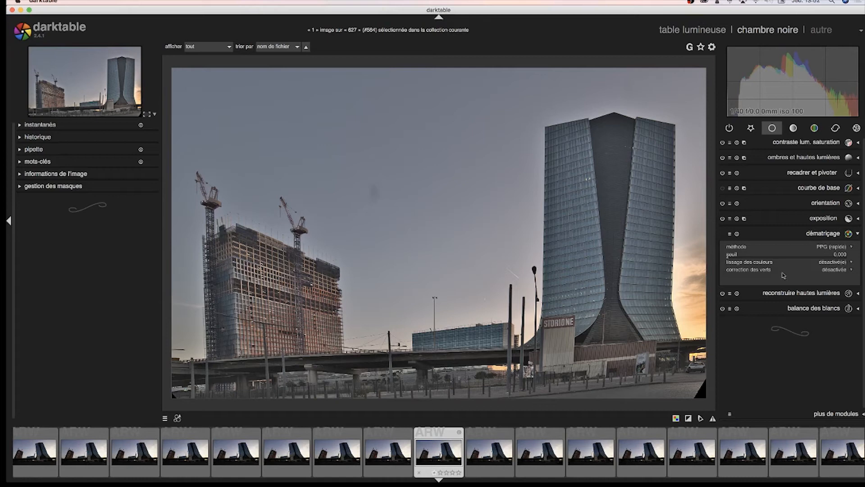
click(738, 258)
drag(743, 258, 754, 259)
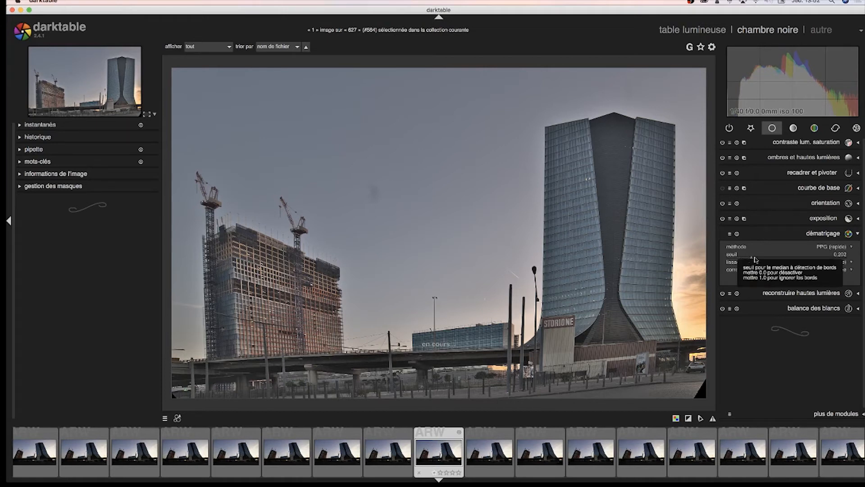
click(723, 237)
click(722, 236)
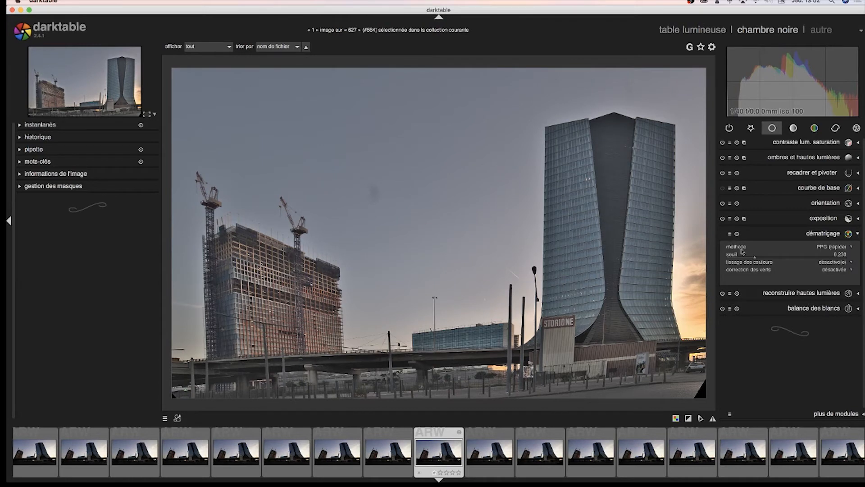
mouse_move(762, 259)
mouse_down()
mouse_move(811, 260)
mouse_move(784, 259)
mouse_up()
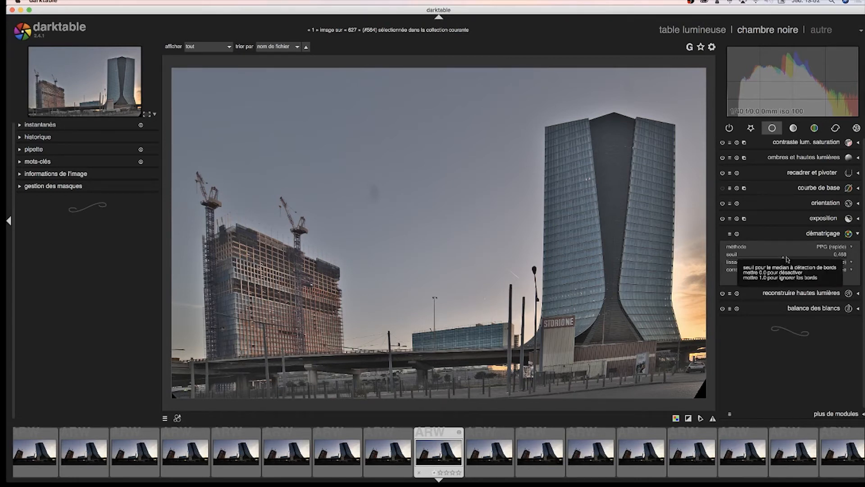
click(857, 235)
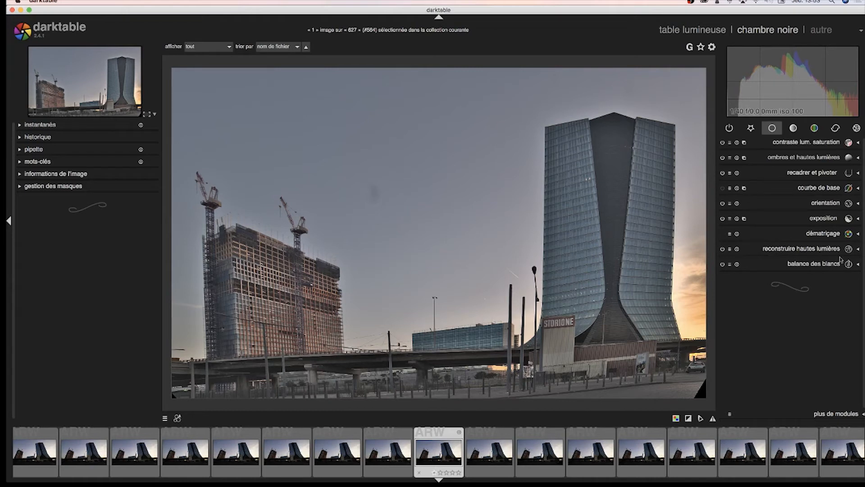
Try "seuil de troncature" at about 0.170 in "reconstruire hautes lumières", reset it to its default, and collapse the module.
click(858, 250)
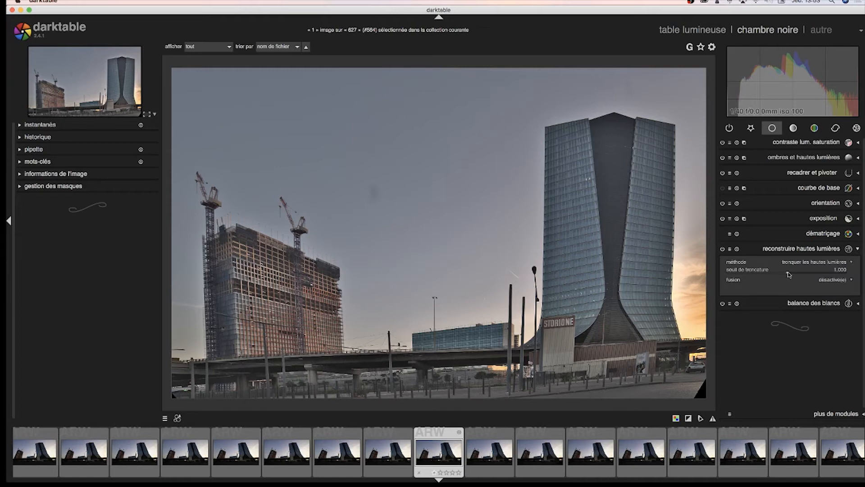
mouse_move(788, 274)
mouse_down()
mouse_move(814, 273)
mouse_move(738, 274)
mouse_up()
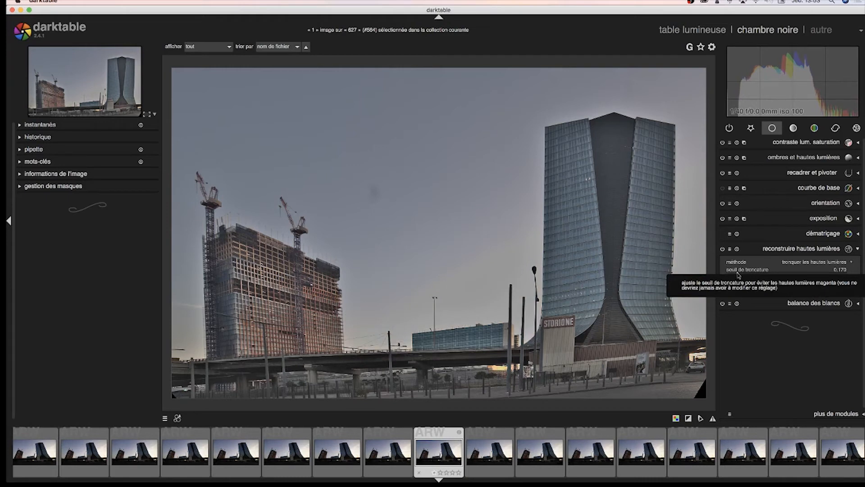
mouse_move(738, 274)
mouse_down()
mouse_move(829, 276)
mouse_move(789, 274)
mouse_up()
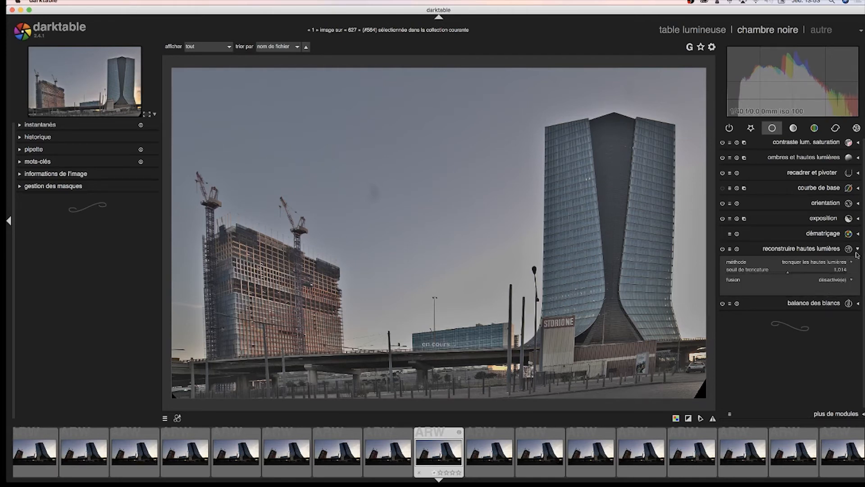
drag(788, 275, 740, 272)
double_click(740, 272)
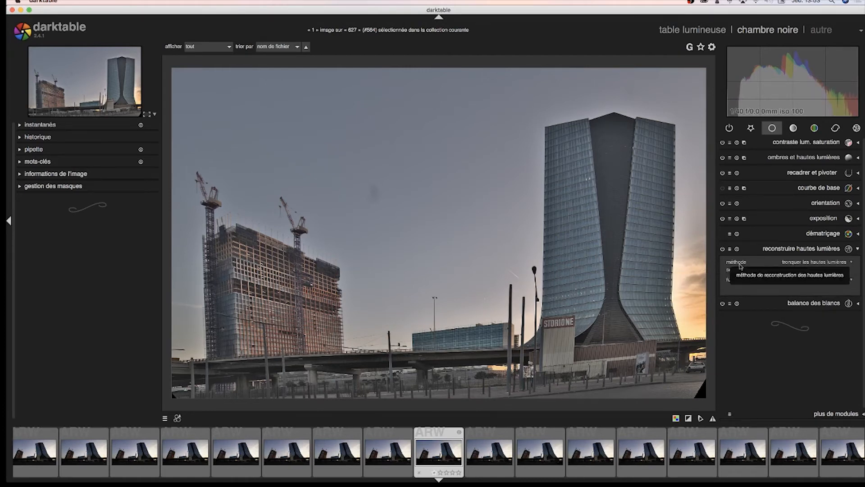
click(858, 250)
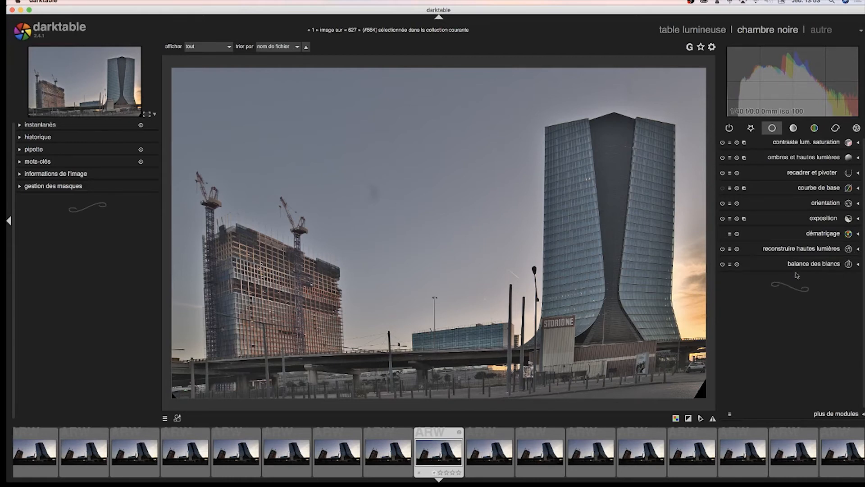
Open the "balance des blancs" module and look through its list of white balance presets.
click(858, 265)
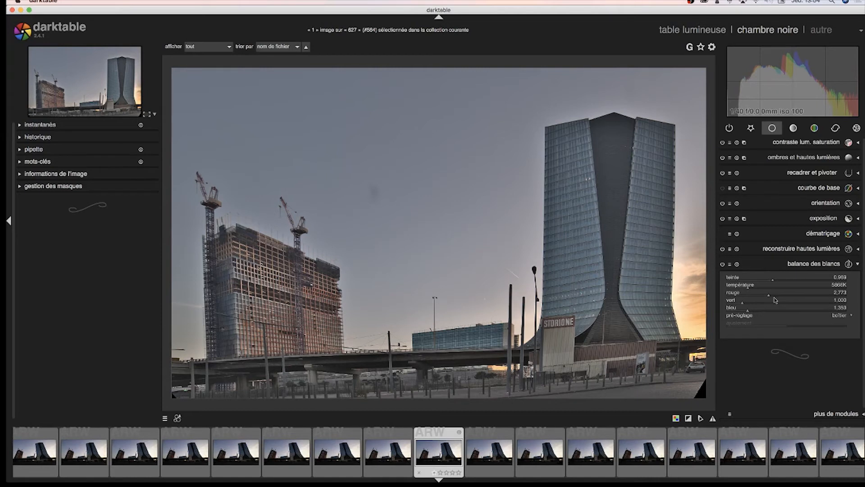
click(851, 316)
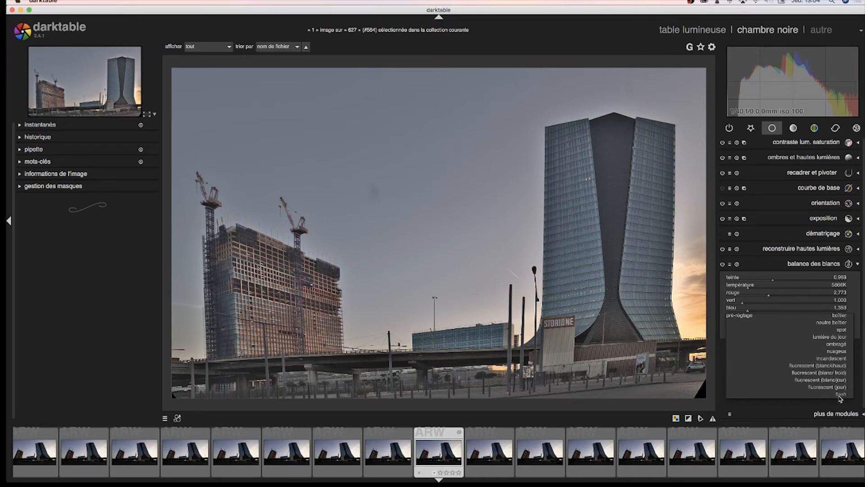
click(857, 338)
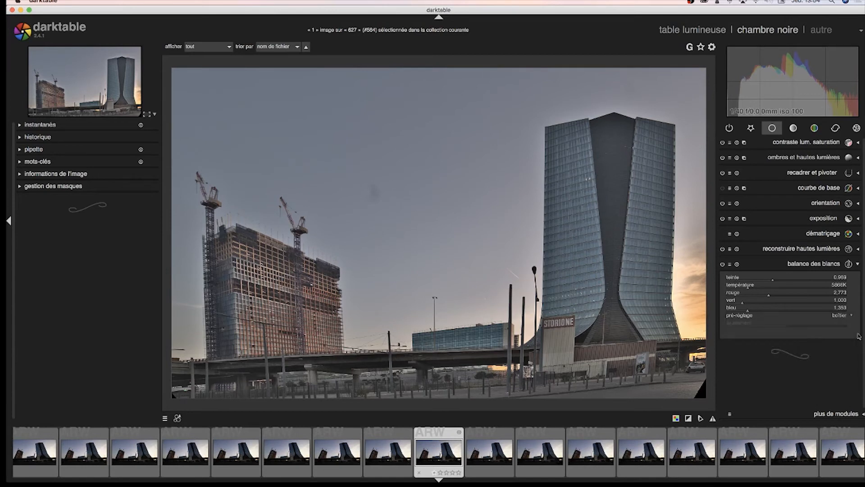
Try the white balance presets "lumière du jour", "ombragé" and "nuageux", and return to the "boîtier" preset.
click(853, 316)
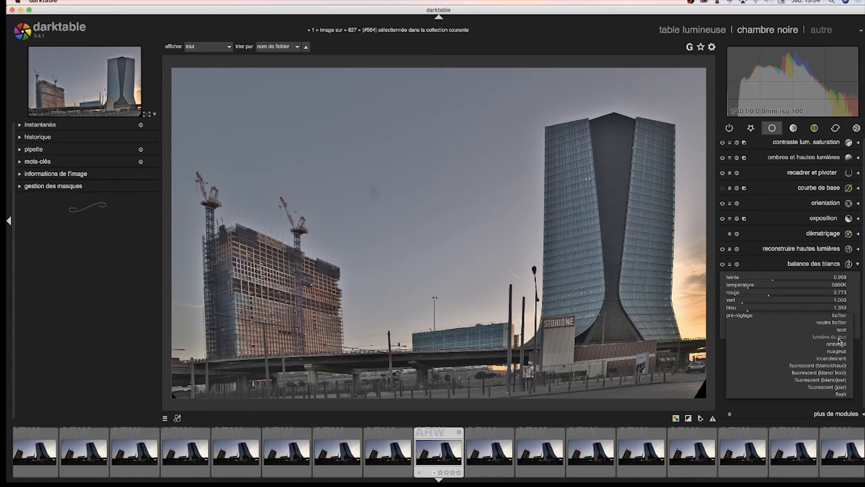
click(845, 337)
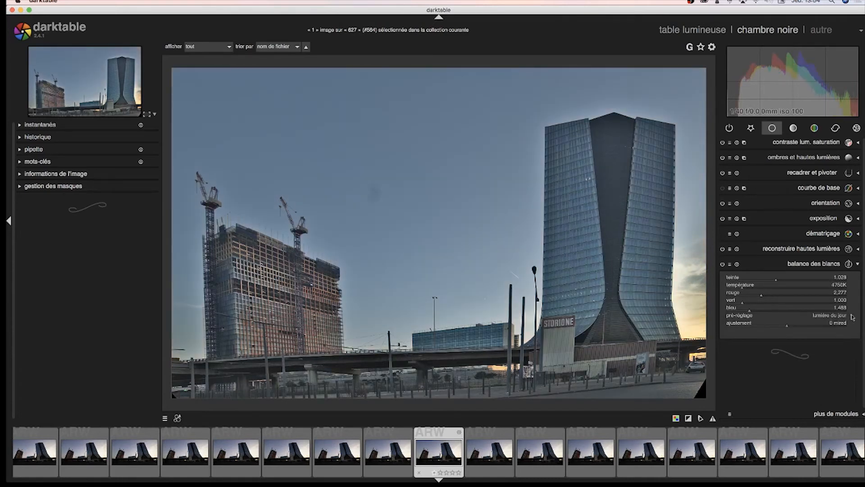
click(849, 316)
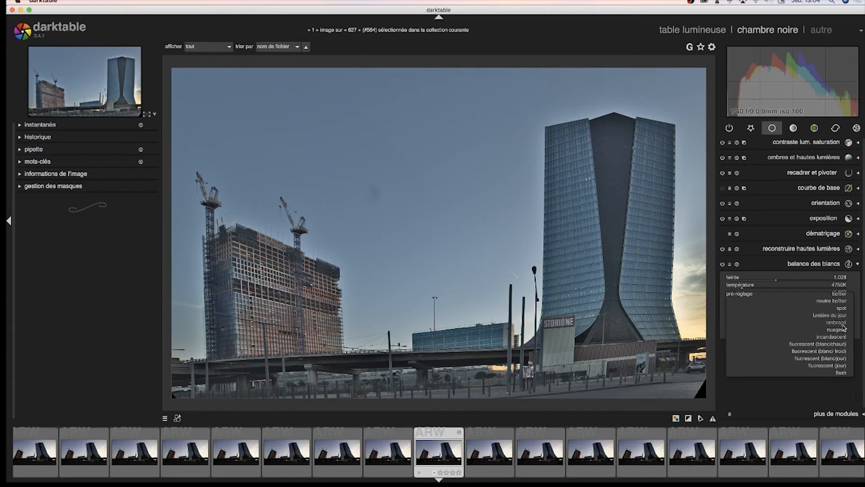
click(847, 322)
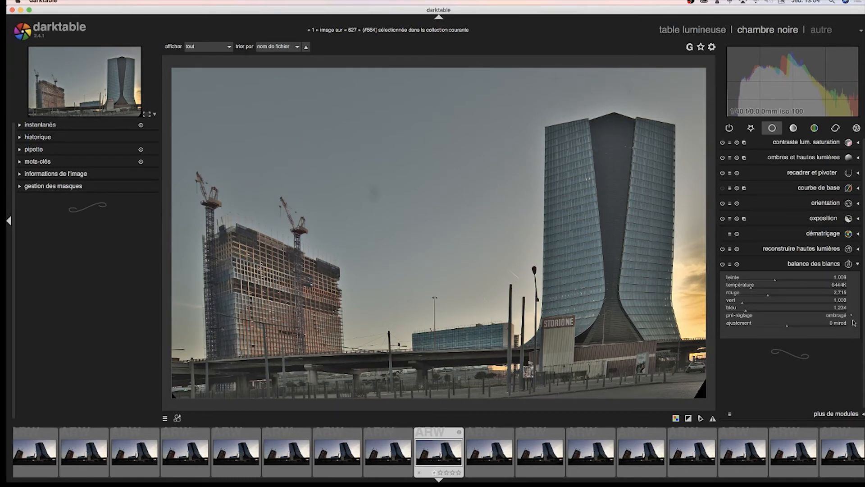
click(853, 318)
click(845, 323)
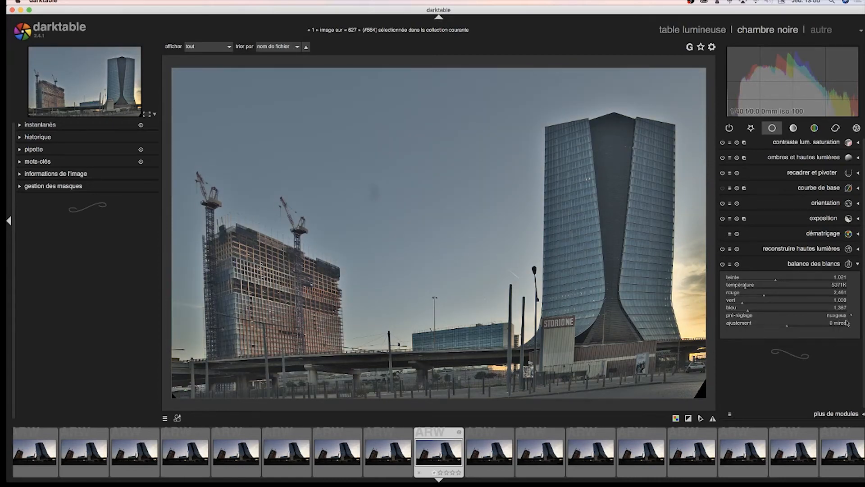
click(849, 316)
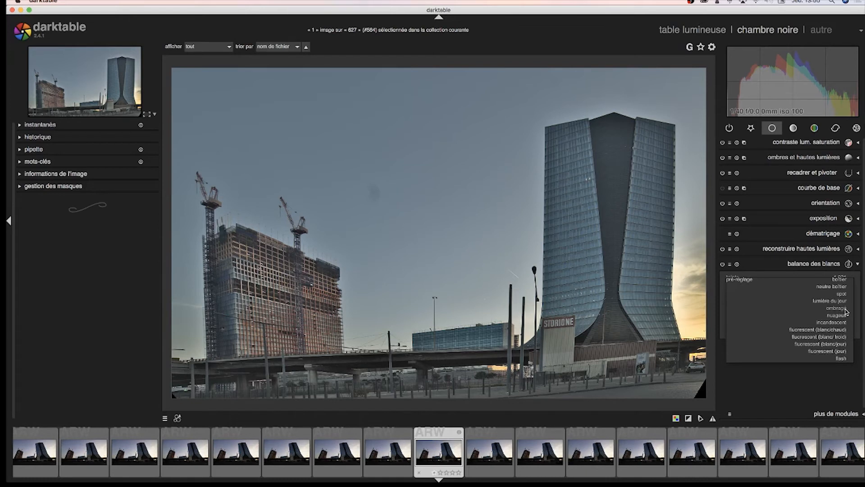
click(845, 309)
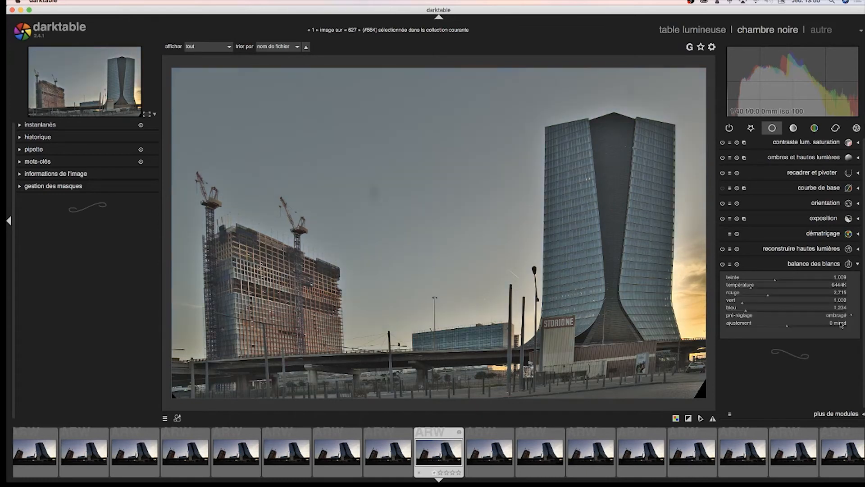
scroll(842, 317, up, 4)
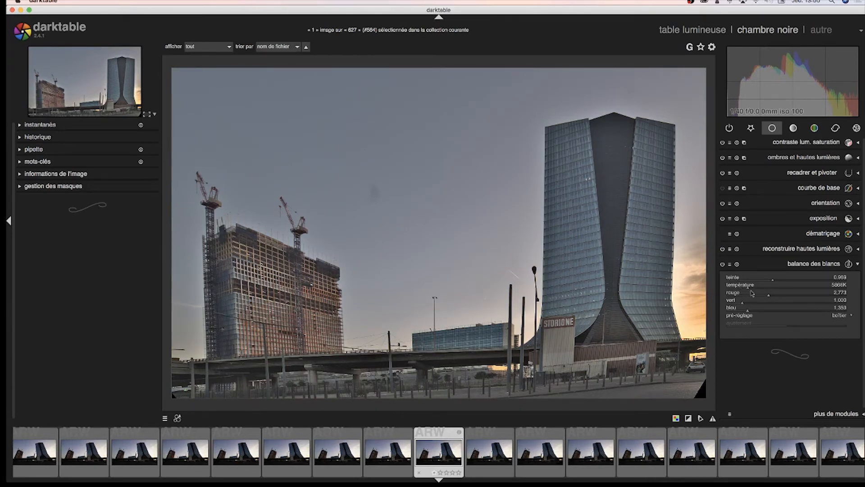
Try raising the white balance "teinte" to about 1.324, lower it to about 1.161, and reset it.
click(772, 283)
drag(772, 283, 794, 282)
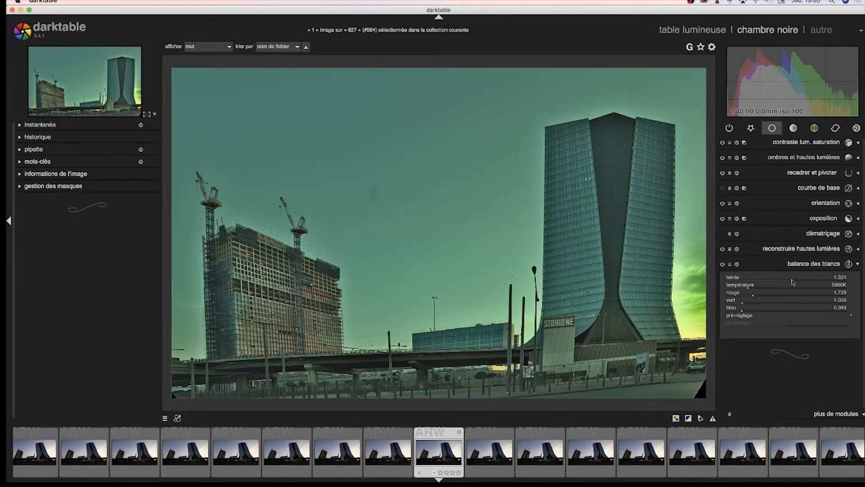
drag(793, 282, 785, 283)
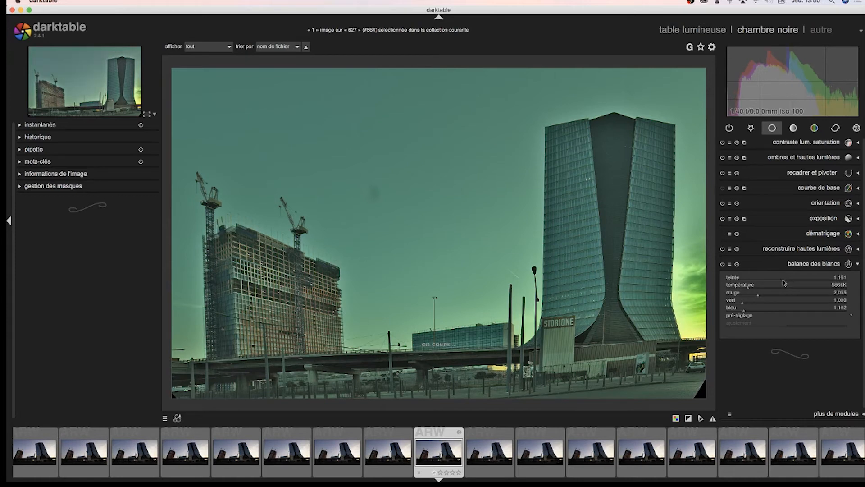
double_click(733, 279)
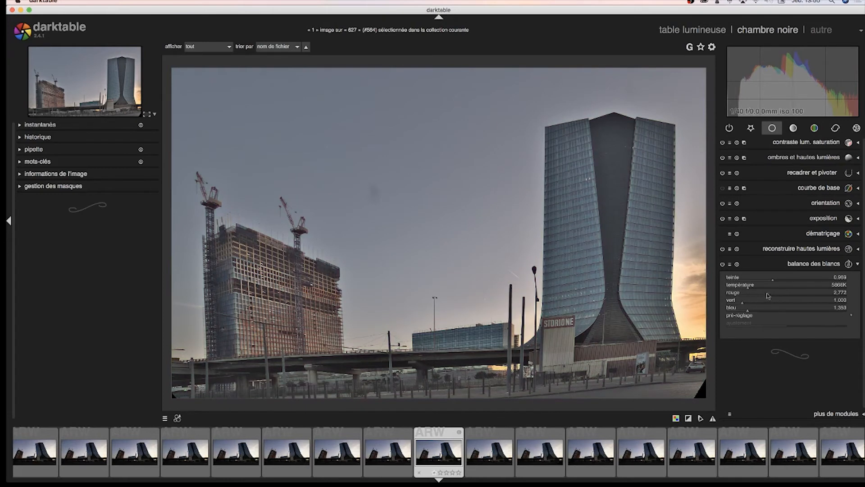
Try the white balance "température" at about 3703K and about 15334K, and reset it to its default.
scroll(747, 287, down, 1)
scroll(743, 289, down, 10)
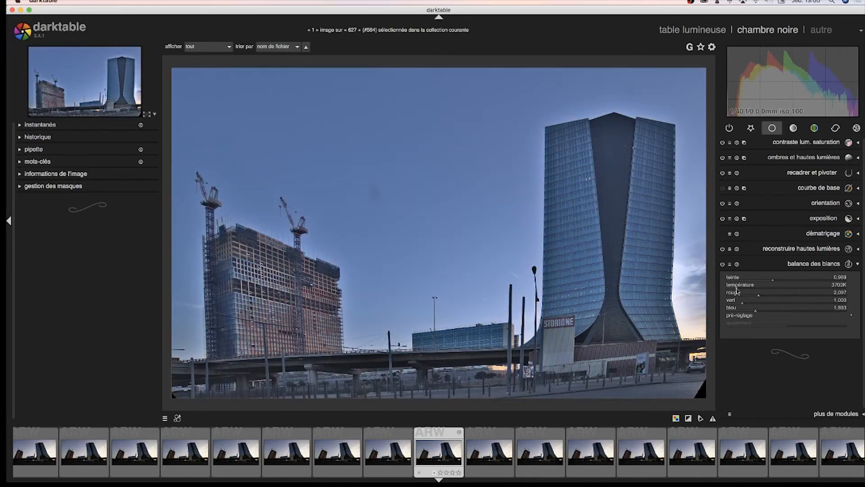
drag(736, 291, 797, 291)
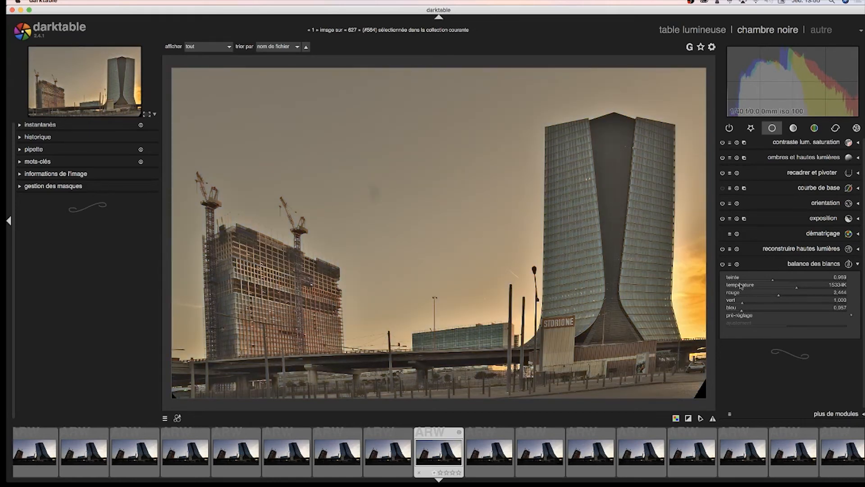
double_click(742, 286)
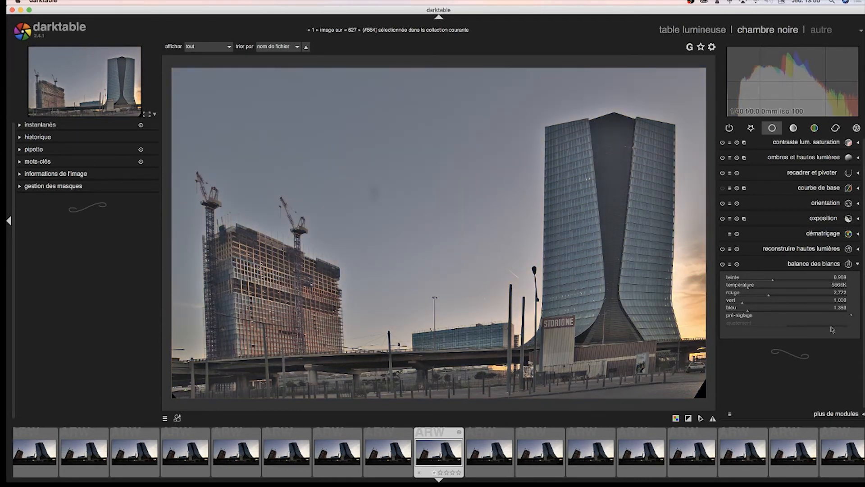
Apply the "ombragé" white balance preset.
click(853, 317)
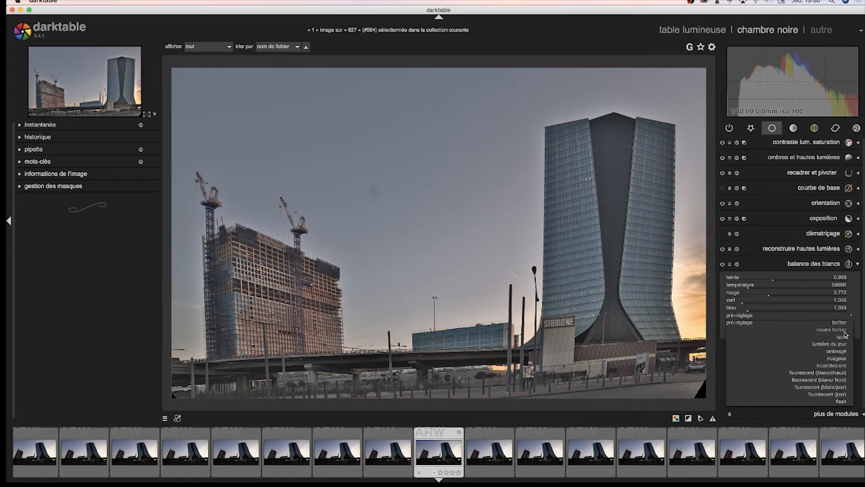
click(841, 353)
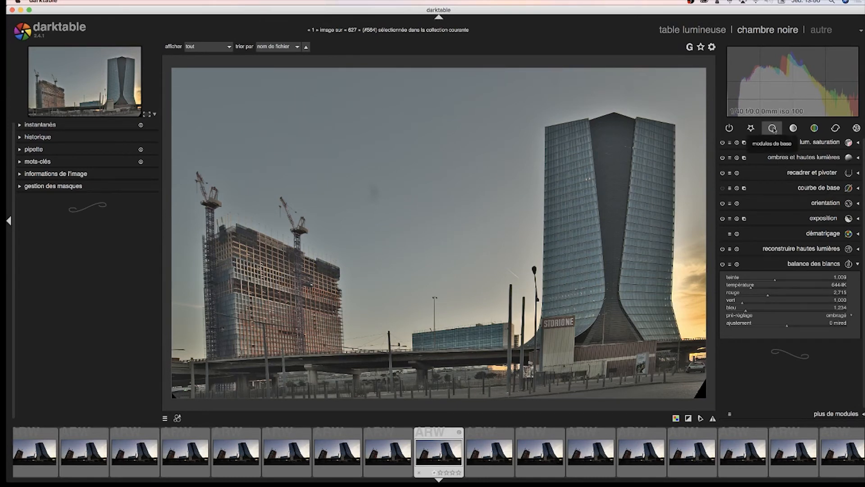
Show the tone group's modules, look into the "niveaux" module and collapse it.
click(794, 129)
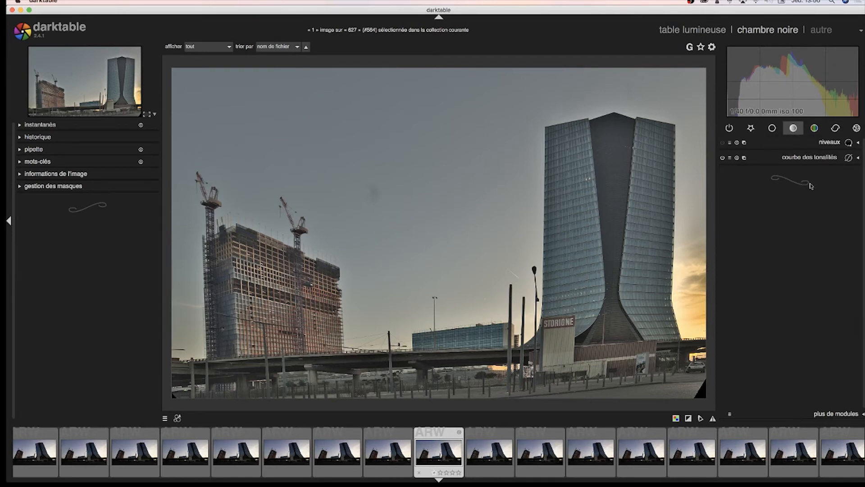
click(857, 143)
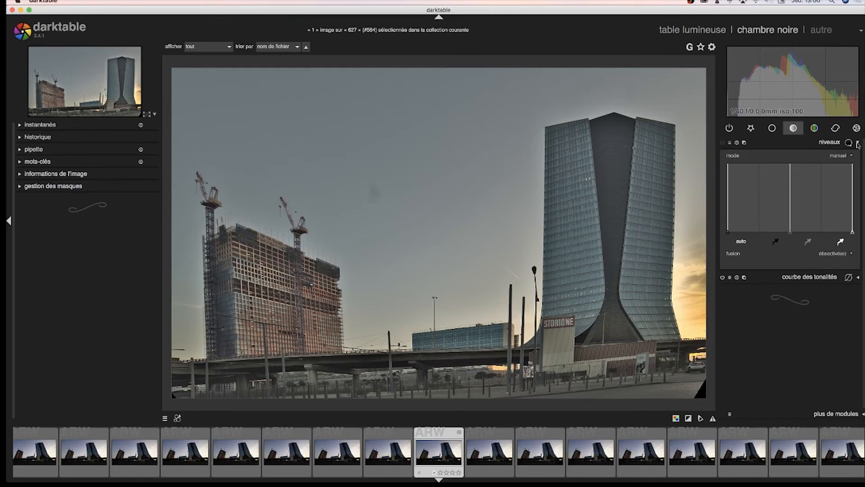
click(857, 143)
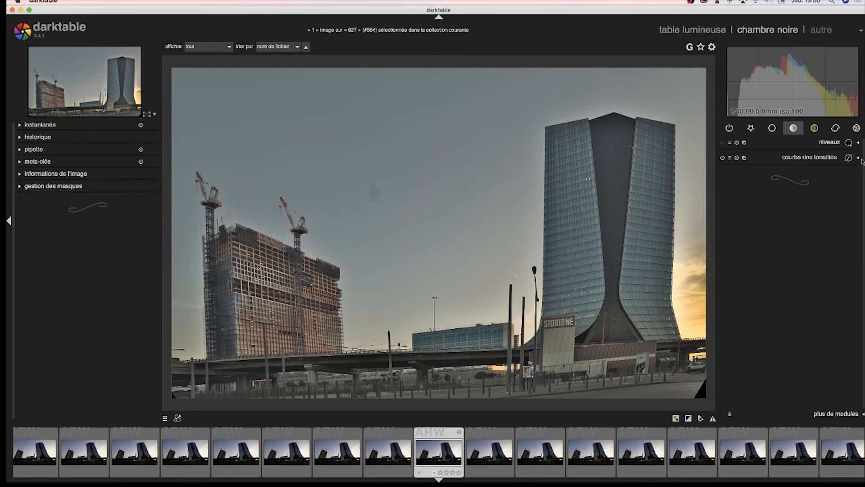
Open the "courbe des tonalités" module and set "échelle des canaux a et b" to "manuelle".
click(858, 158)
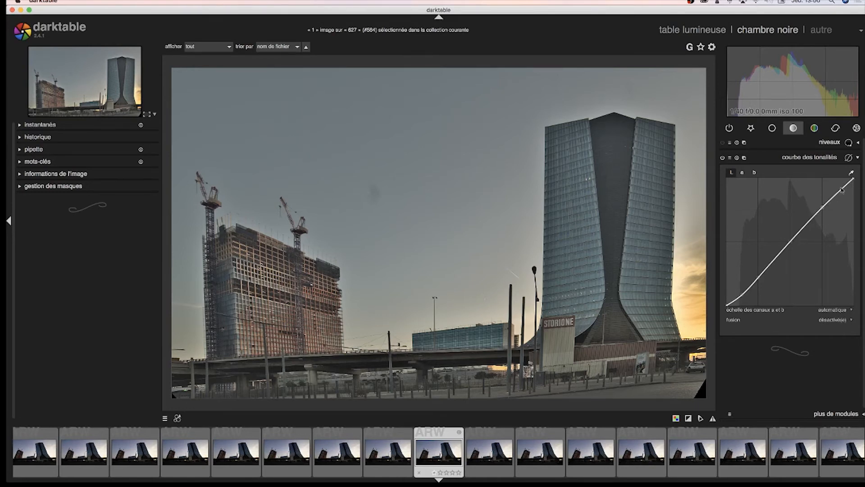
click(823, 208)
click(853, 311)
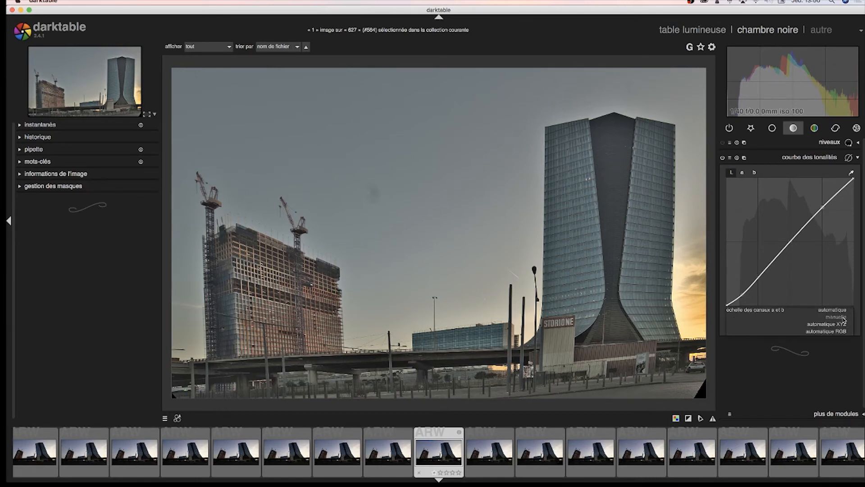
click(843, 318)
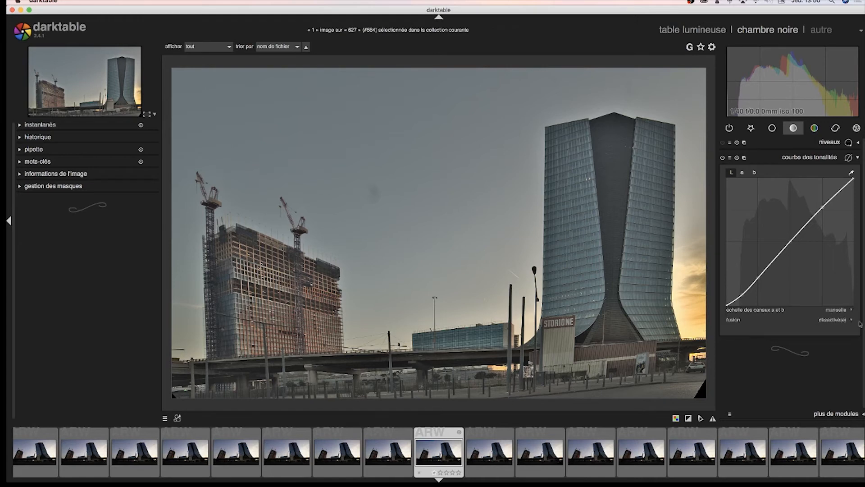
click(848, 320)
Shape the L channel's tone curve into an S, raising the highlights slightly and pulling the shadows down strongly.
drag(823, 208, 815, 210)
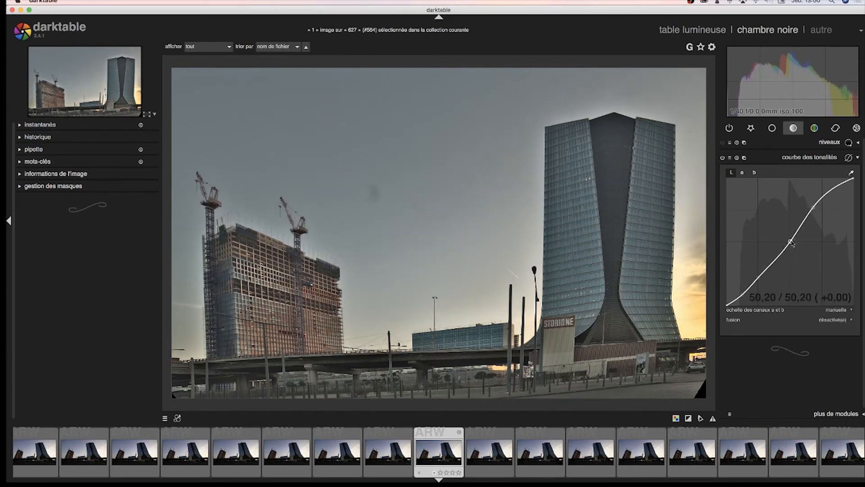
click(764, 278)
drag(764, 277, 741, 302)
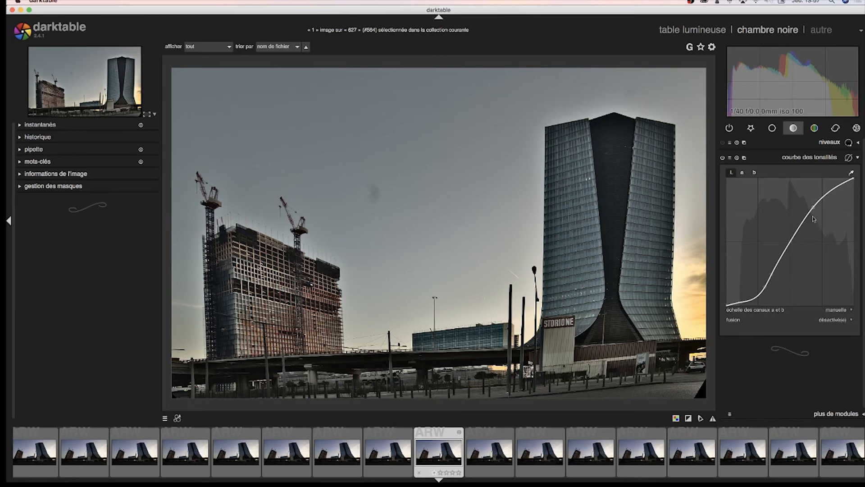
Activate the tone curve's colour picker and lower the midtones of the L curve slightly.
click(851, 174)
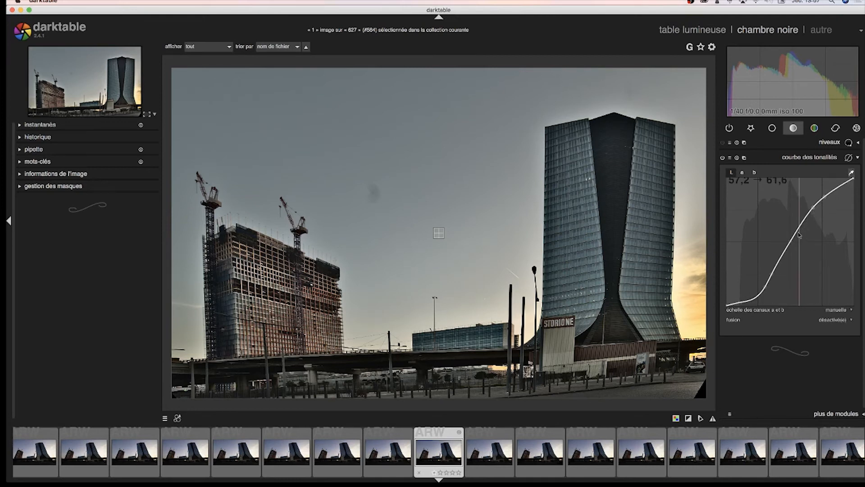
drag(797, 235, 790, 255)
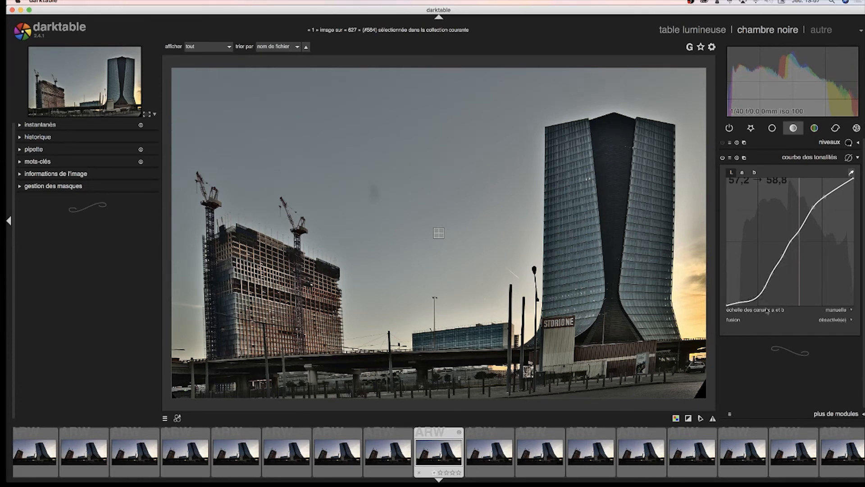
click(765, 288)
Look through the tone curves of the L, a and b channels, ending on the L channel.
click(742, 173)
click(731, 173)
click(743, 174)
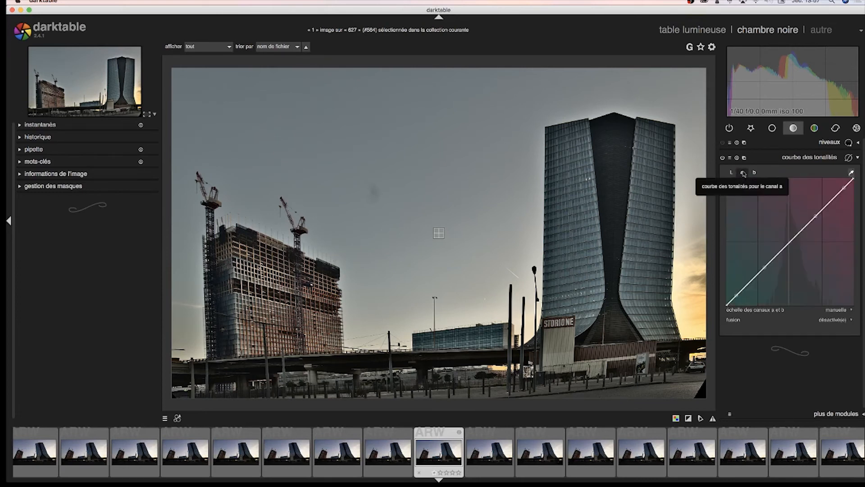
click(754, 173)
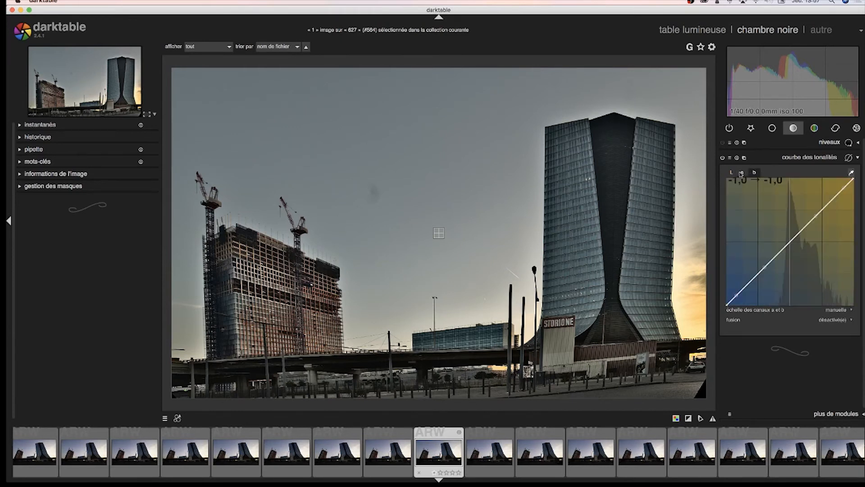
click(731, 173)
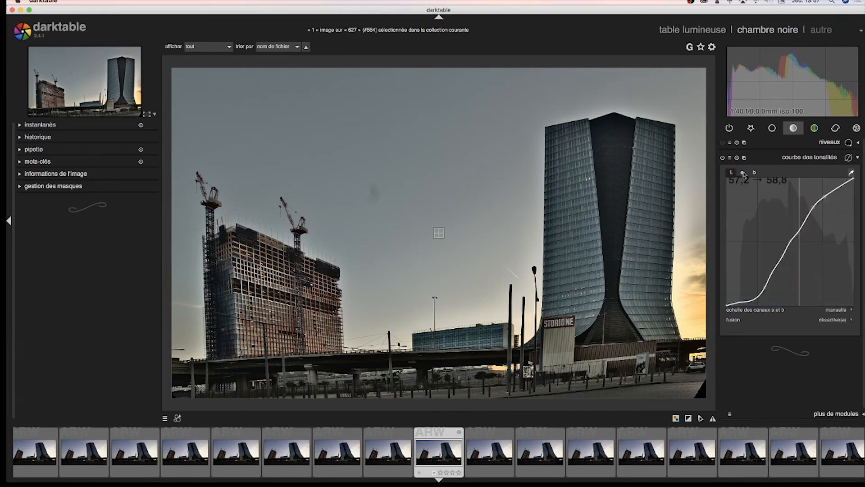
click(742, 173)
click(755, 173)
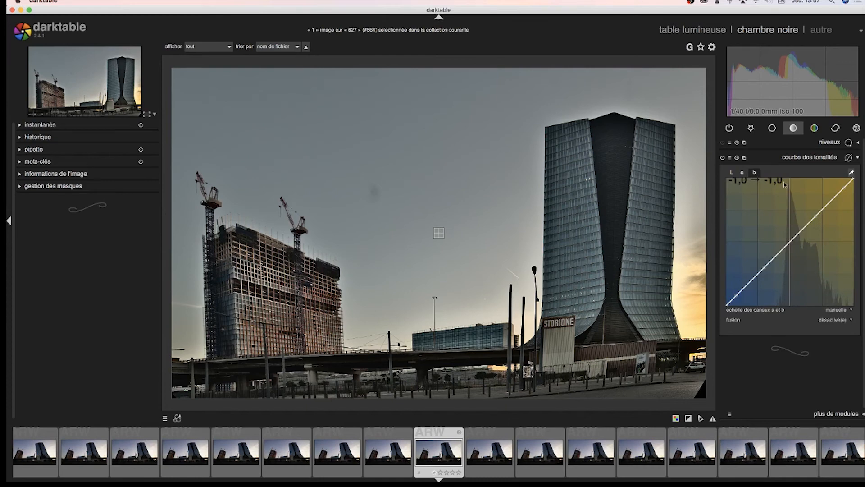
click(731, 173)
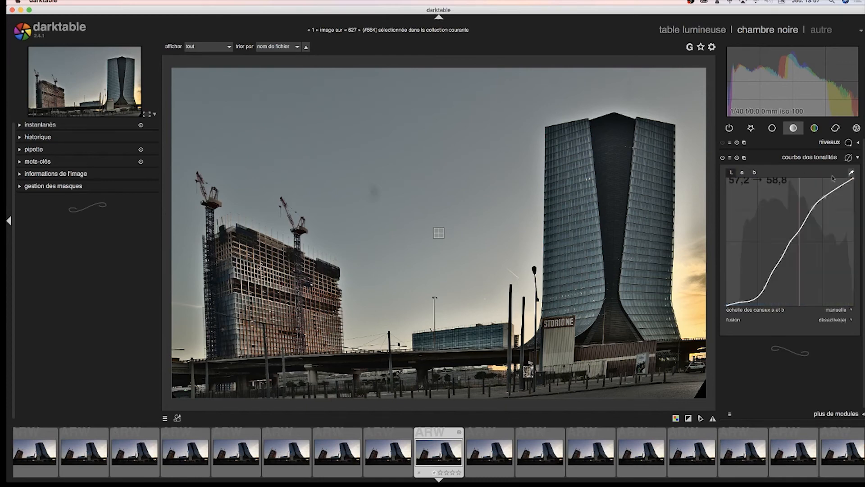
Switch off the "courbe des tonalités" module.
click(729, 158)
click(724, 160)
click(723, 158)
Open the "niveaux" module, try pulling the white point inward to brighten the image, and return it to the end.
click(850, 143)
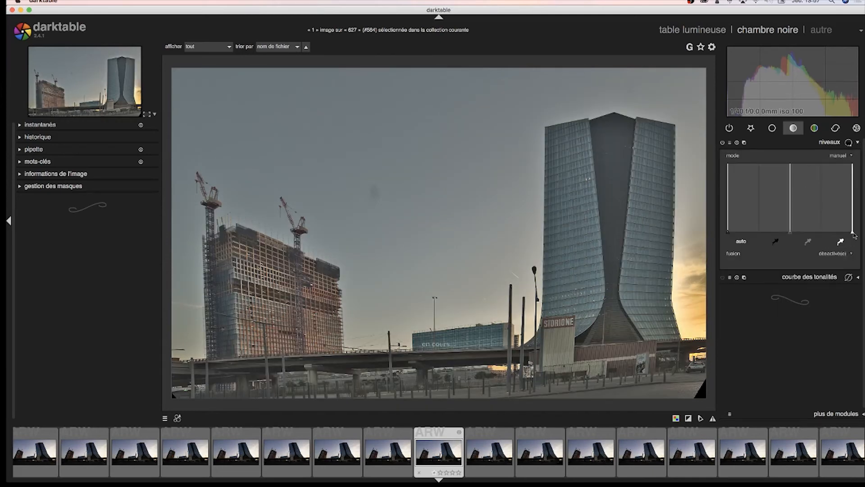
drag(853, 233, 852, 234)
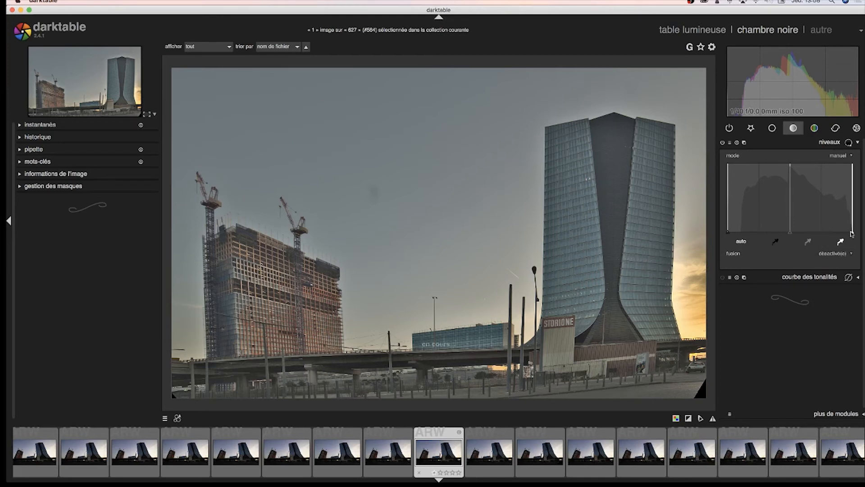
drag(847, 234, 838, 235)
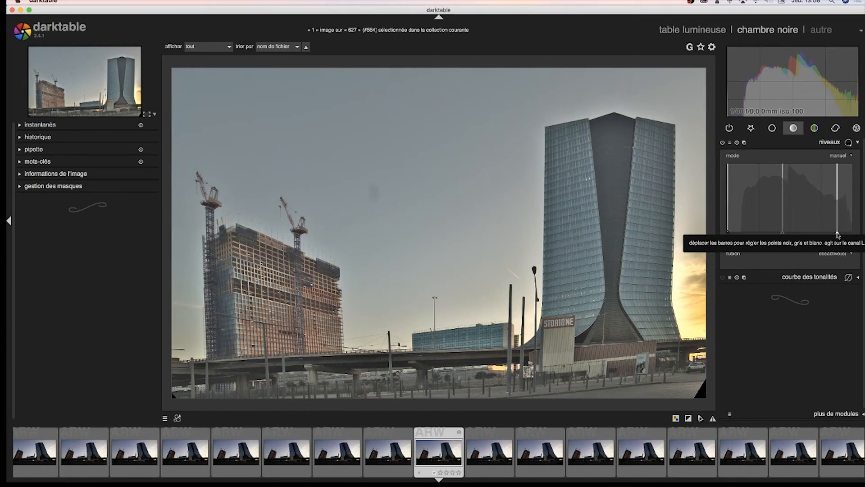
drag(837, 234, 837, 233)
drag(836, 233, 857, 233)
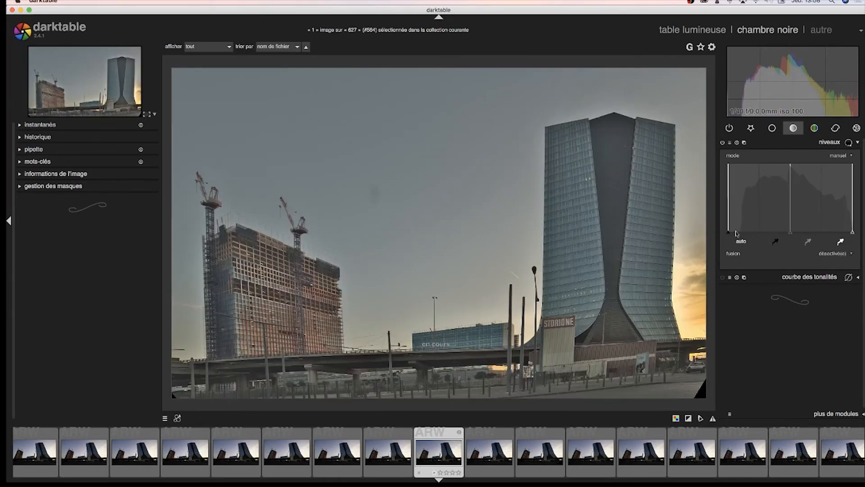
Try raising the black point in "niveaux" slightly and almost up to the white point, and reset the levels.
mouse_move(728, 233)
mouse_down()
mouse_move(721, 233)
mouse_move(741, 235)
mouse_up()
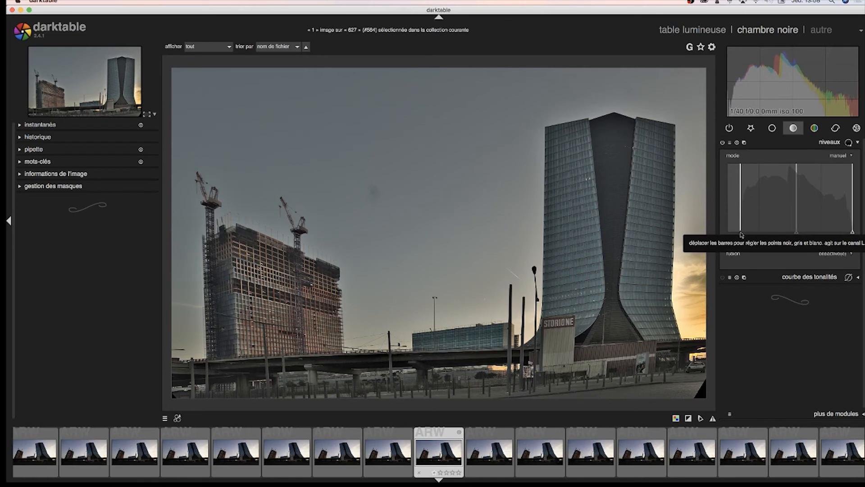
drag(742, 234, 854, 232)
drag(853, 230, 860, 231)
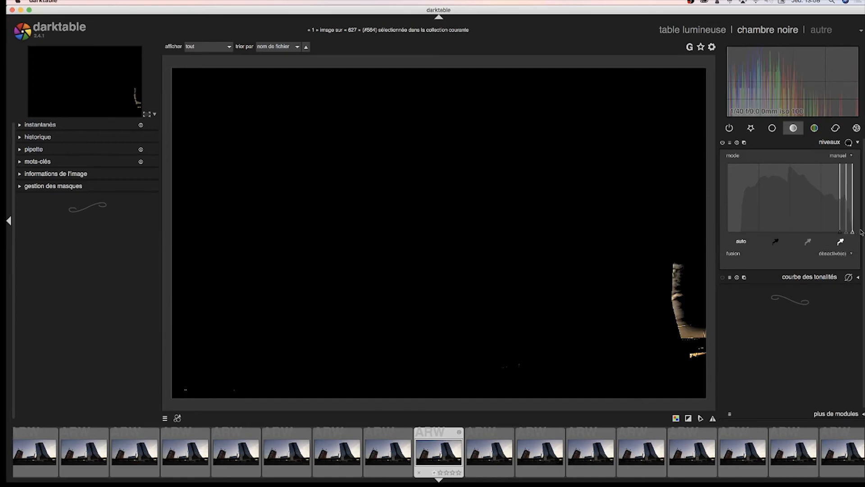
double_click(819, 231)
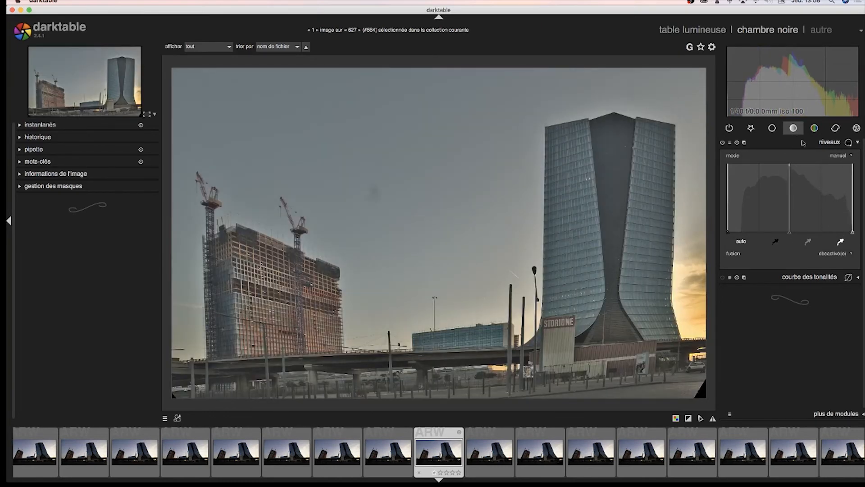
Show the colour group's modules and set the output colour profile to "Adobe RGB (compatible)".
click(815, 129)
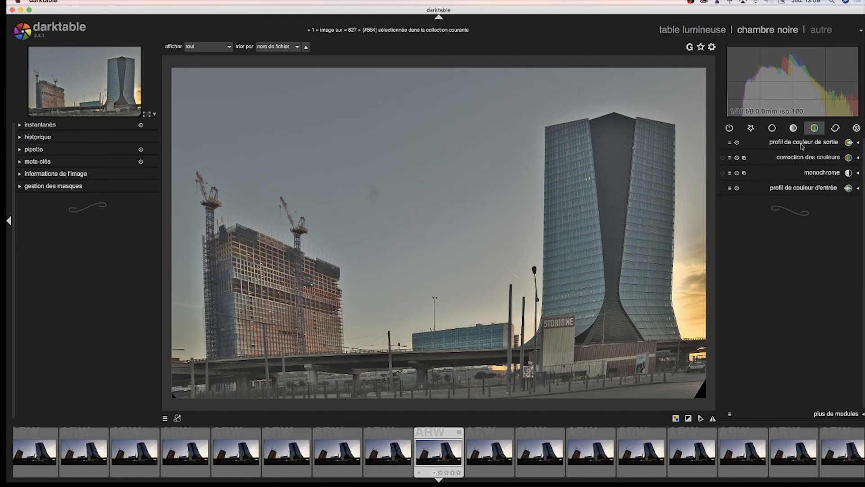
click(858, 143)
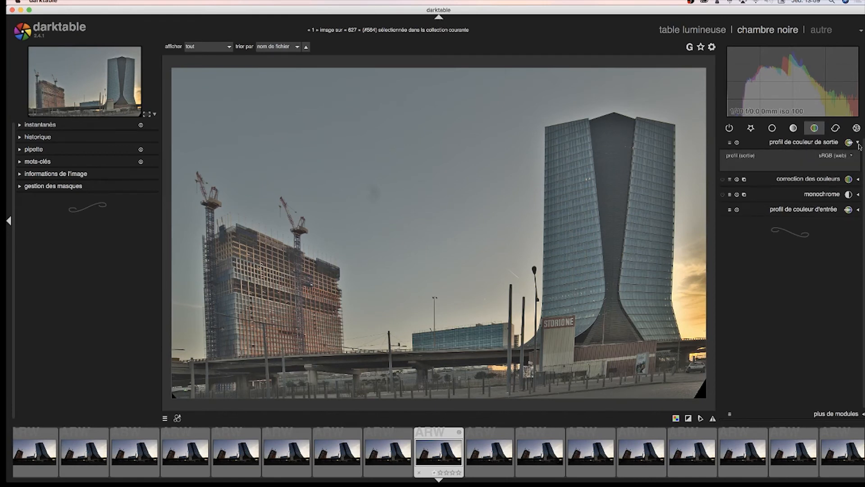
click(855, 158)
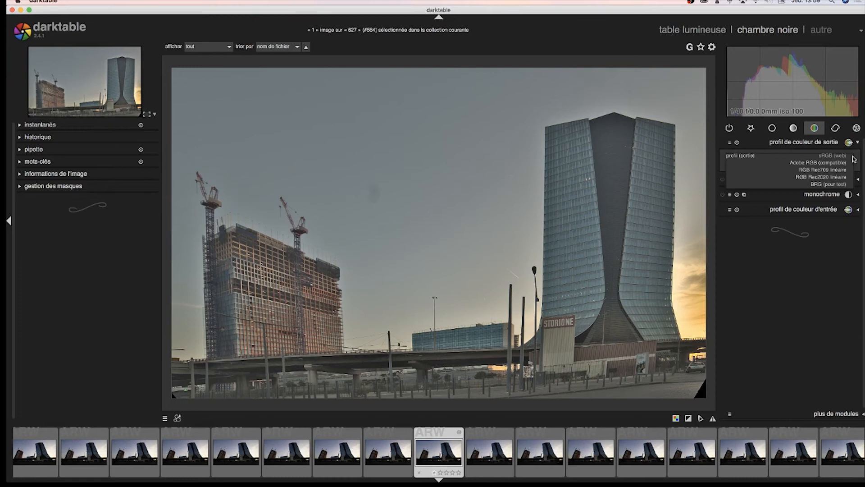
click(815, 164)
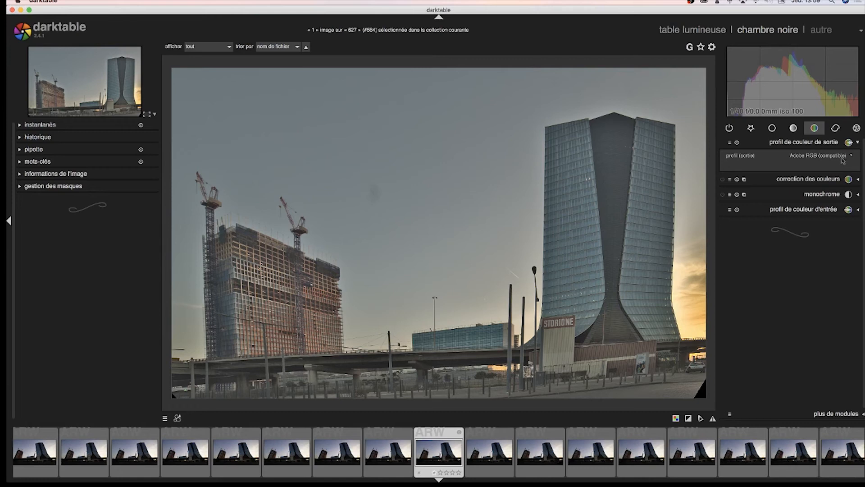
Warm the image in "correction des couleurs" by moving the central colour point towards orange, and collapse the module.
click(859, 180)
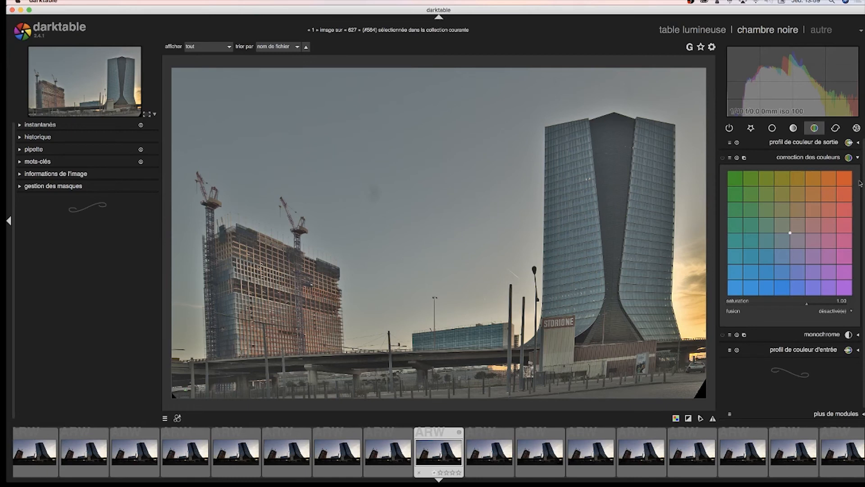
drag(790, 232, 815, 212)
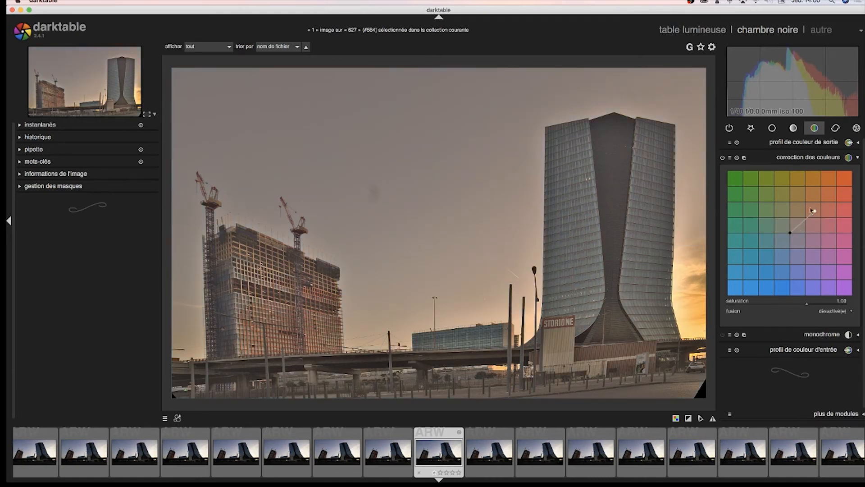
click(856, 160)
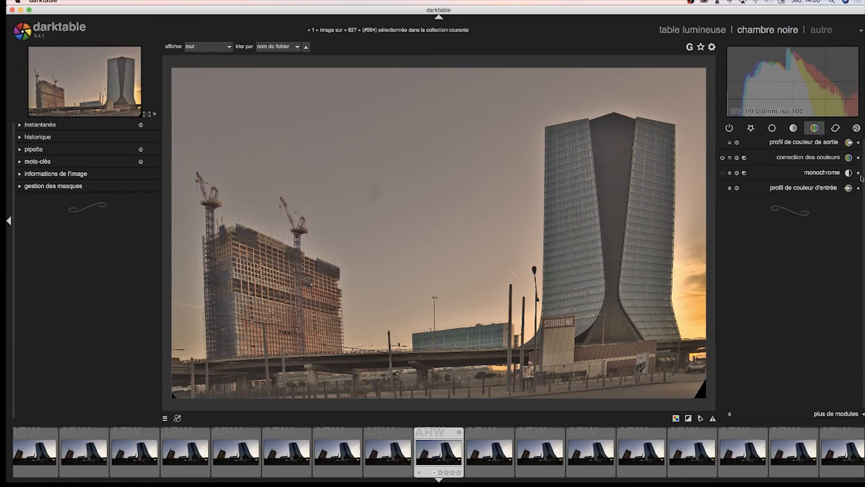
Try the "monochrome" module by shifting its colour filter towards green and back near the centre, and collapse the module.
click(859, 175)
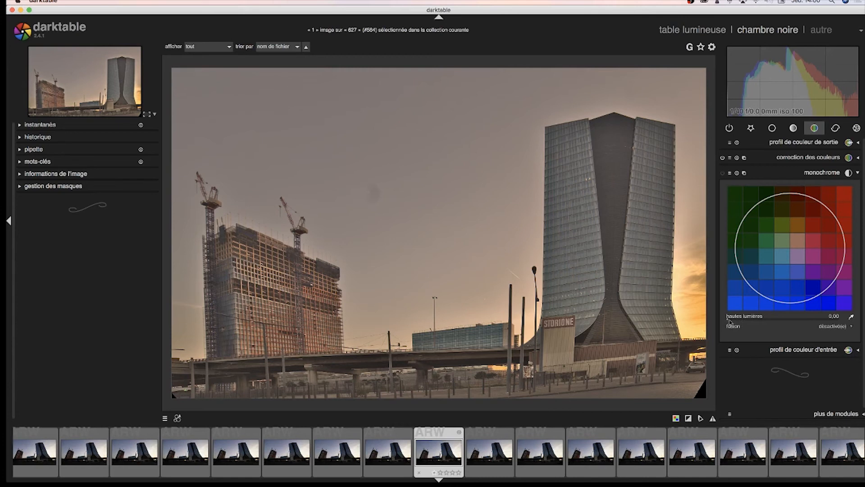
drag(777, 264, 760, 241)
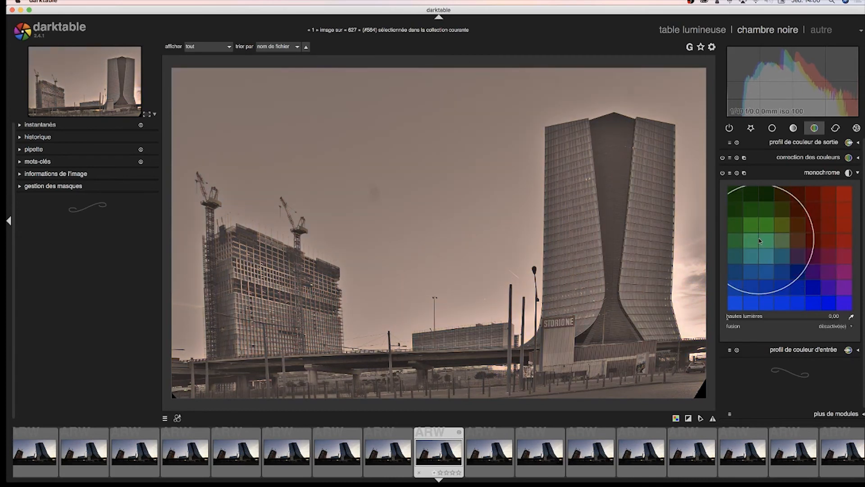
drag(759, 241, 791, 253)
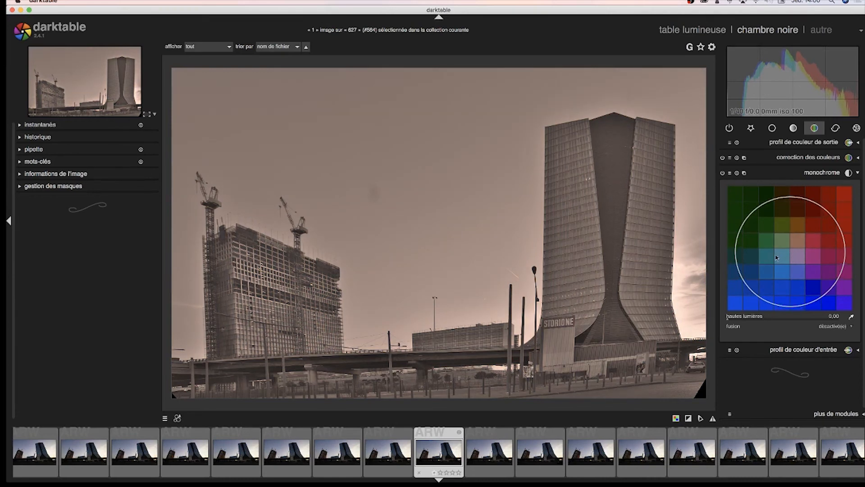
click(859, 176)
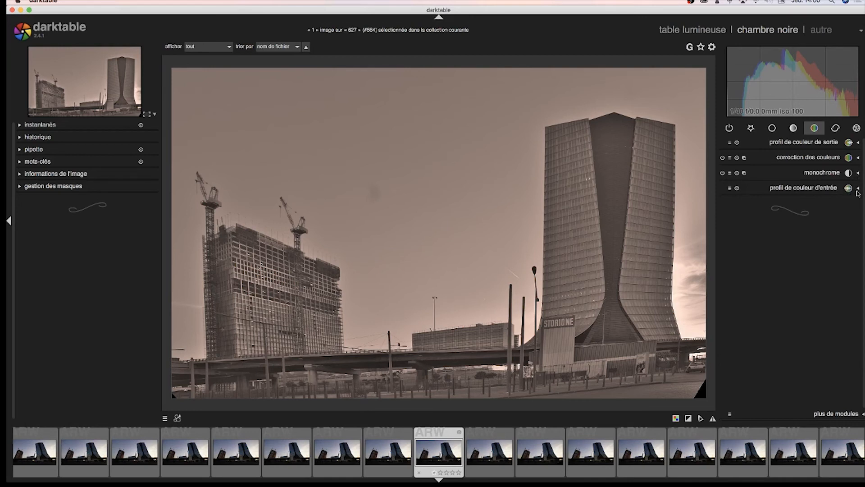
Try "Adobe RGB (compatible)" as the input colour profile, explore its gamut clipping options, and return the profile to "matrice standard".
click(858, 189)
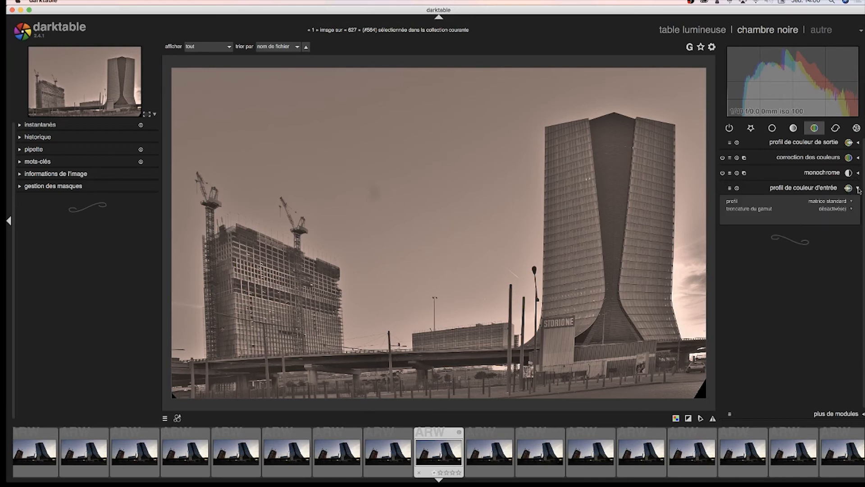
click(852, 201)
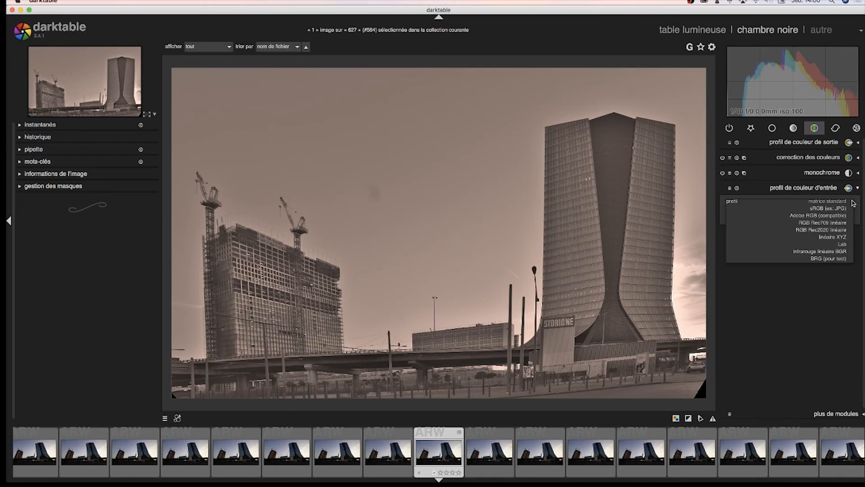
click(832, 218)
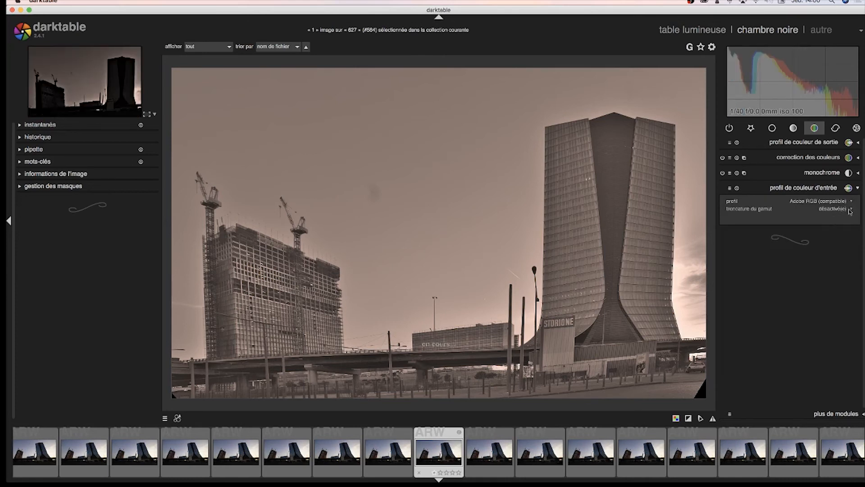
click(849, 211)
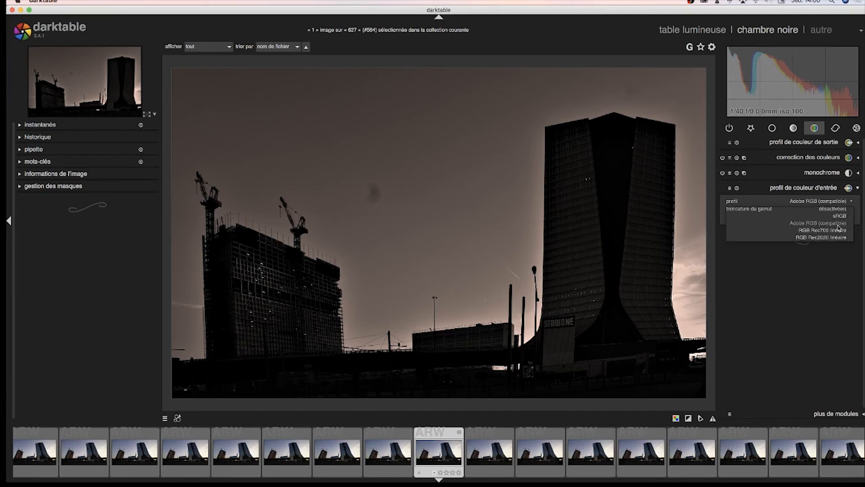
click(837, 224)
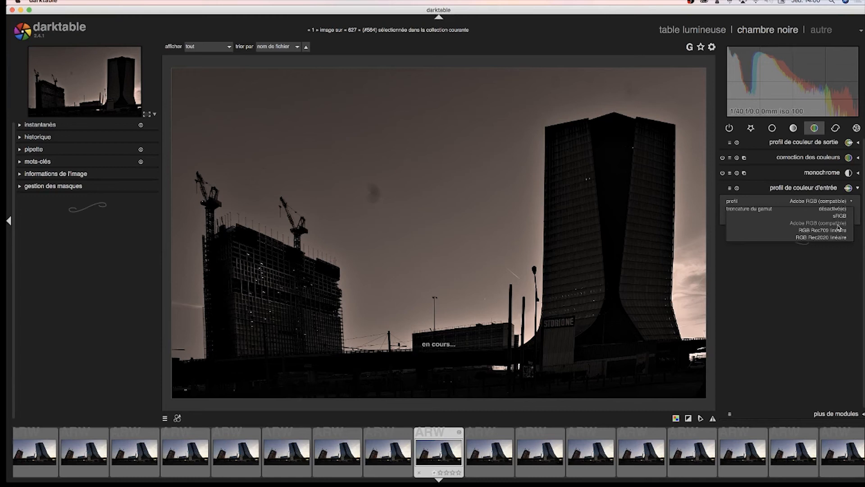
click(844, 202)
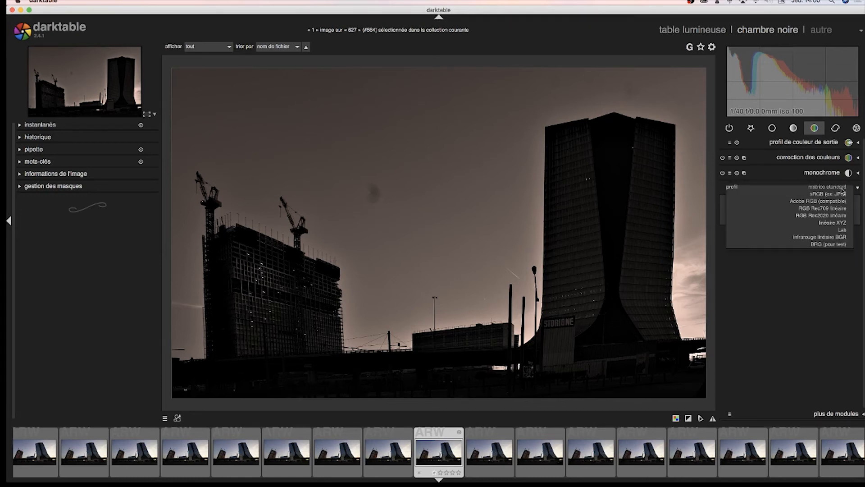
click(840, 188)
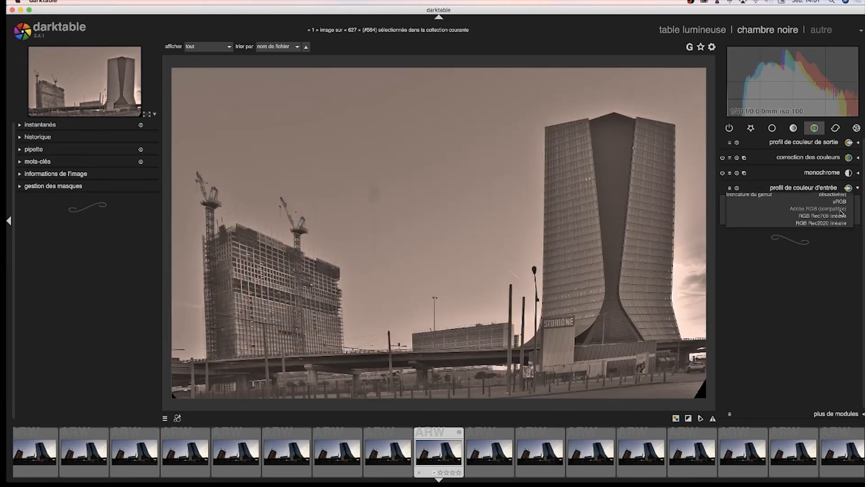
click(841, 211)
click(840, 203)
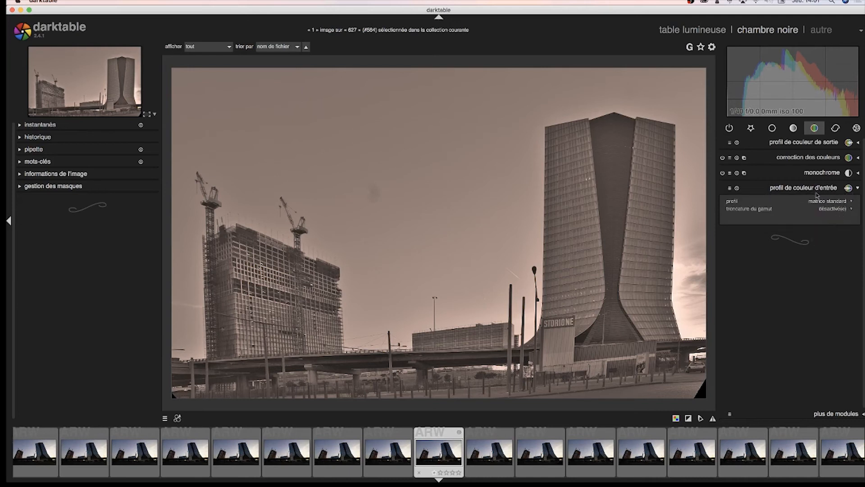
Switch off the "monochrome" and "correction des couleurs" modules and set the input colour profile to "matrice standard".
click(723, 174)
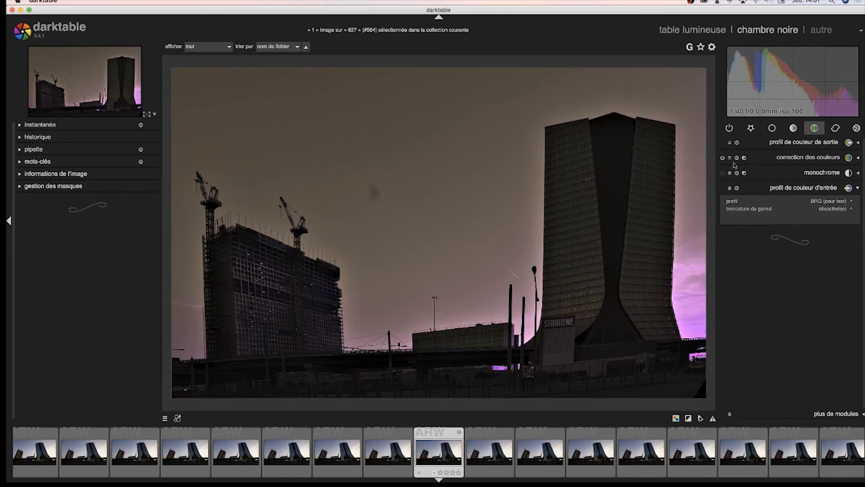
click(722, 157)
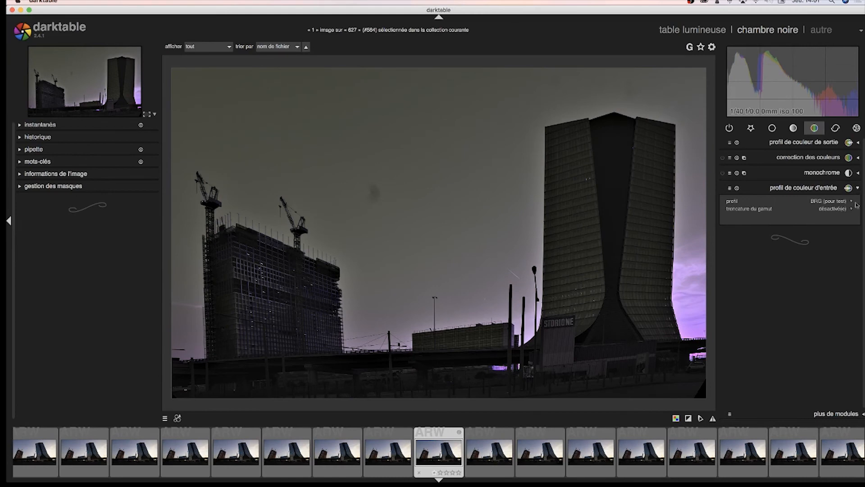
click(849, 203)
scroll(841, 162, up, 8)
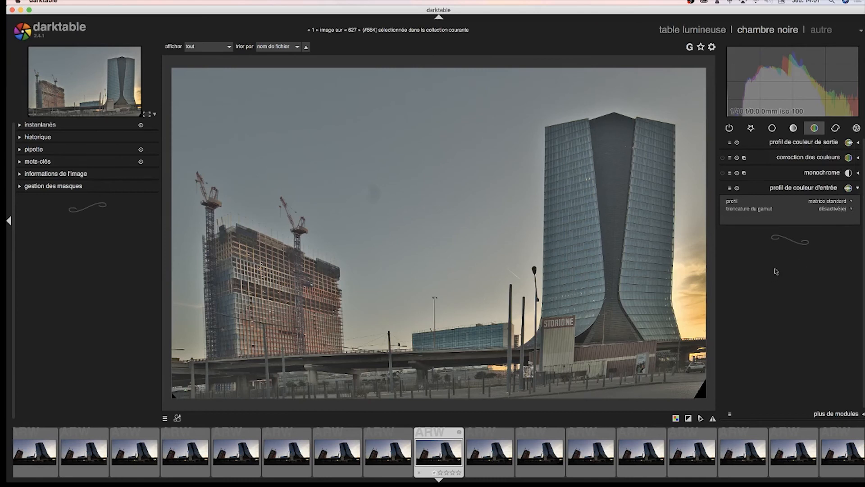
Show the correction group's modules, expand "renforcer la netteté" and set its blending to "uniforme".
click(836, 128)
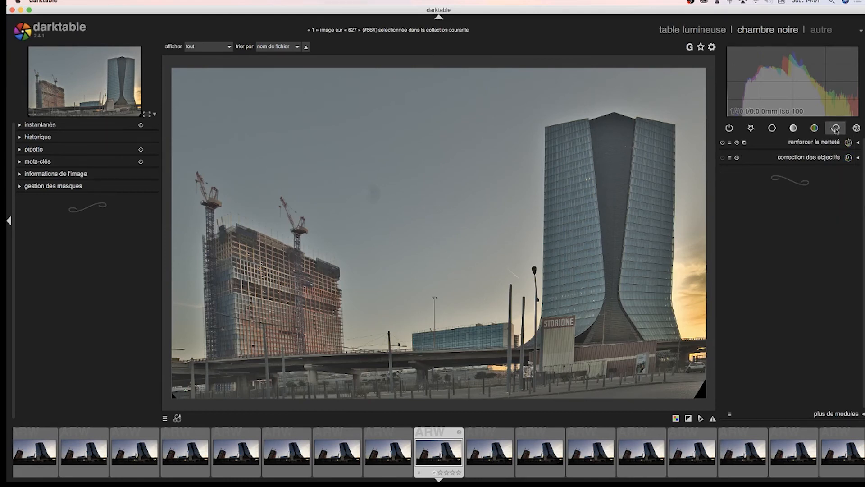
click(858, 143)
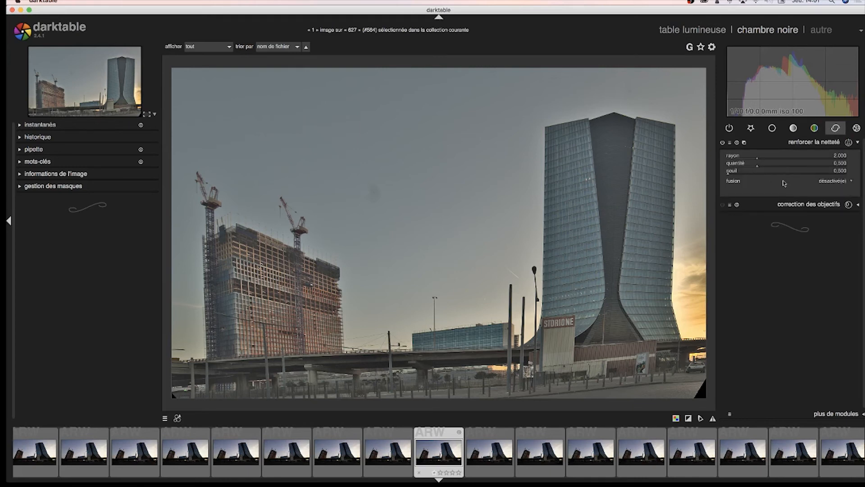
scroll(784, 184, down, 1)
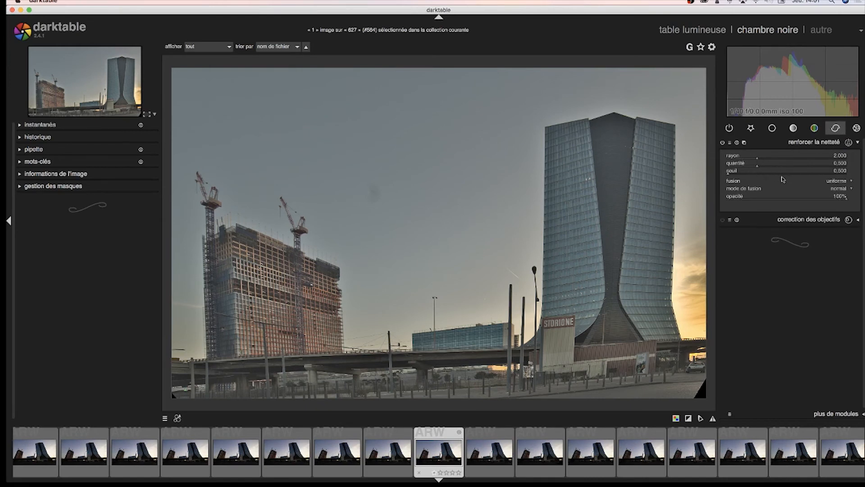
scroll(814, 174, up, 7)
Apply "correction des objectifs" with the Samyang 14mm f/2.8 AE ED AS IF UMC lens, and collapse the module.
click(862, 220)
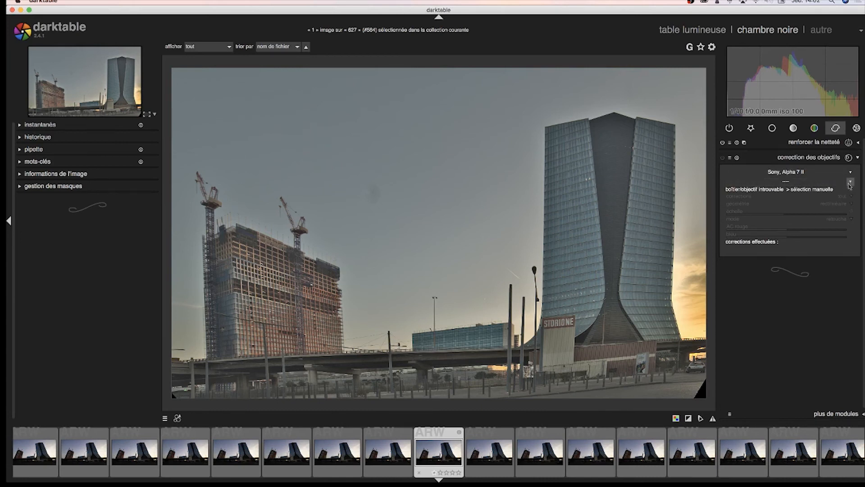
click(785, 184)
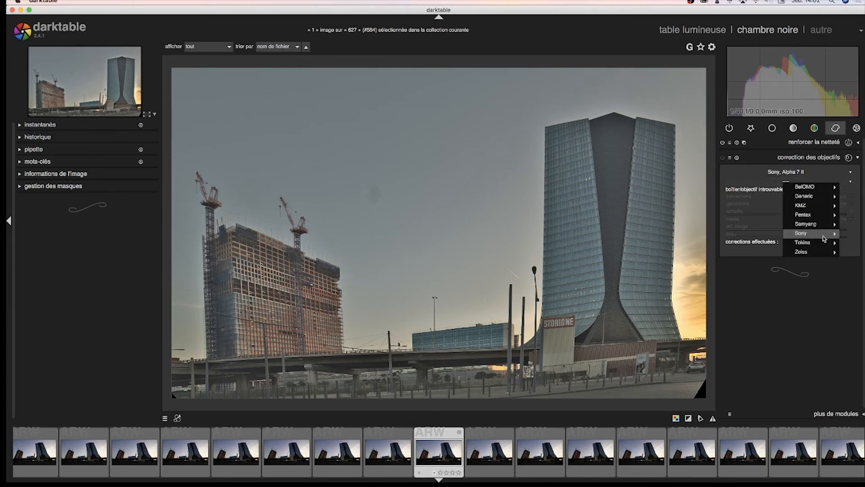
mouse_move(821, 244)
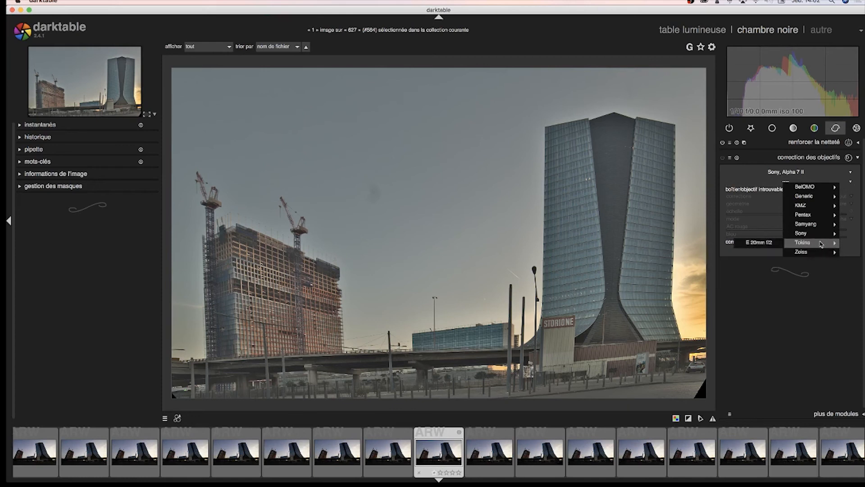
mouse_move(818, 227)
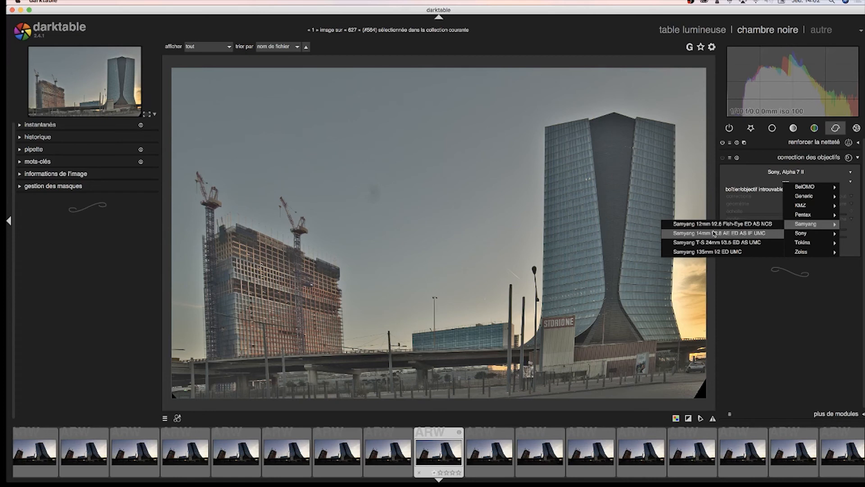
click(741, 233)
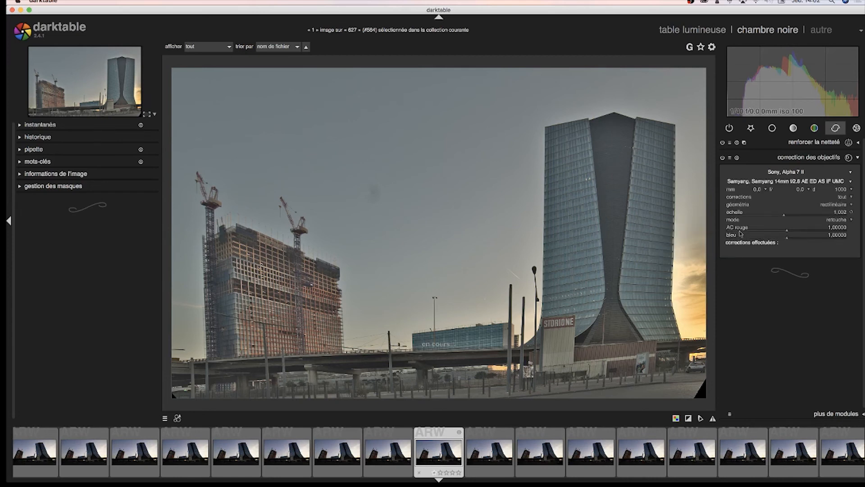
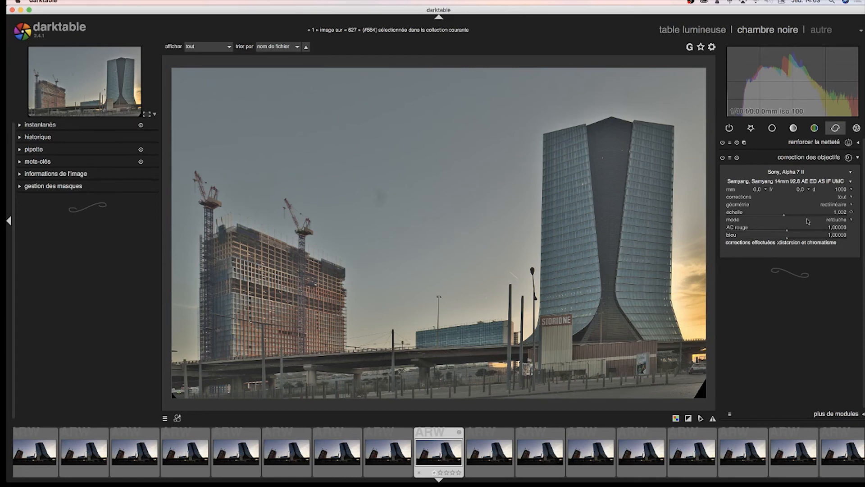
click(861, 158)
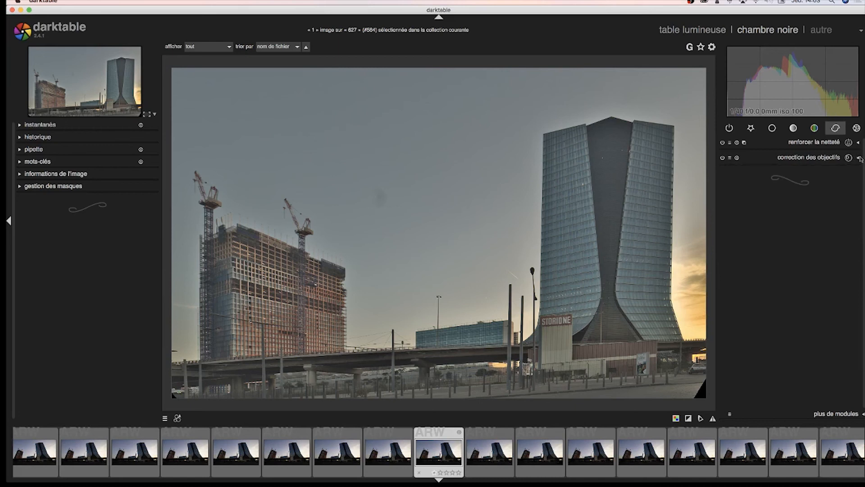
Show the effects group's modules, open "vignetage" and move the vignette's centre slightly off the middle of the image.
click(852, 131)
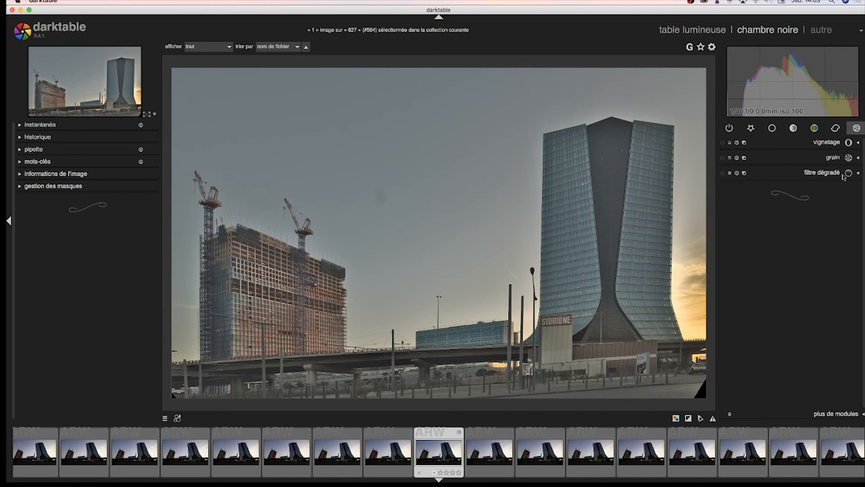
click(859, 143)
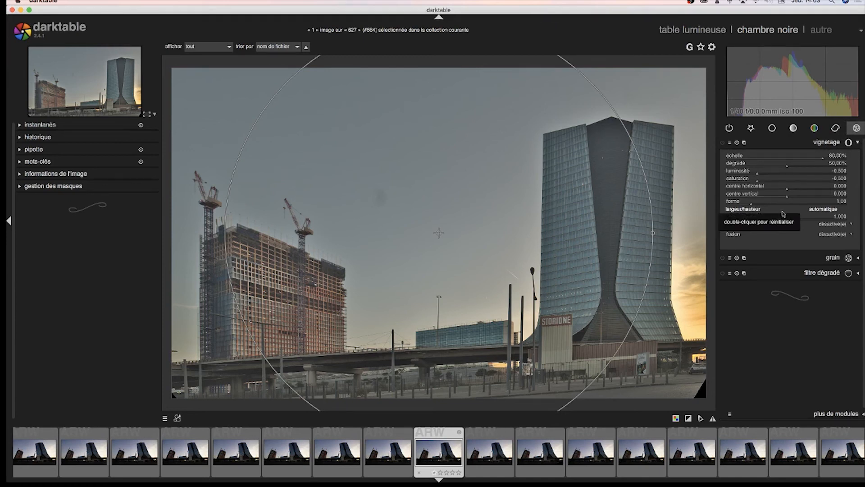
drag(439, 233, 486, 239)
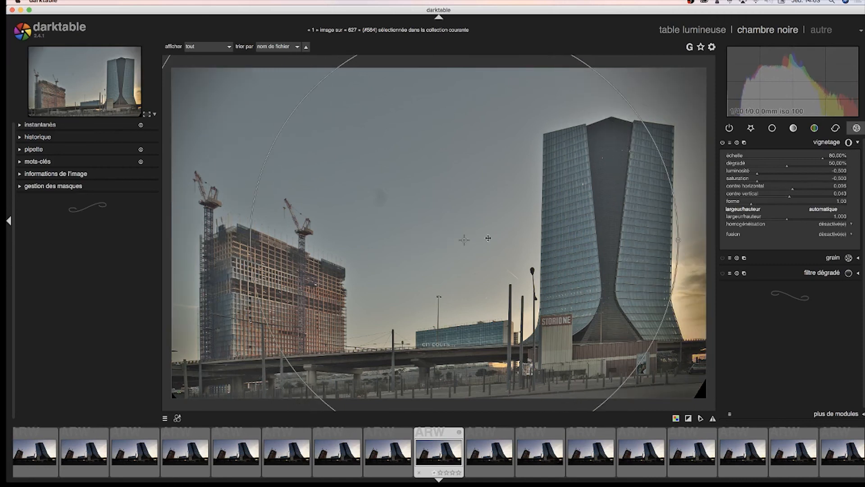
mouse_move(436, 252)
mouse_down()
mouse_move(367, 266)
mouse_move(488, 258)
mouse_move(447, 242)
mouse_up()
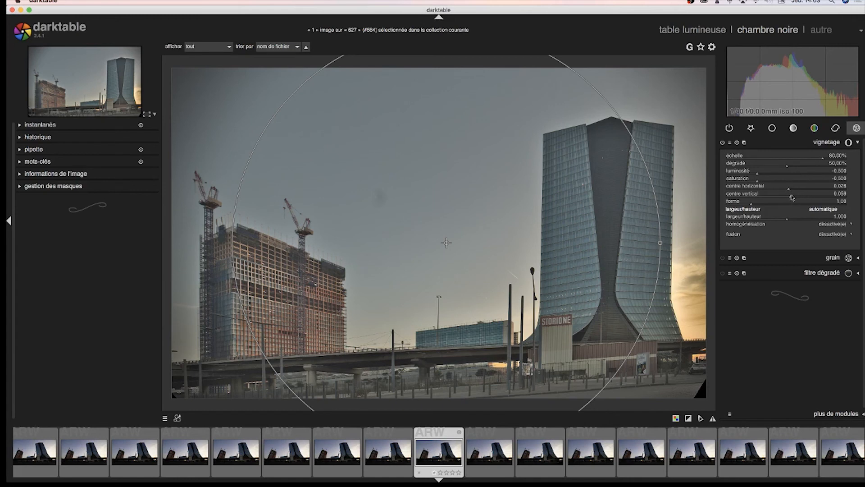
Try shifting the vignette's vertical and horizontal centre, and bring it back near the image's middle at about -0.013 horizontally and 0.048 vertically.
drag(790, 198, 809, 198)
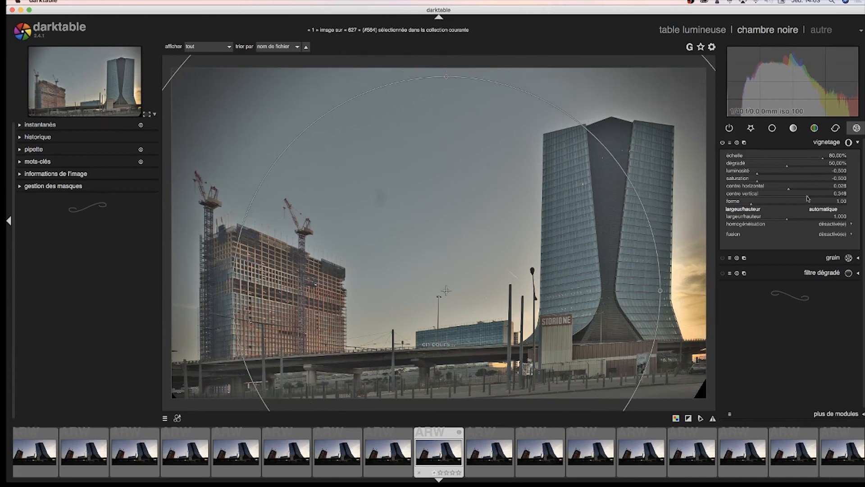
scroll(789, 191, up, 2)
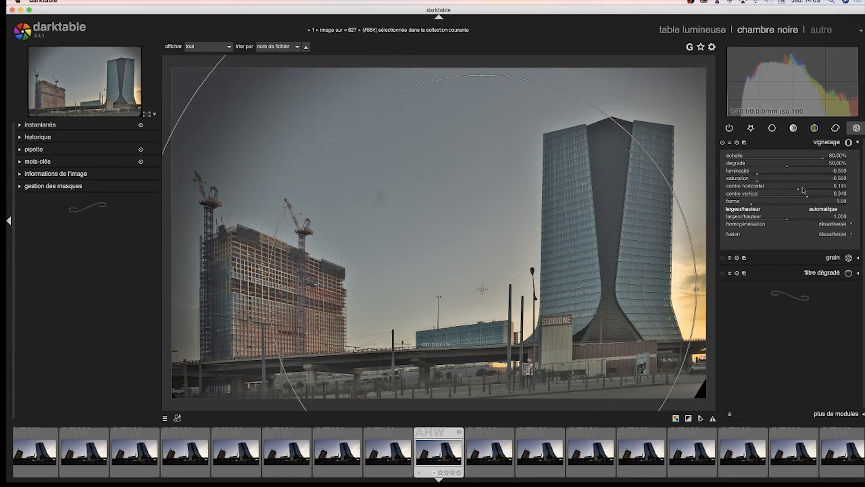
scroll(789, 191, down, 4)
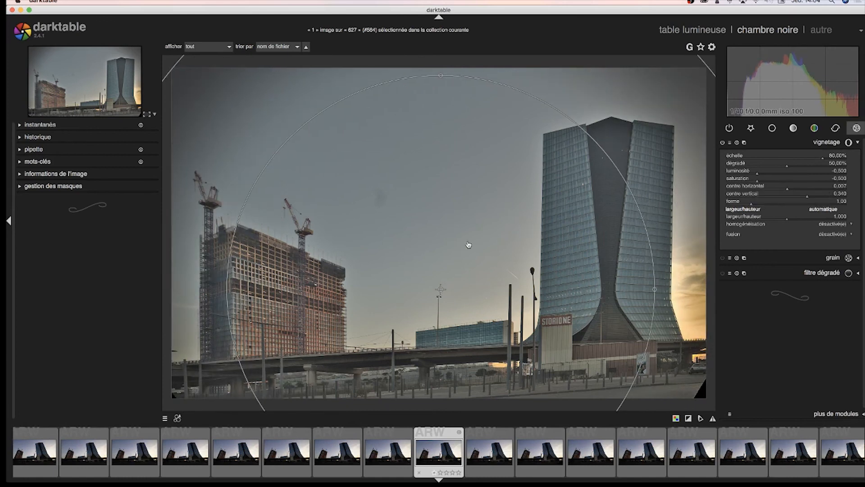
drag(440, 288, 435, 240)
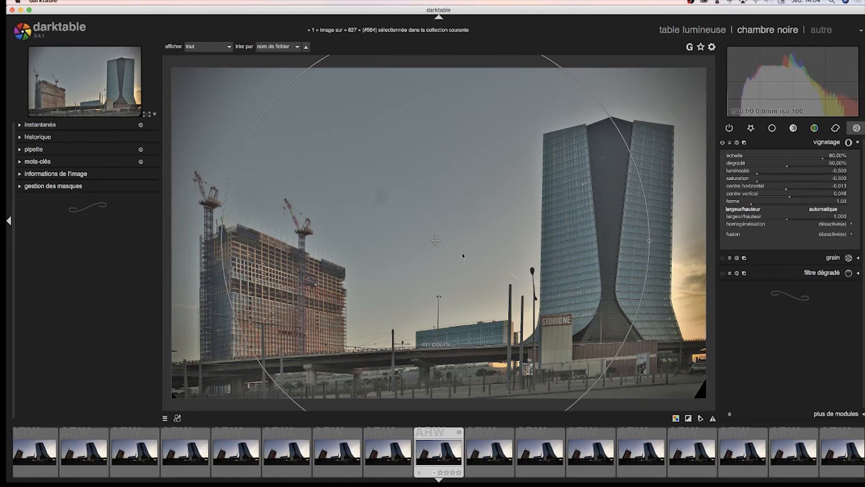
Shrink the vignette's scale to about 29.79% and set its gradient to 51%.
drag(823, 160, 763, 167)
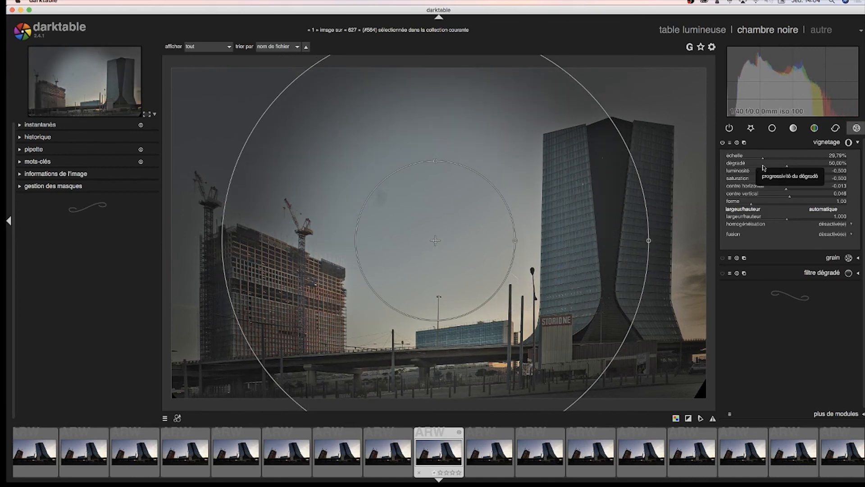
scroll(463, 216, up, 1)
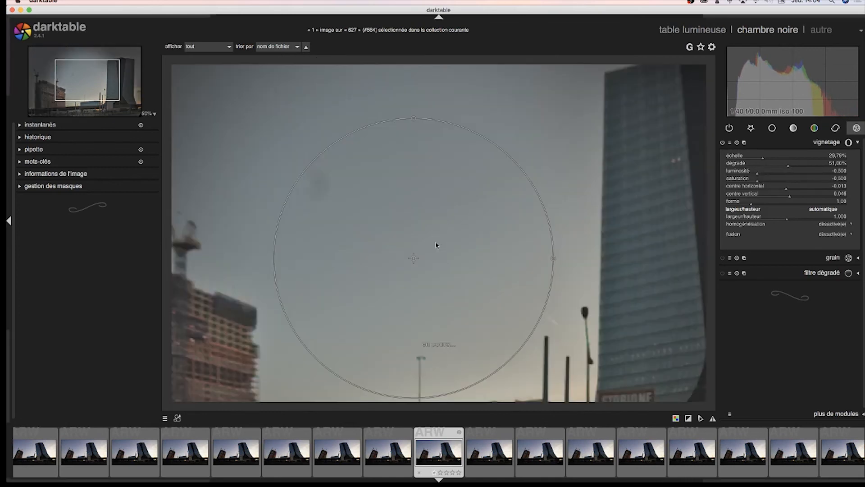
Examine the vignette's centre area in the sky up to 100% zoom, and collapse the "vignetage" module.
scroll(435, 245, up, 1)
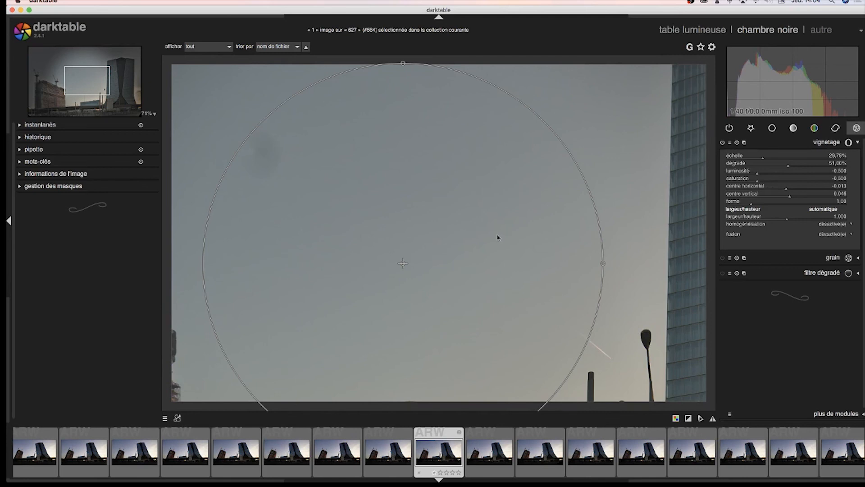
scroll(498, 237, up, 1)
scroll(498, 238, up, 1)
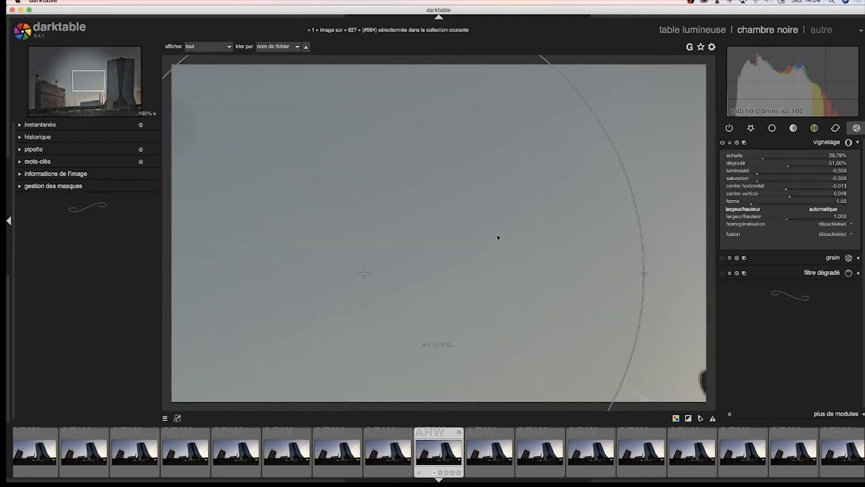
click(858, 143)
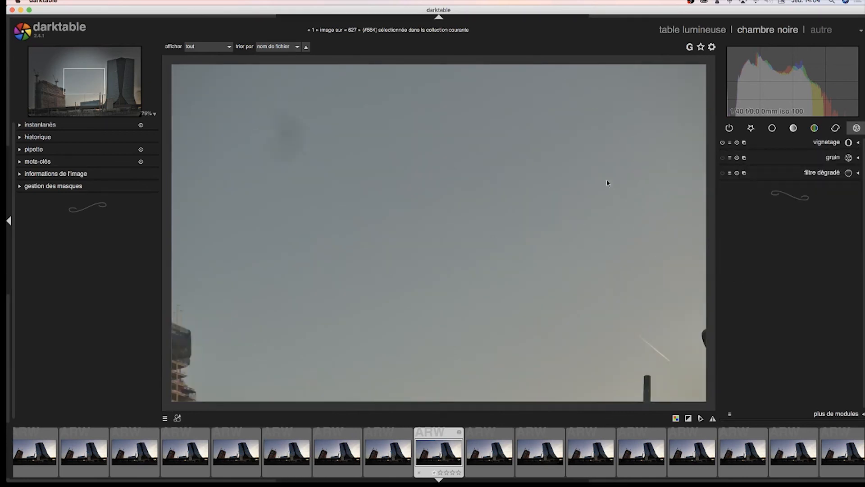
Examine the sky, crane and buildings at different zoom levels, and return to the full-image view.
scroll(448, 201, down, 1)
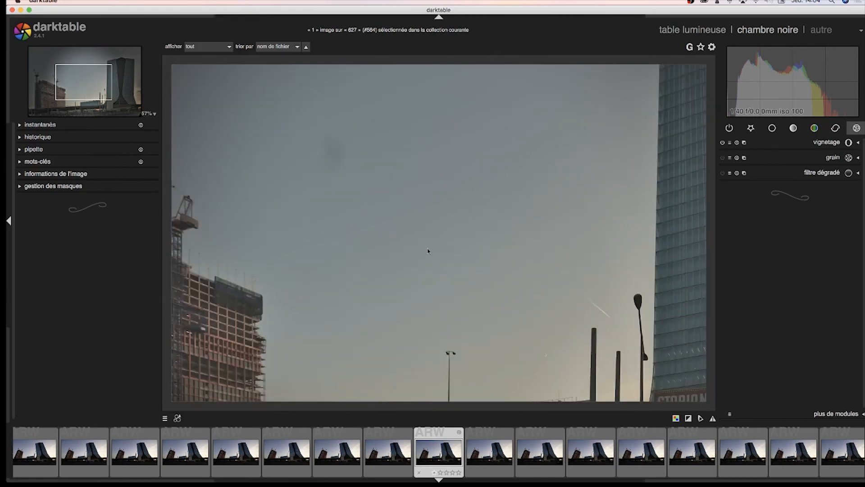
drag(403, 240, 423, 220)
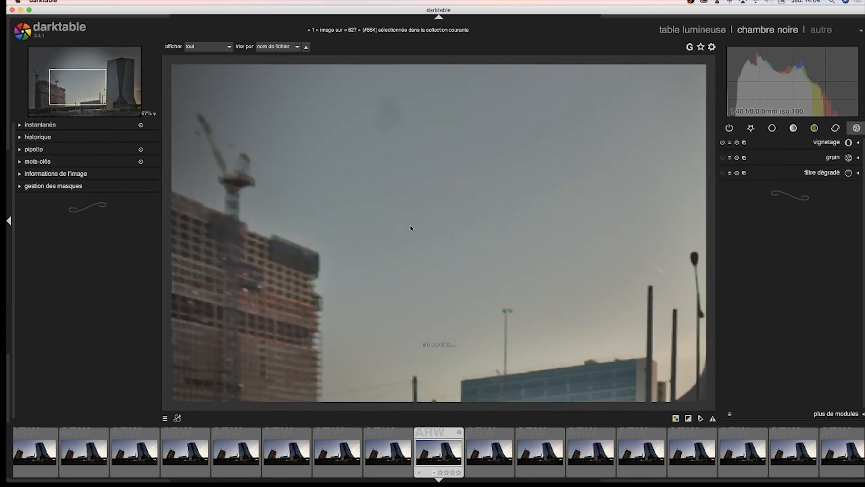
click(67, 85)
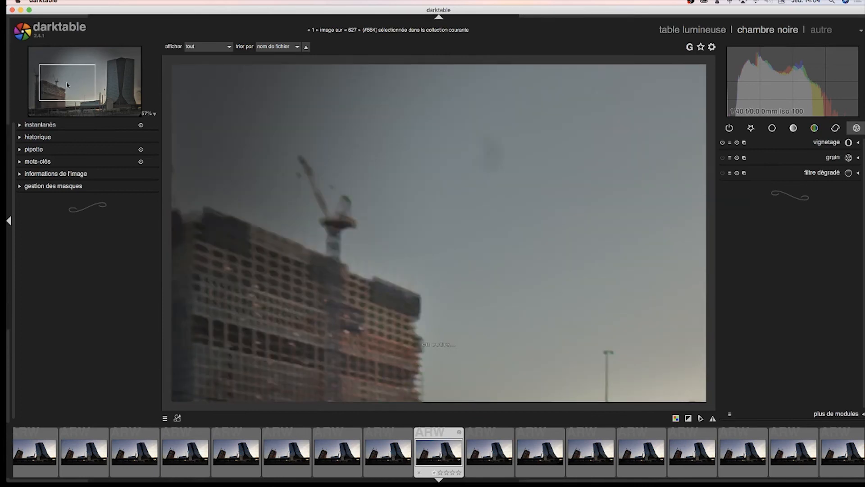
click(88, 94)
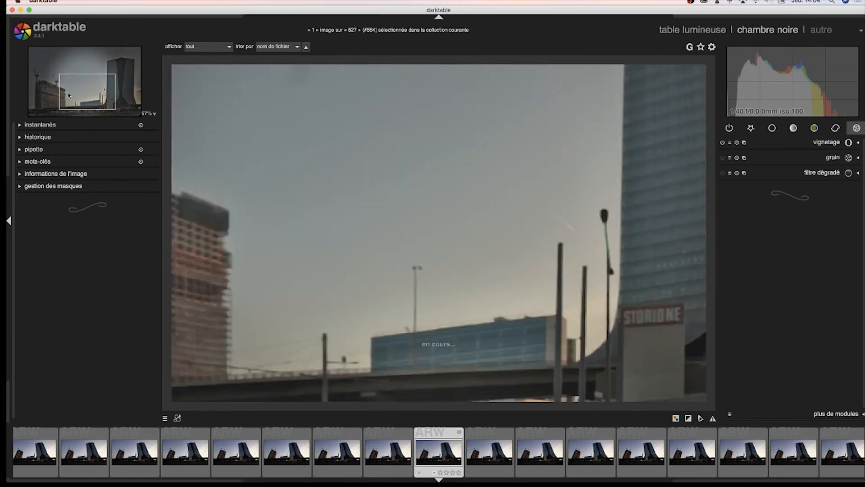
click(72, 84)
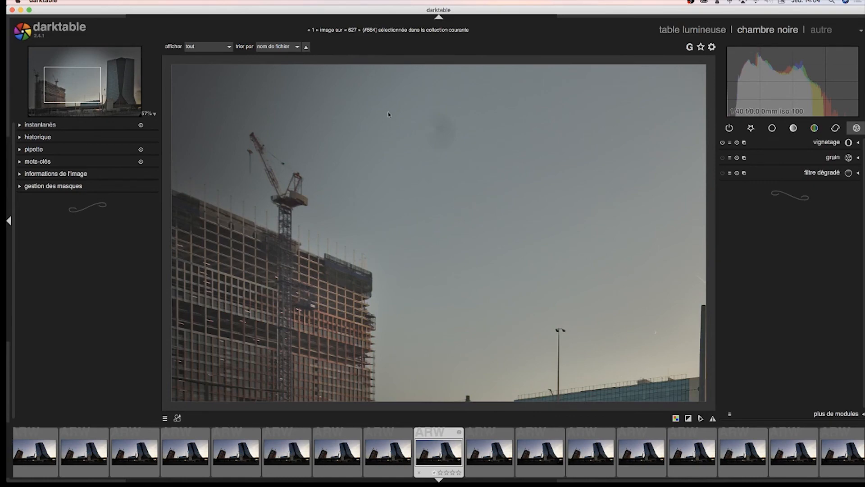
middle_click(385, 115)
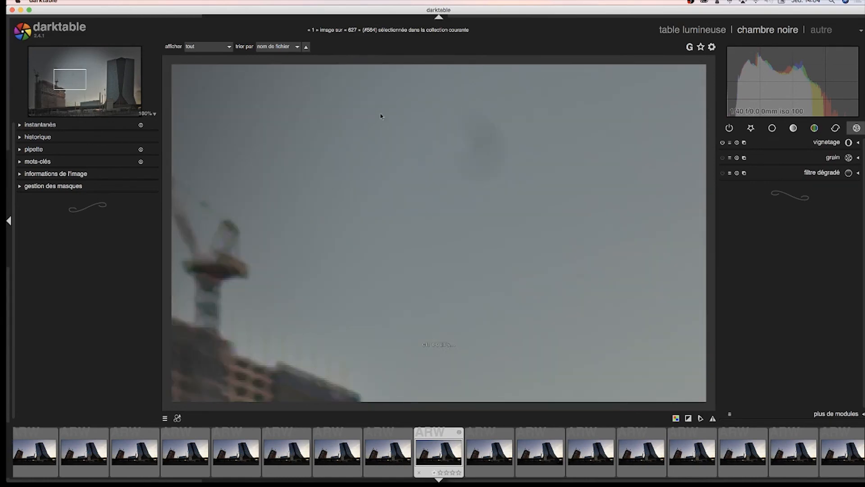
middle_click(381, 116)
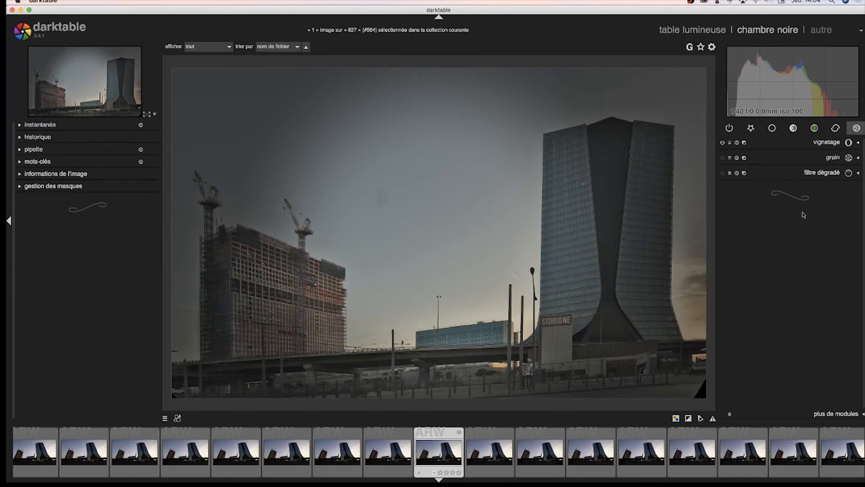
Enable the "grain" module, slightly strengthen the grain effect, and collapse the module.
click(855, 159)
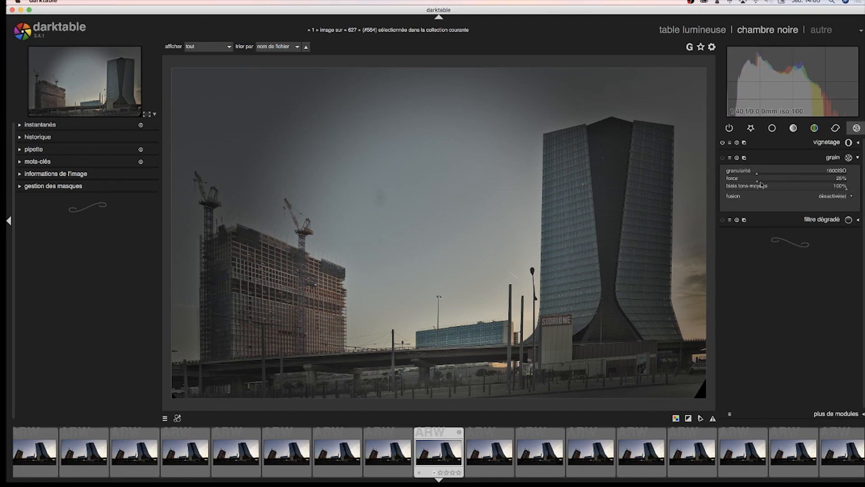
click(750, 197)
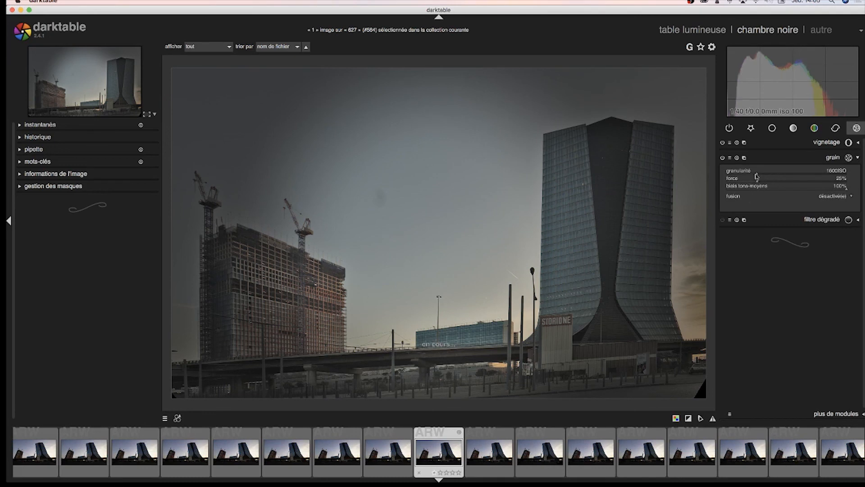
drag(753, 177, 767, 177)
click(857, 160)
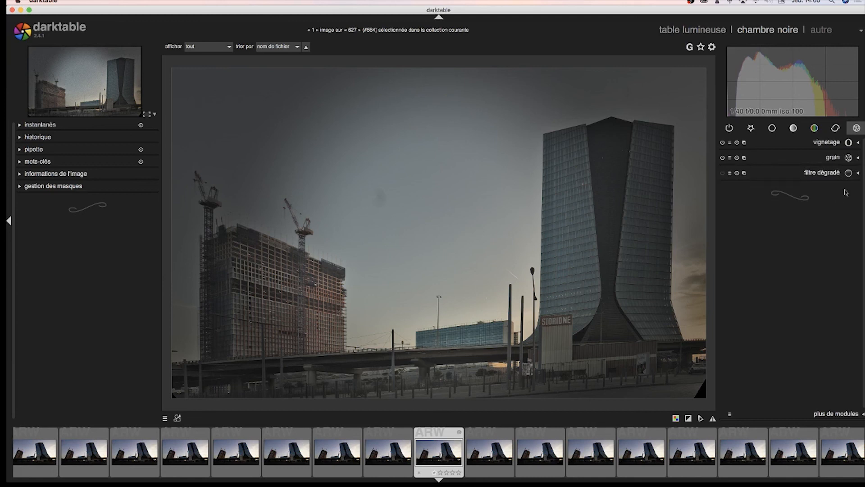
Apply "filtre dégradé" with its line raised into the upper sky and sloping down towards the tower, and collapse the module.
click(858, 174)
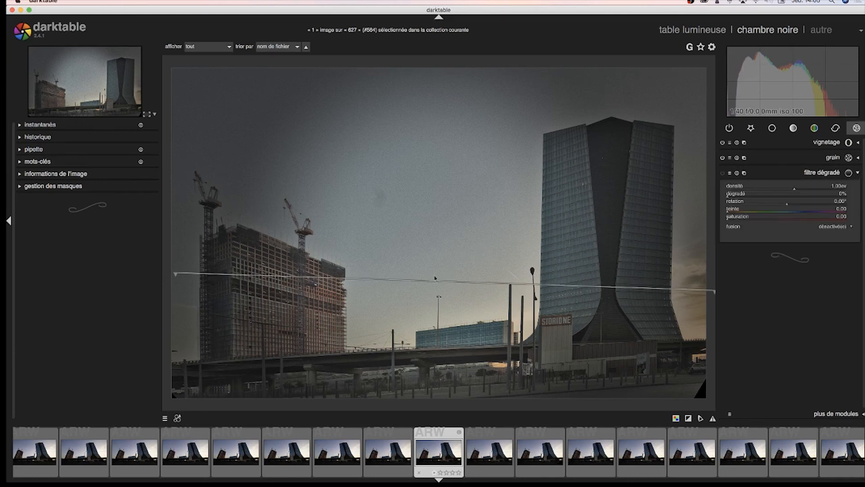
drag(435, 278, 410, 176)
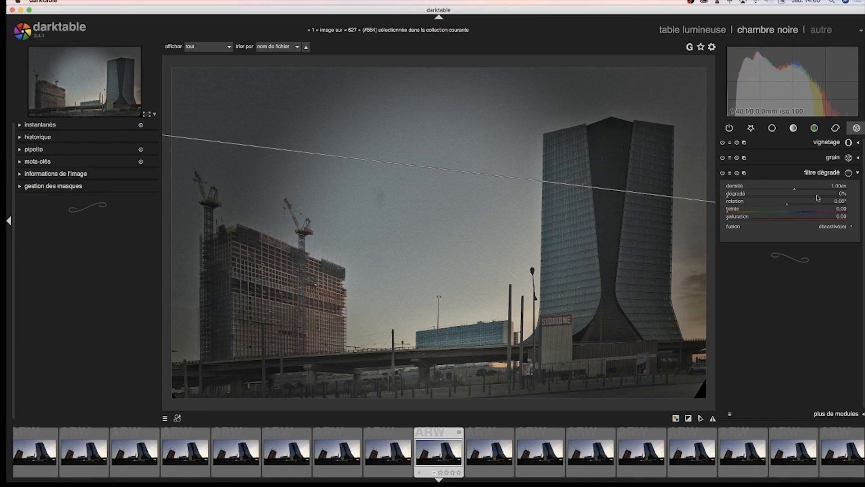
click(859, 173)
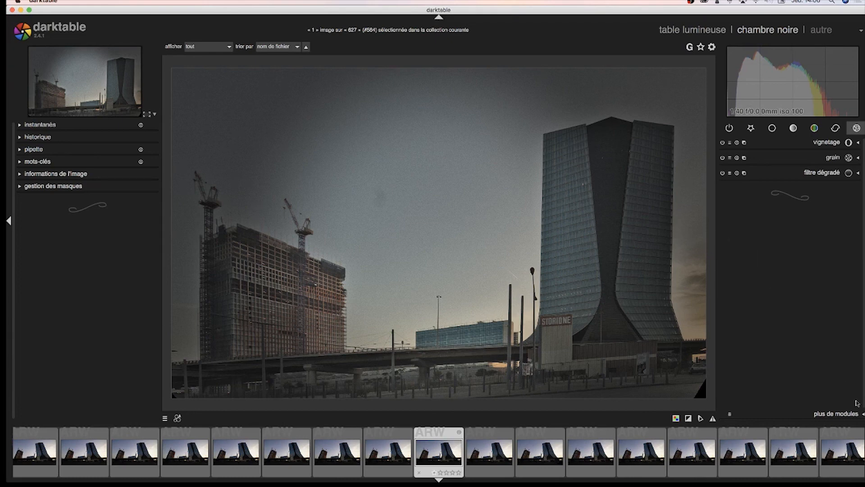
Look through the additional modules list, the favourites group and the list of active modules.
click(862, 414)
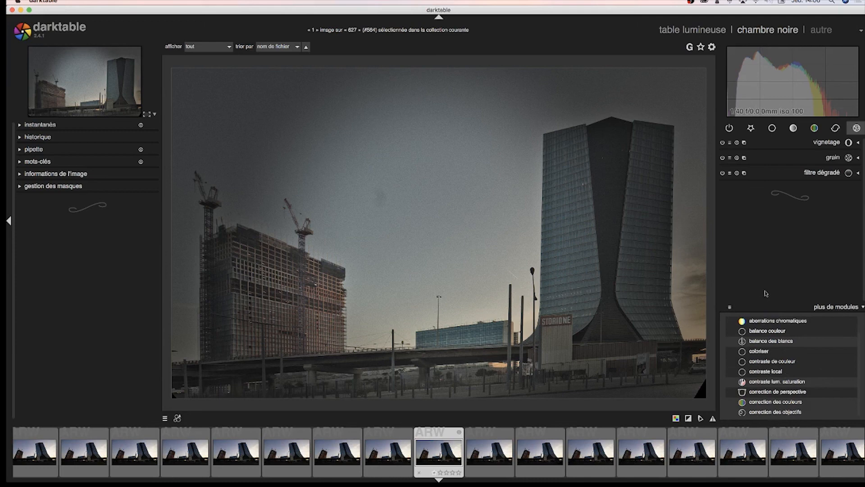
click(858, 310)
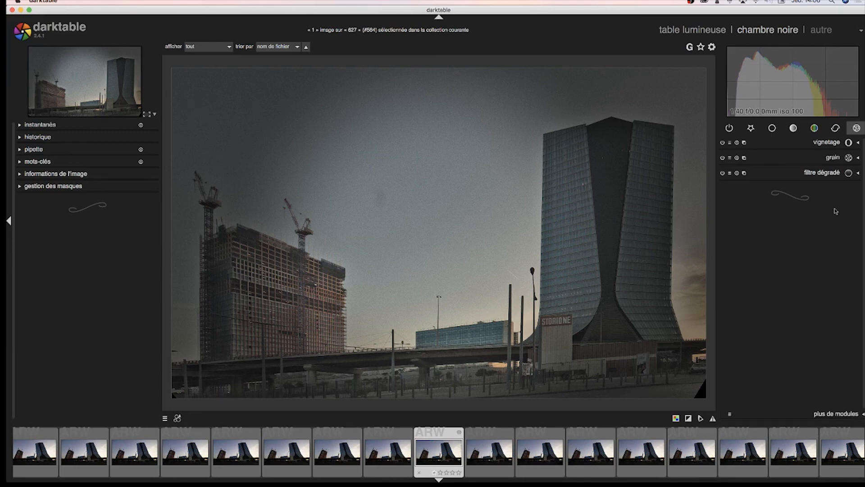
click(751, 131)
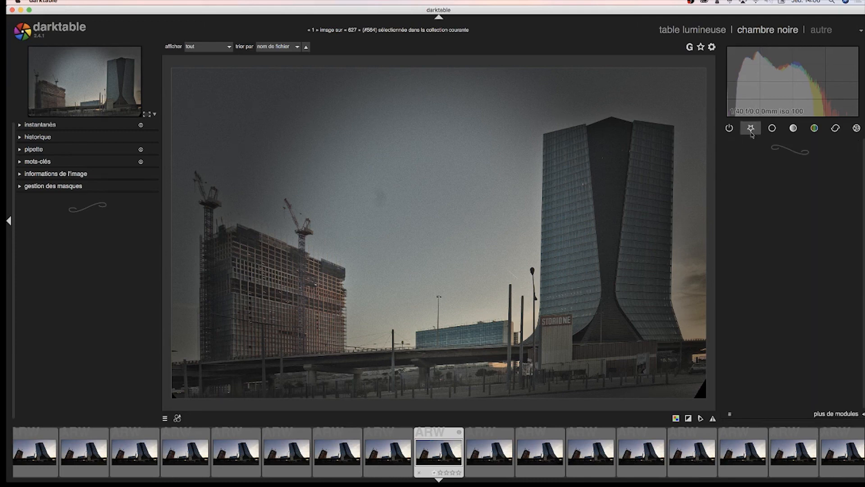
click(730, 132)
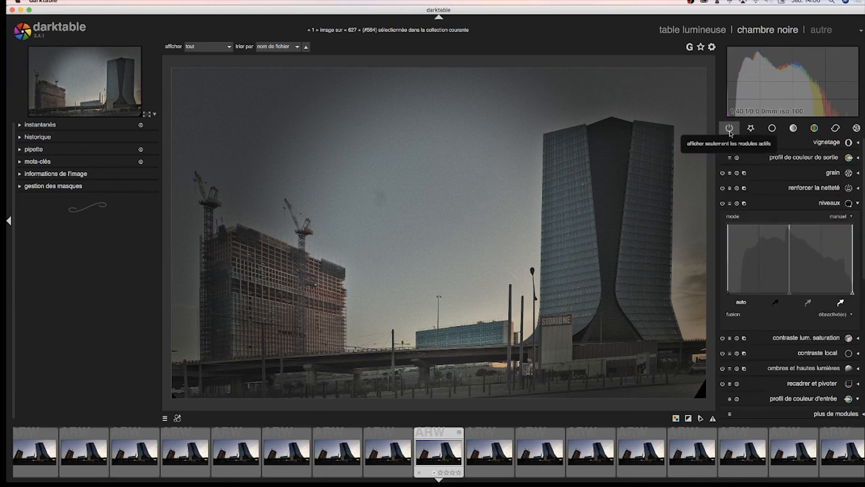
click(751, 130)
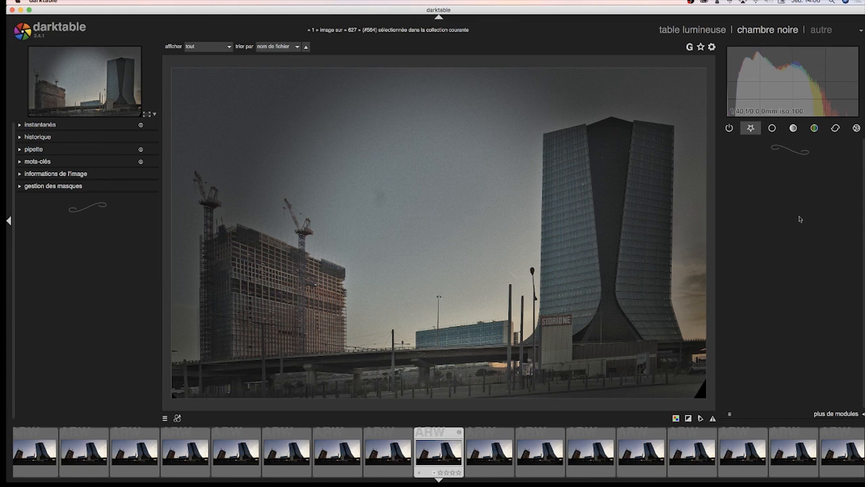
Collapse all expanded active modules, including "niveaux", "profil de couleur d'entrée" and "balance des blancs", and show the base group.
click(730, 129)
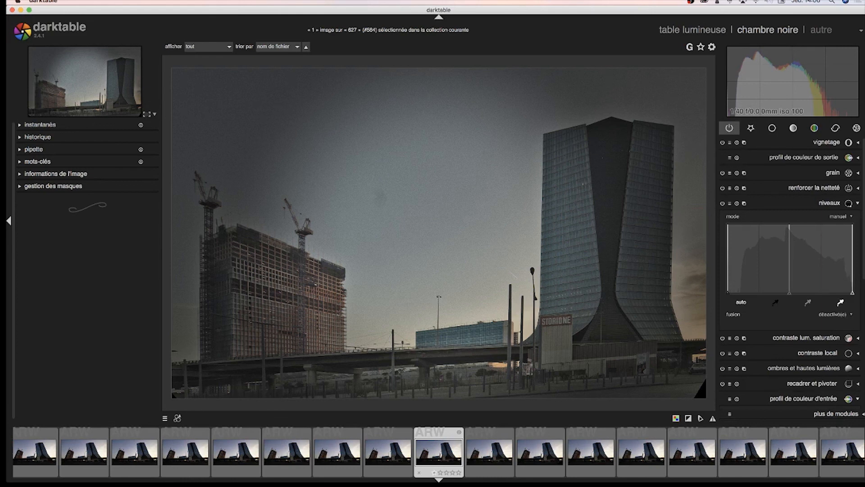
scroll(860, 248, down, 8)
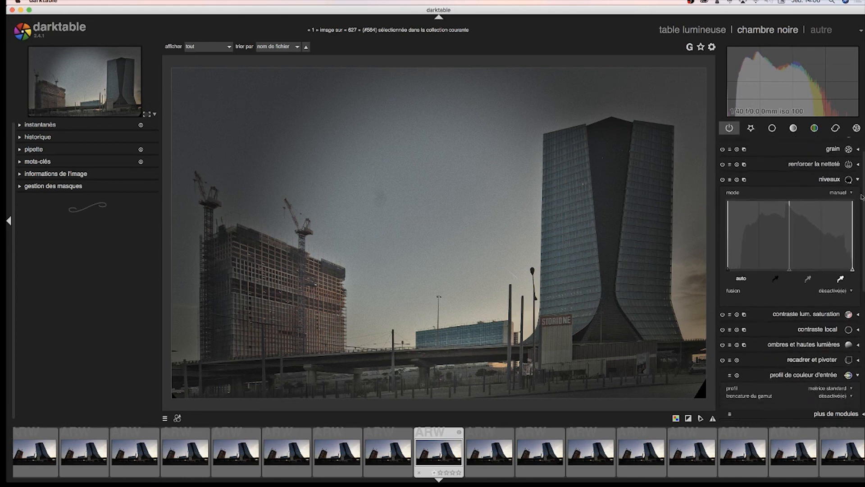
scroll(860, 248, down, 5)
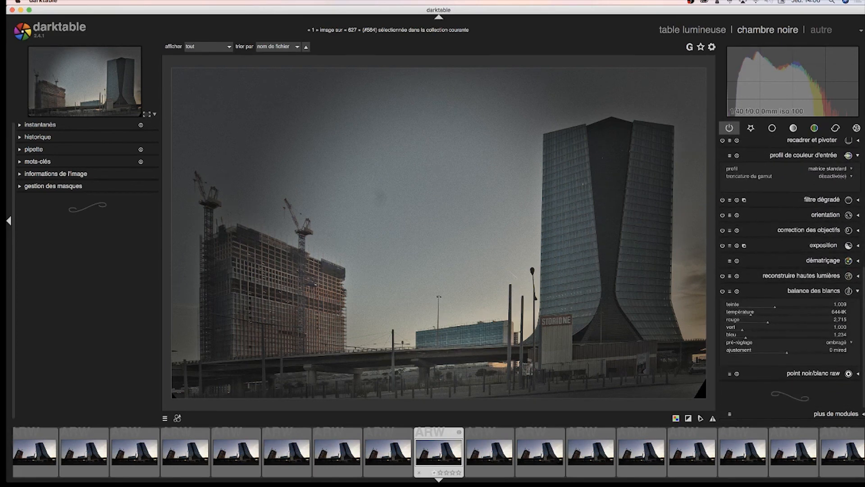
scroll(856, 225, up, 5)
click(856, 203)
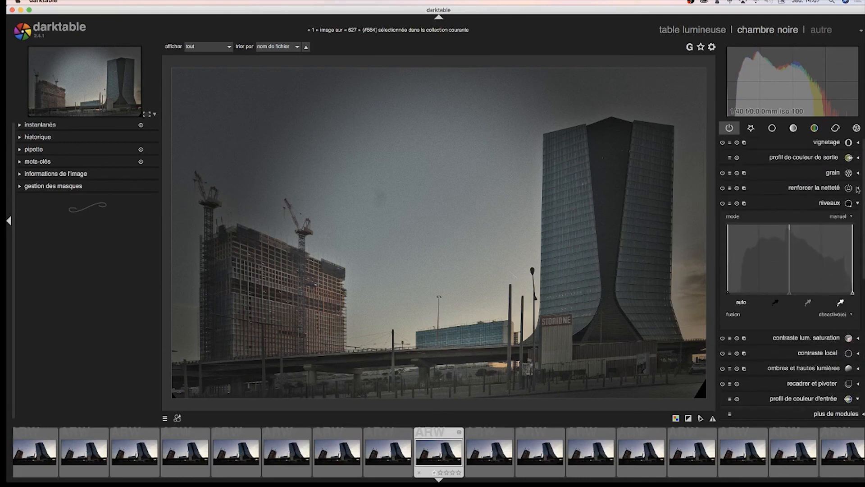
click(857, 144)
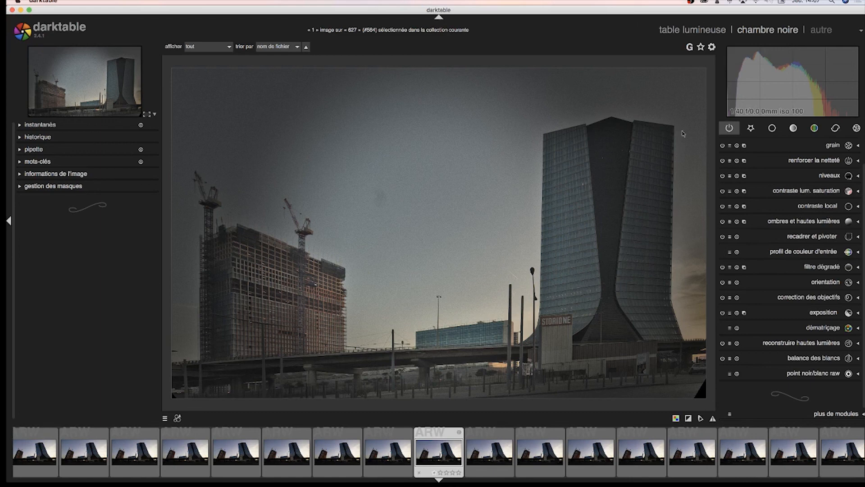
click(773, 129)
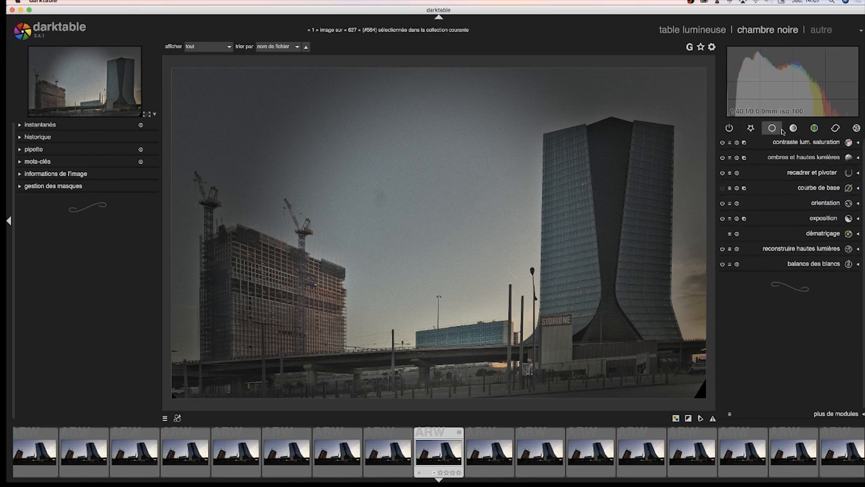